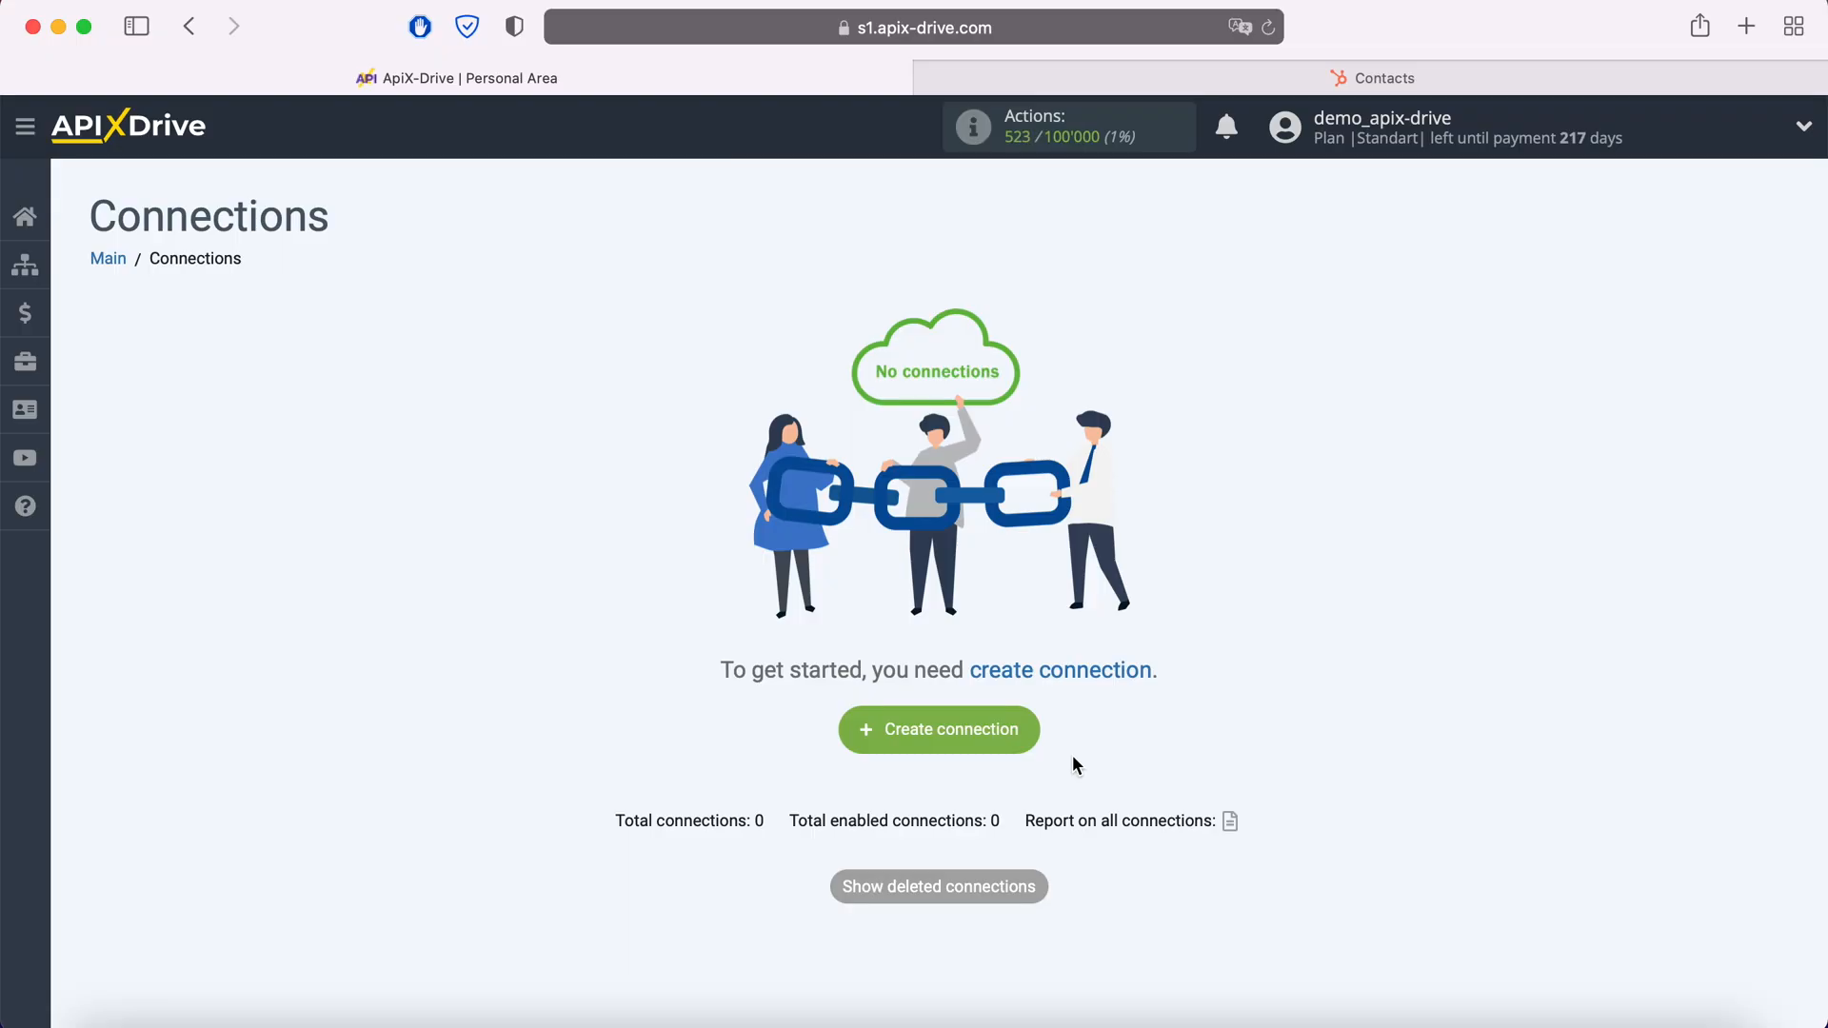
# Step: Create a new connection and choose Hubspot as its data source system
pyautogui.click(1026, 741)
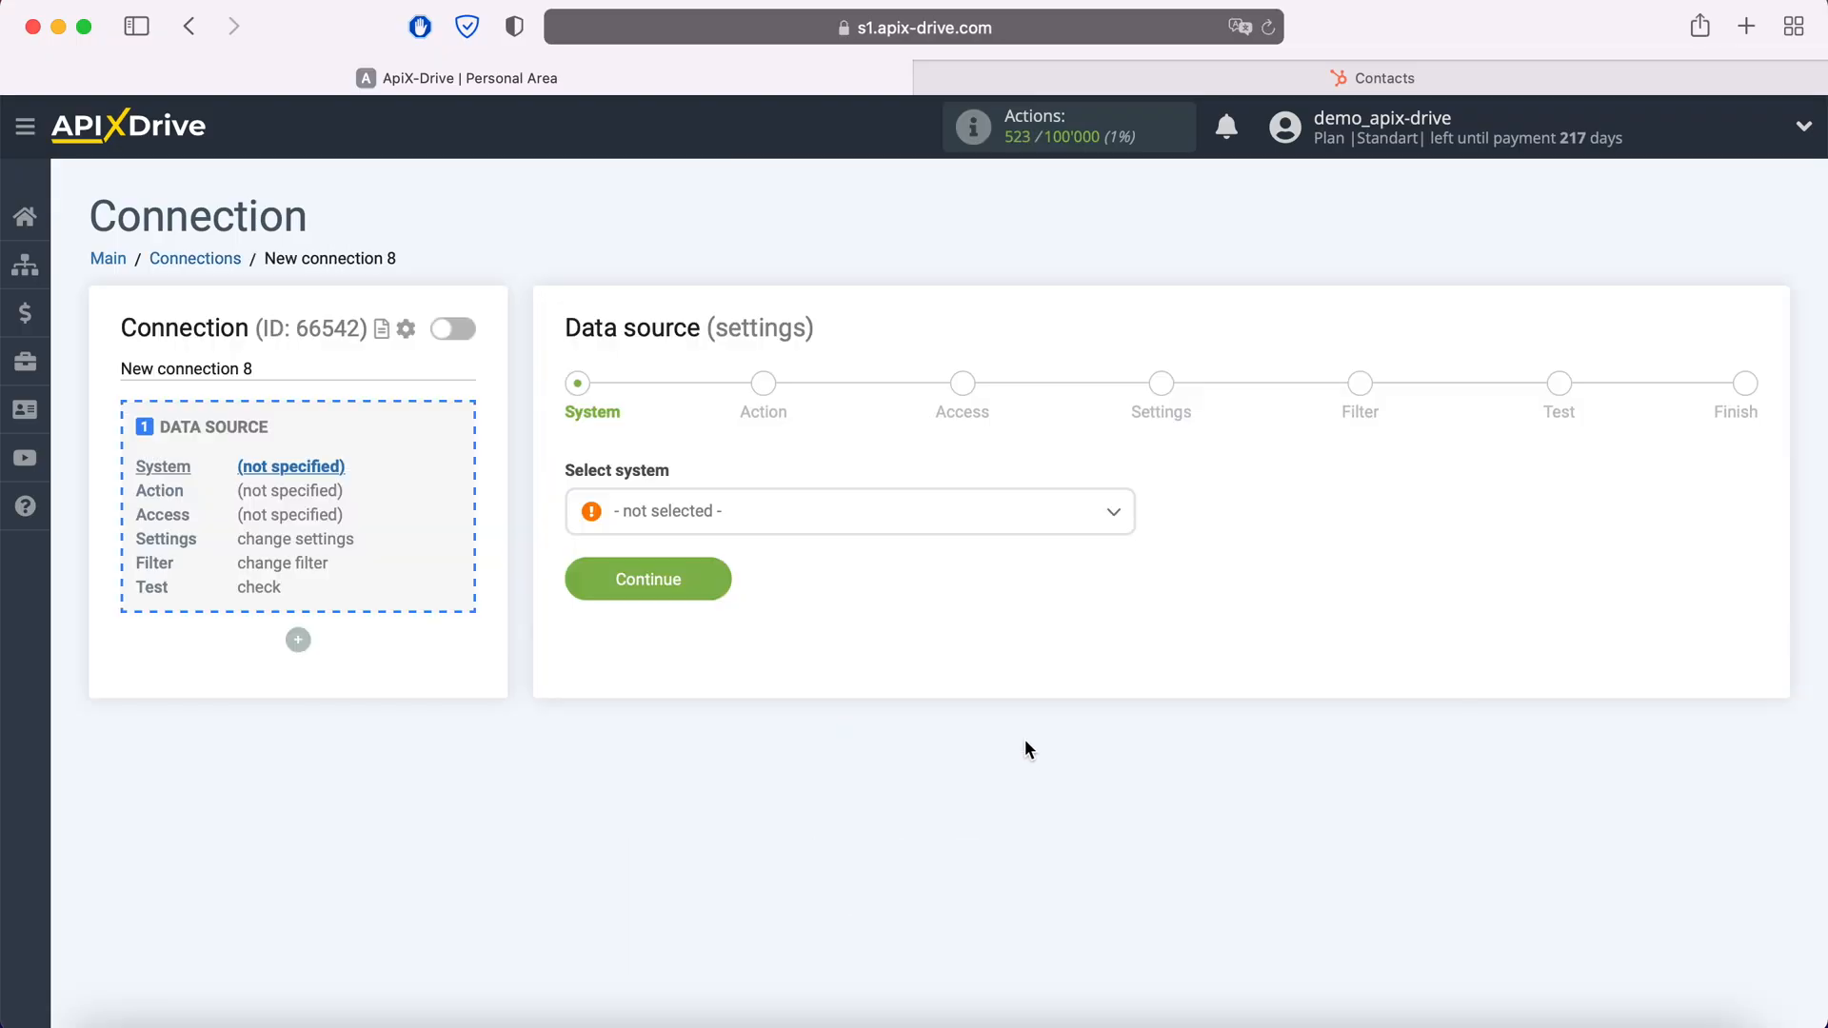
pyautogui.click(854, 524)
pyautogui.scroll(-10, 911, 704)
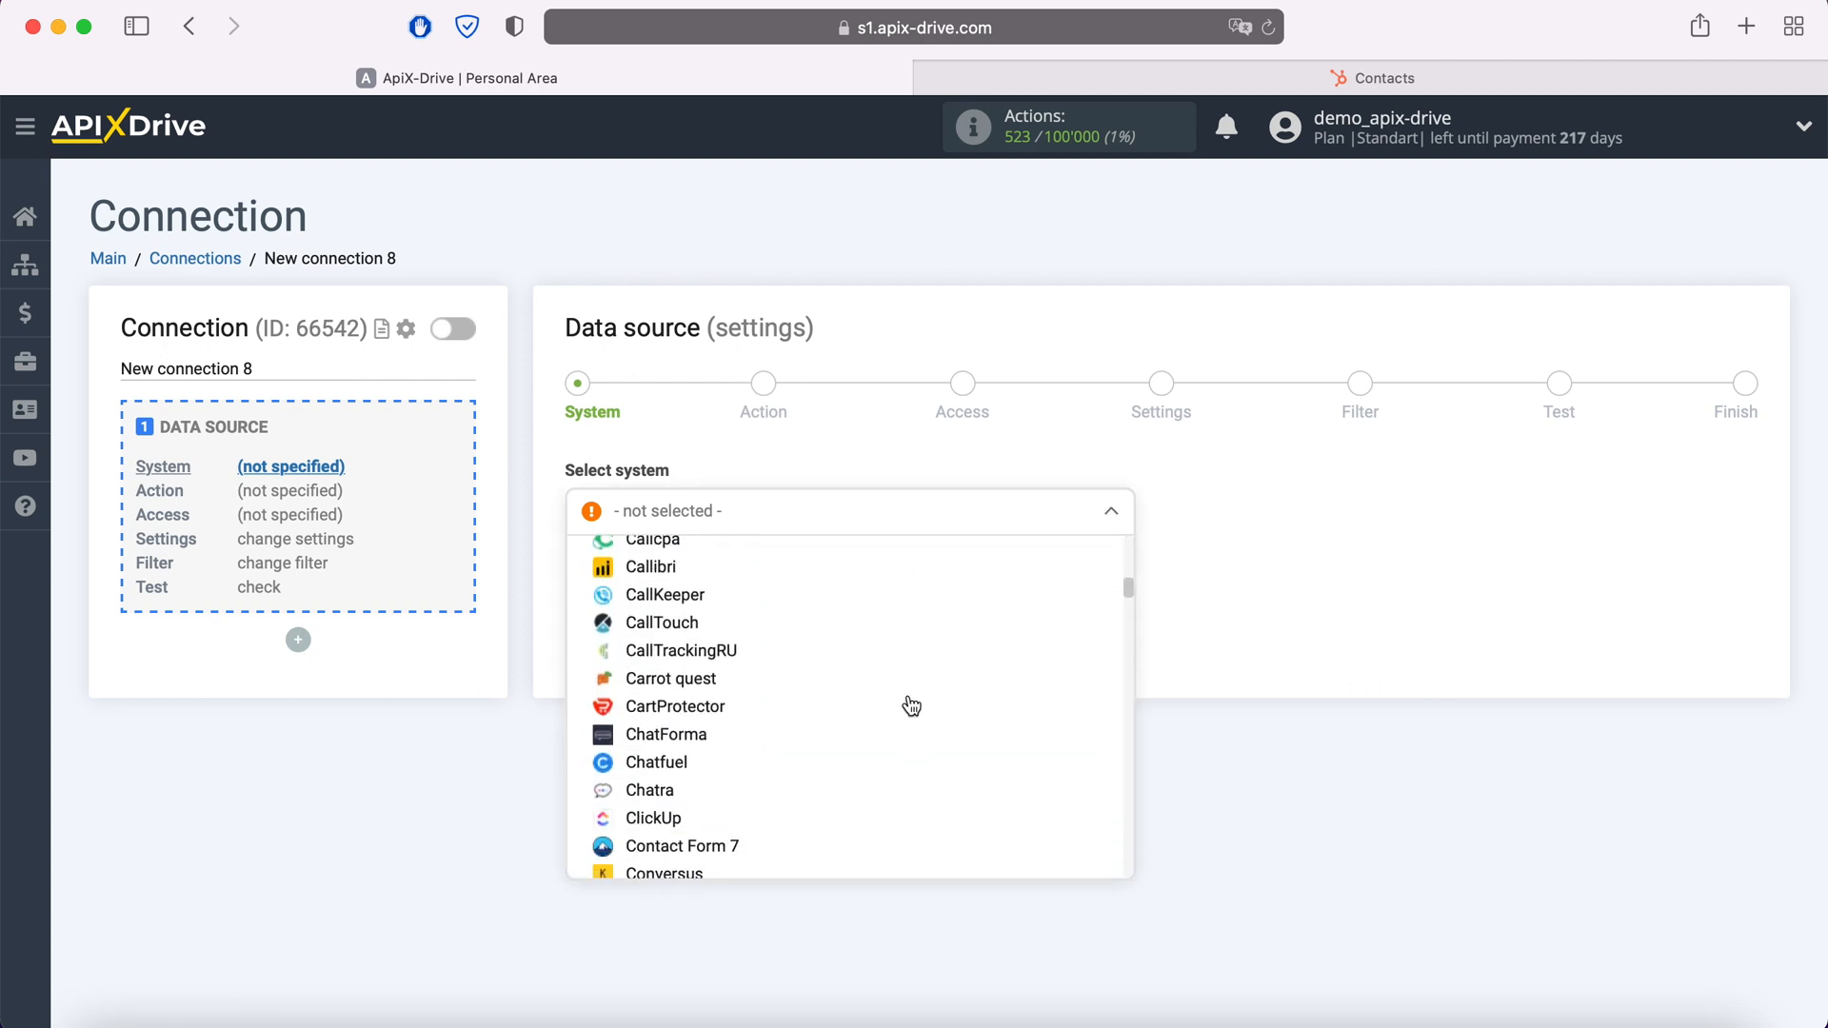
pyautogui.scroll(-15, 911, 705)
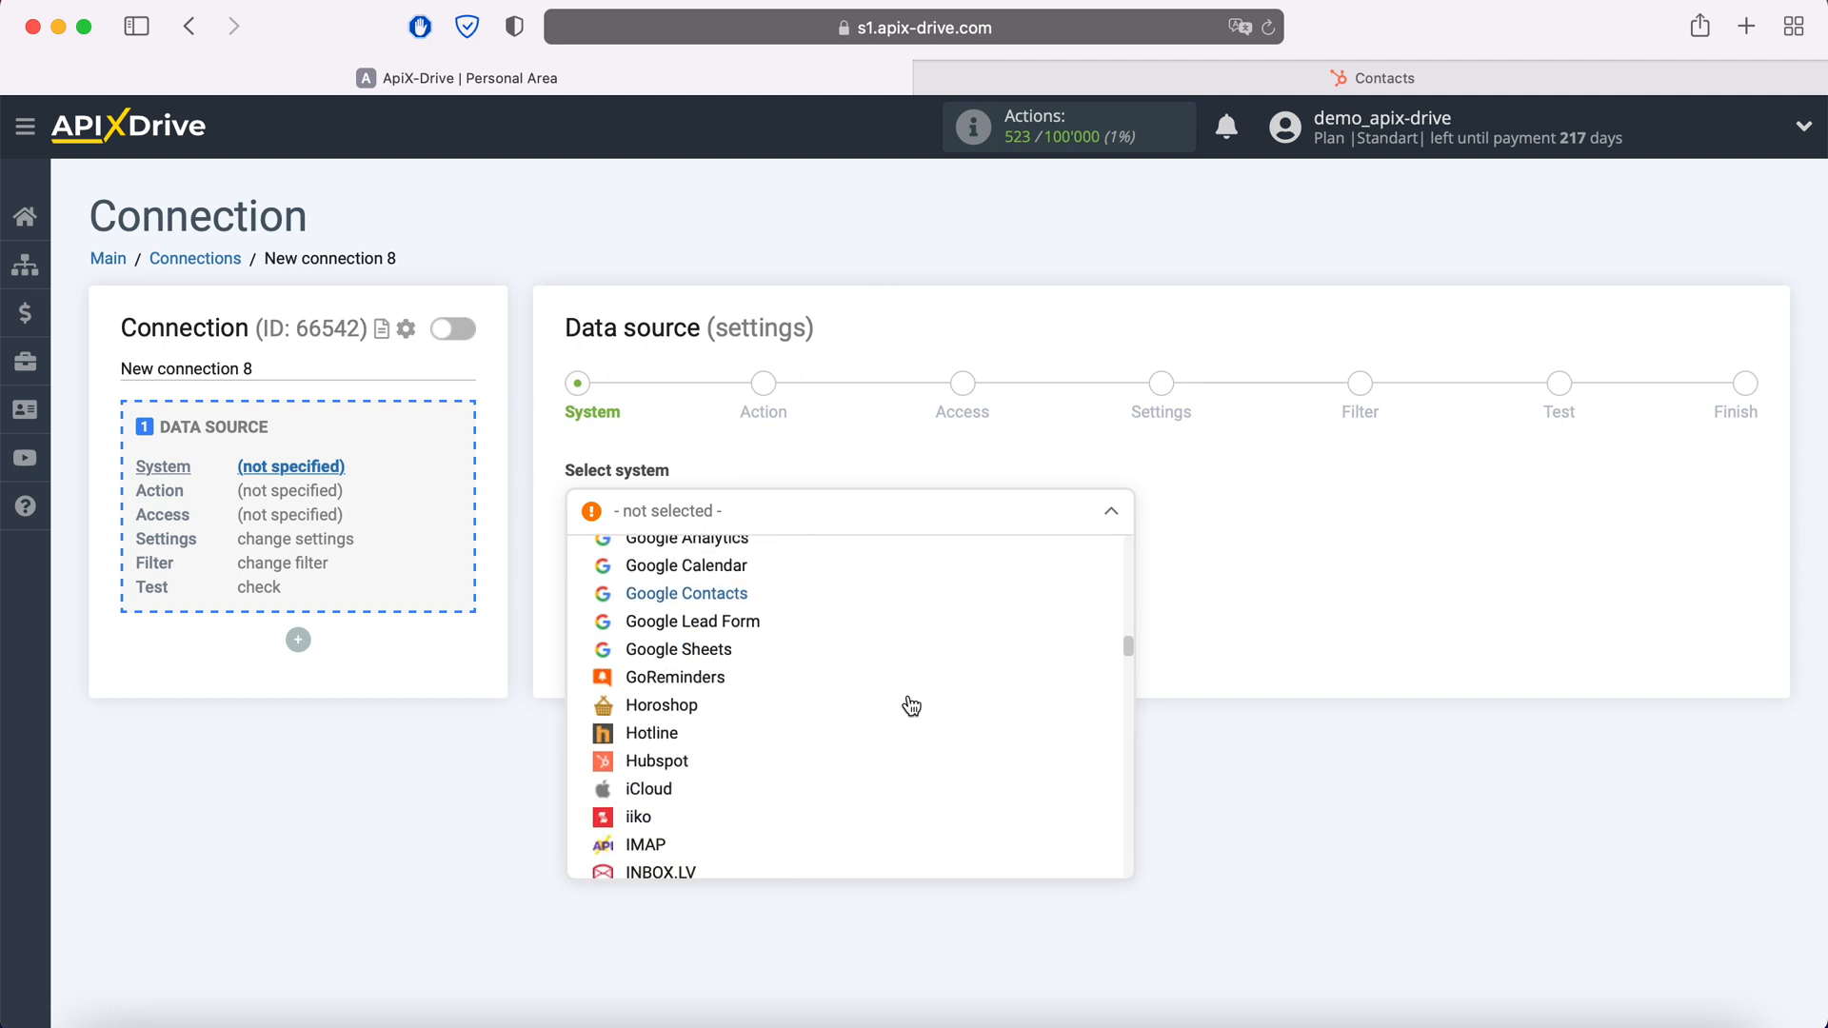
pyautogui.click(687, 762)
pyautogui.click(720, 582)
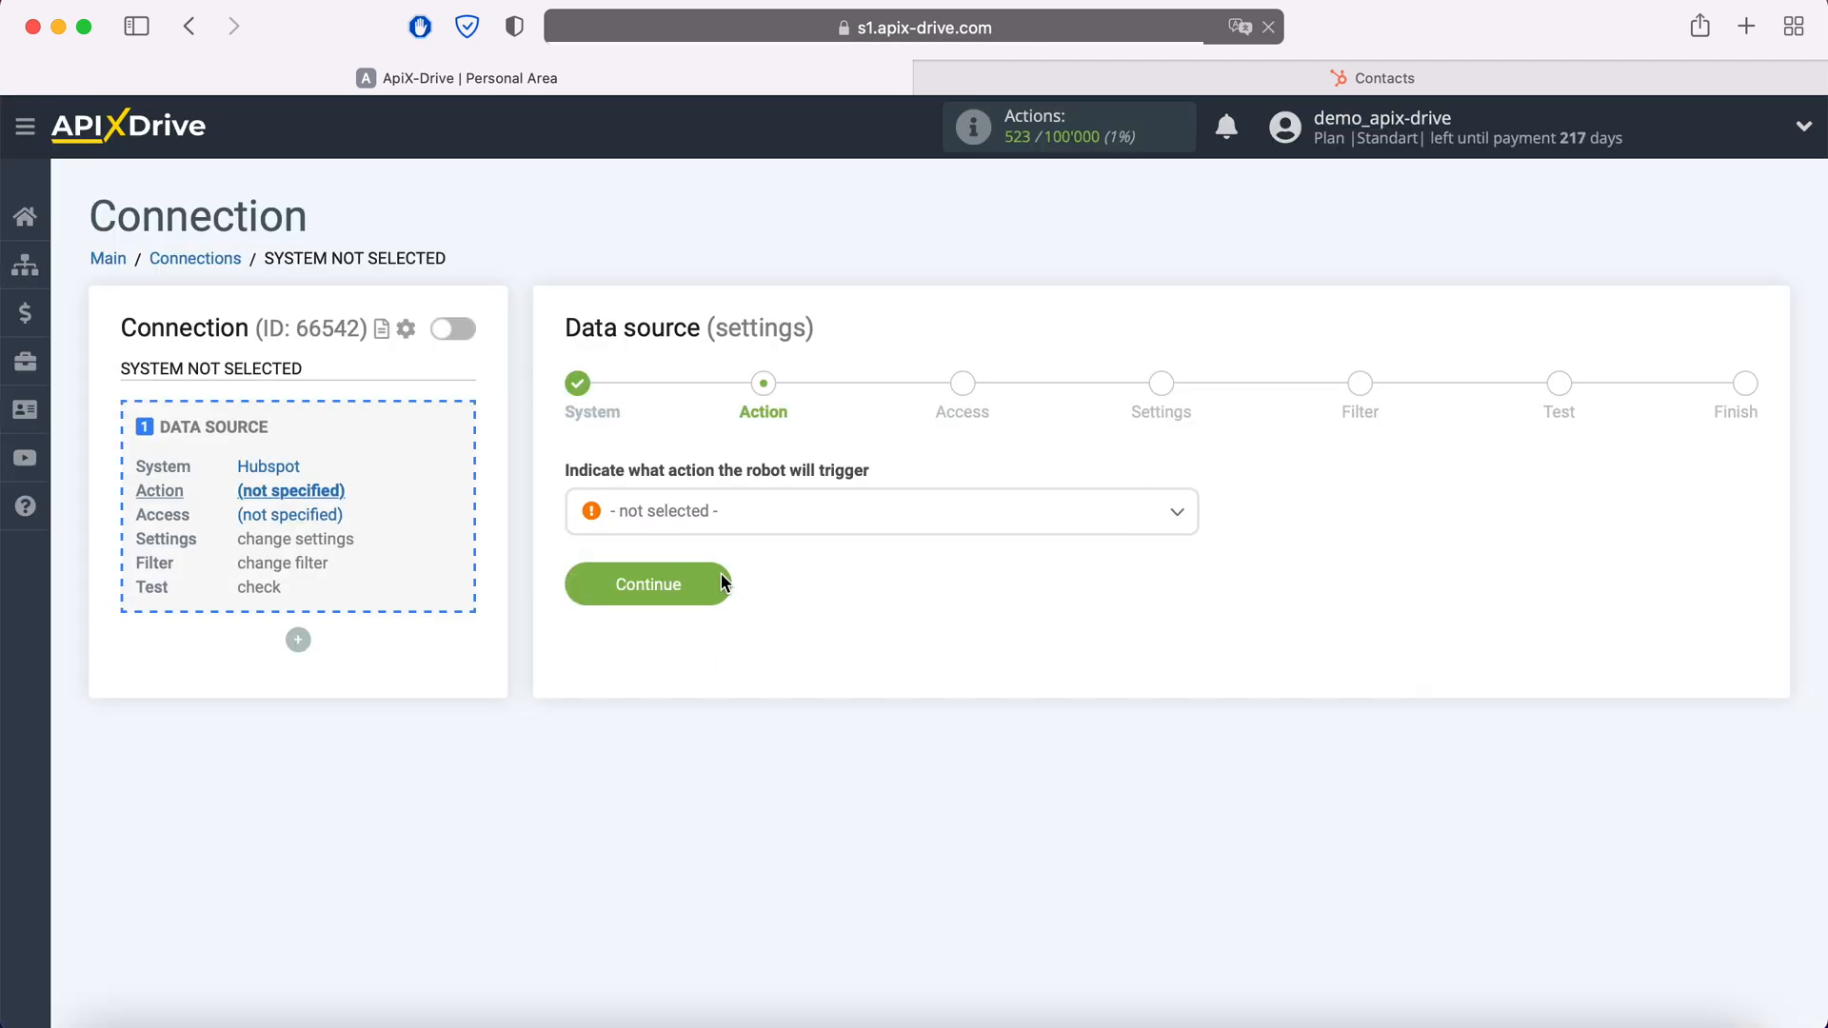
# Step: Set the Hubspot data source action to Get Contacts (new) and proceed to the access stage
pyautogui.click(758, 528)
pyautogui.click(752, 637)
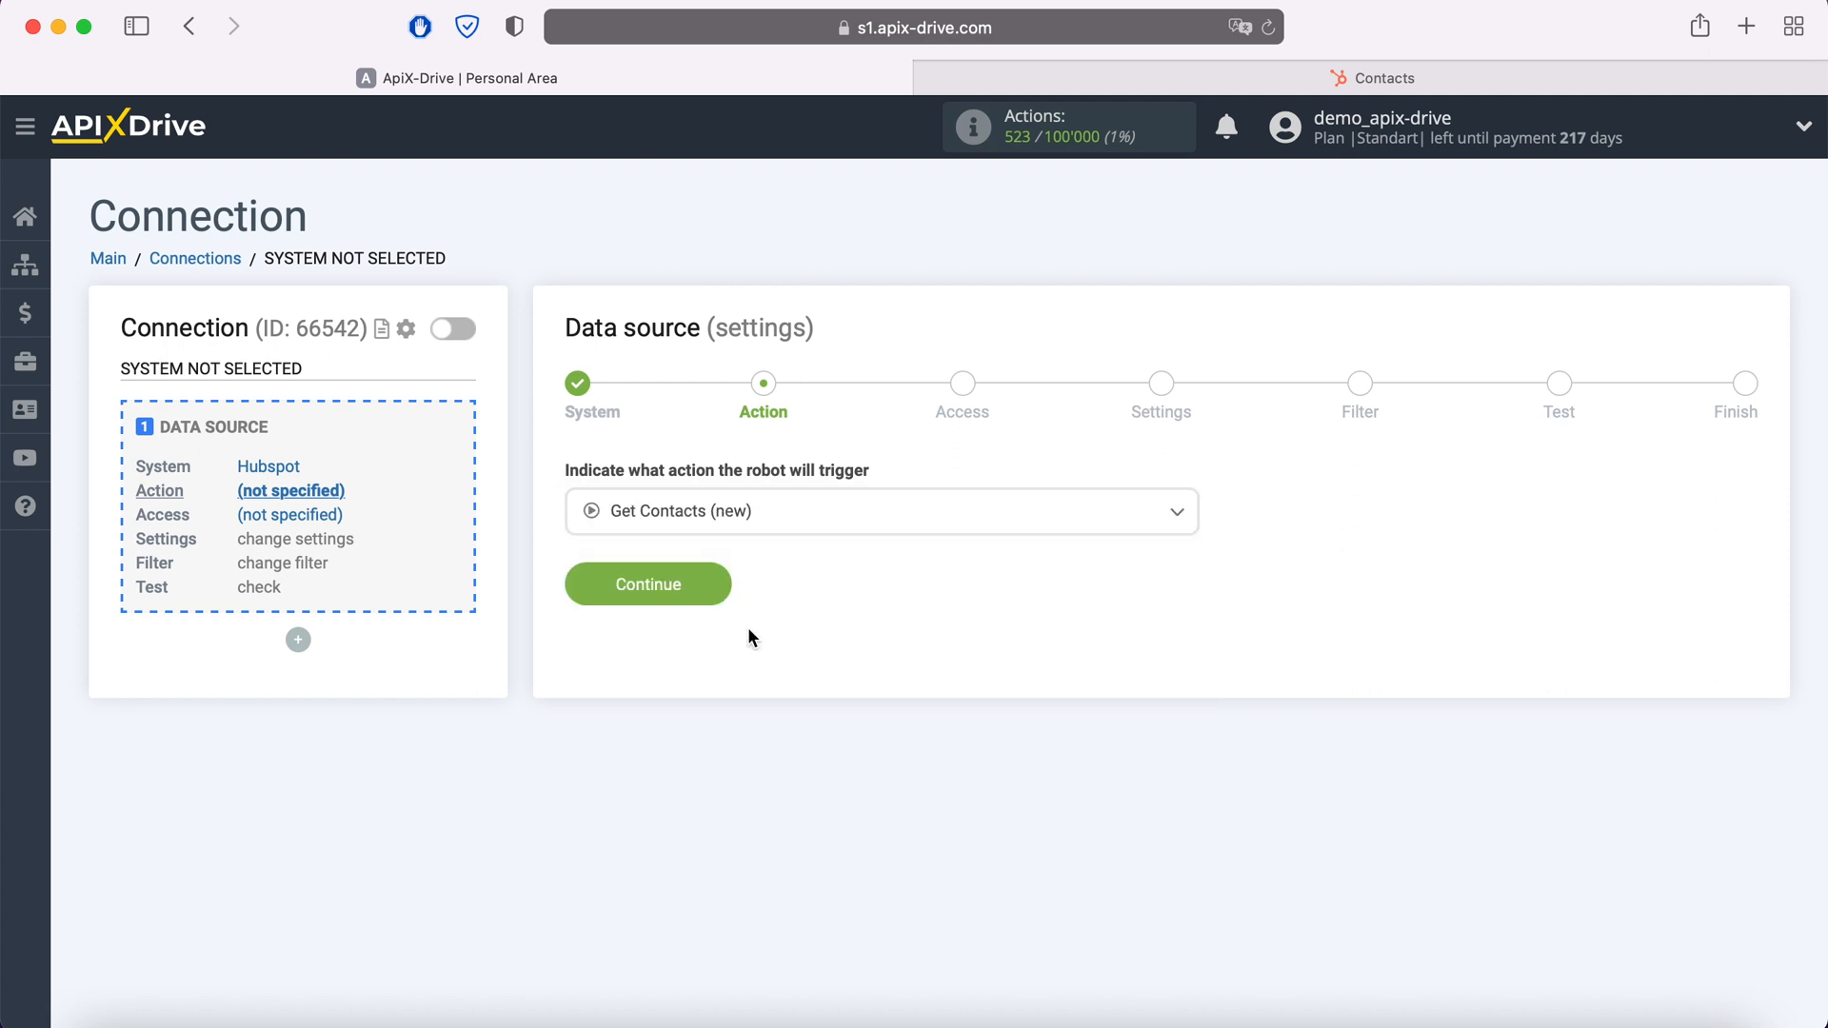
pyautogui.click(719, 585)
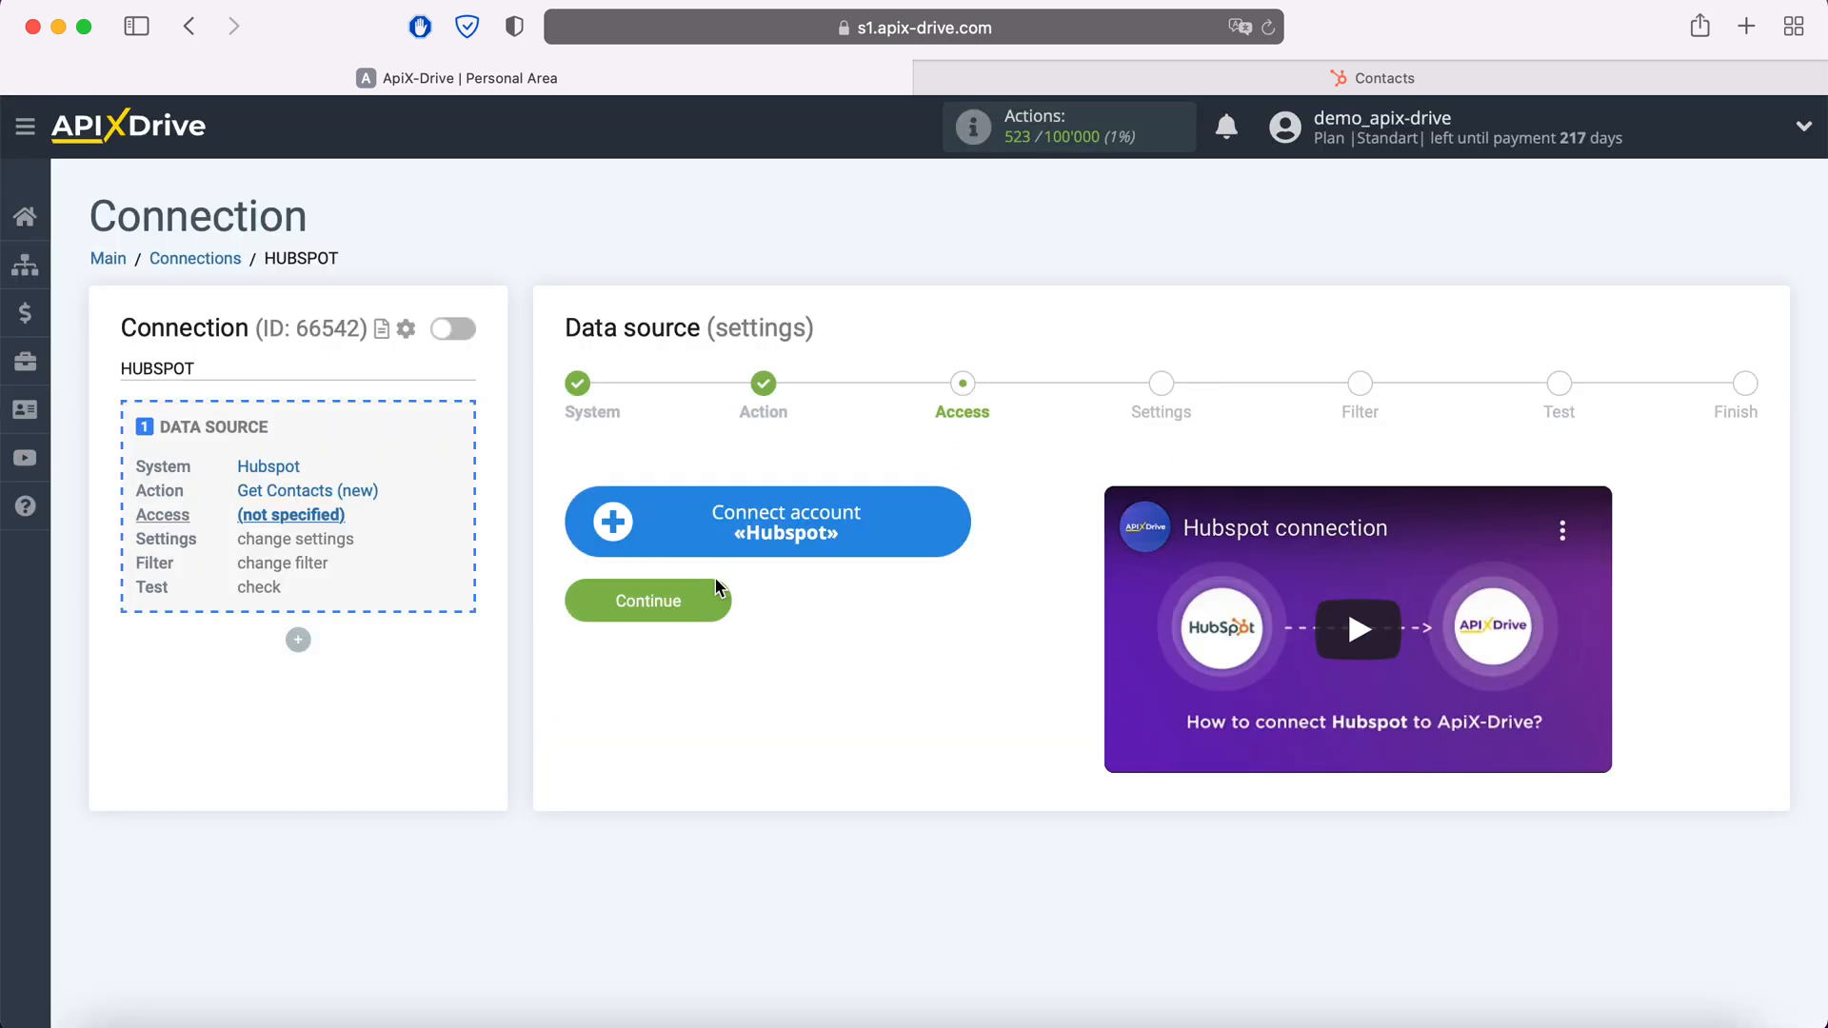
# Step: Start connecting a Hubspot account, then switch to HubSpot and open the API Key page in its integration settings
pyautogui.click(950, 524)
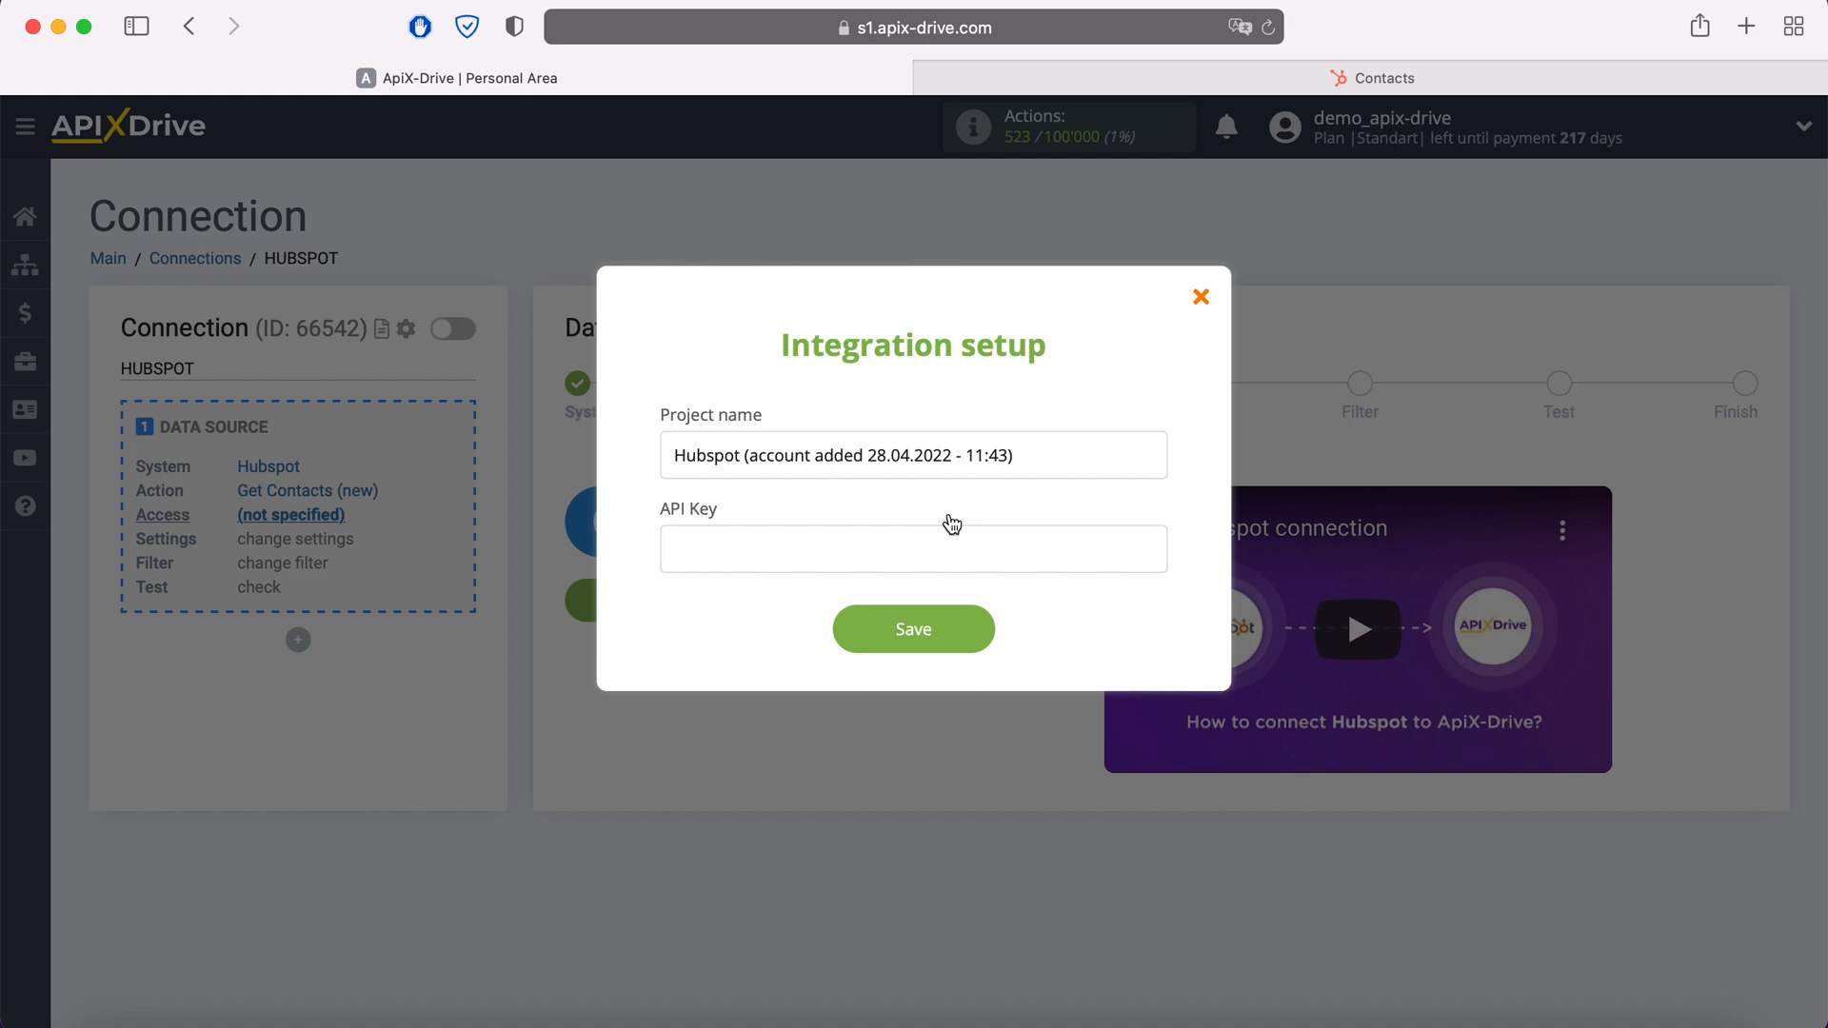
pyautogui.click(1346, 76)
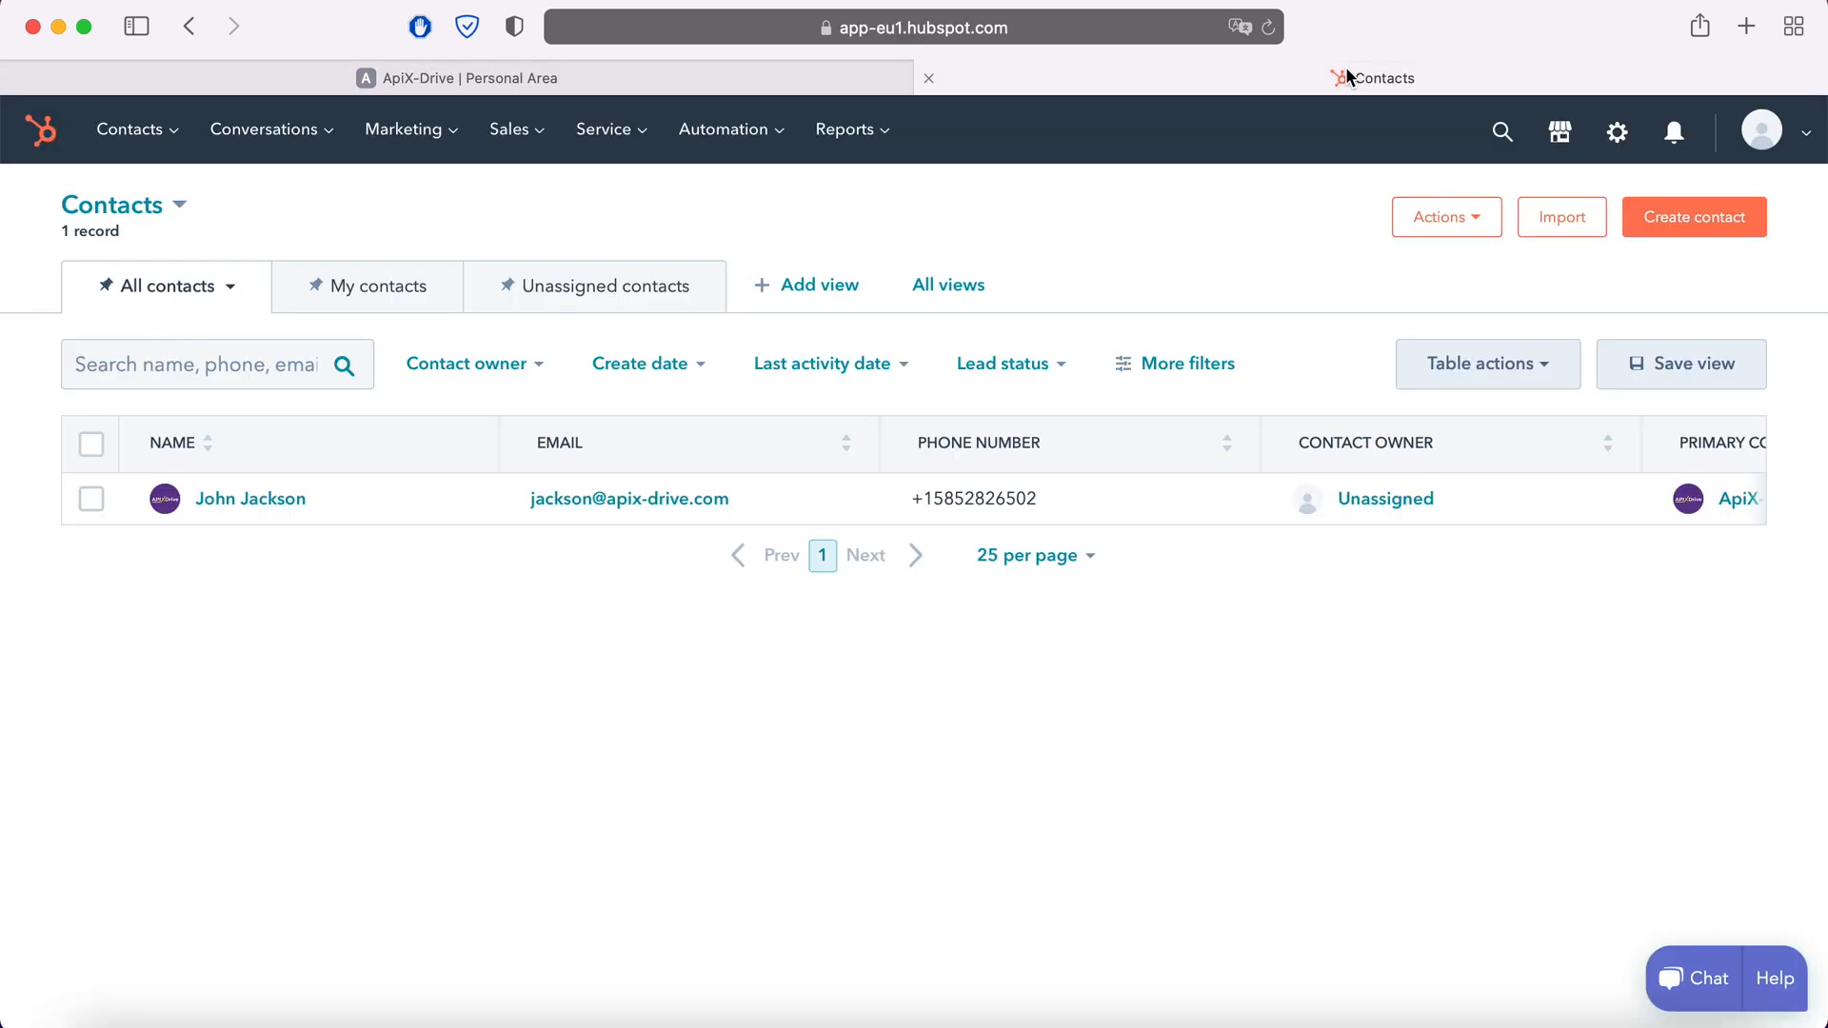
pyautogui.click(1803, 133)
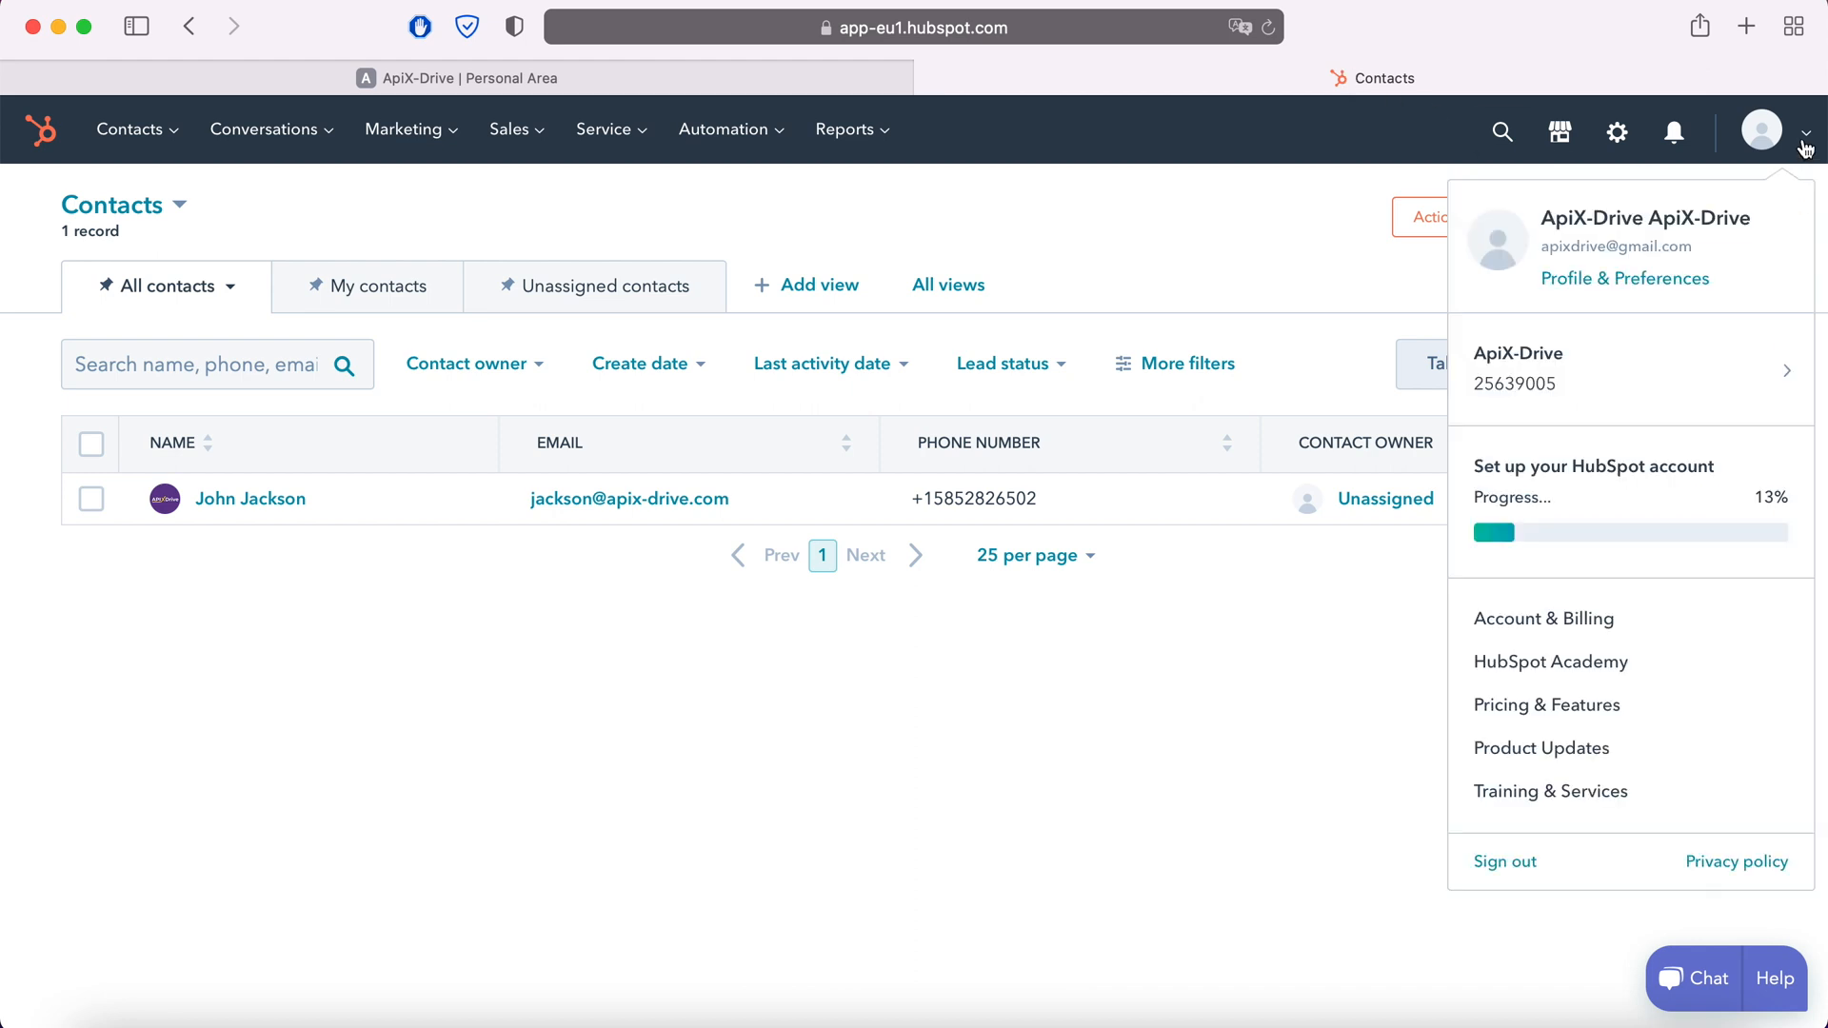
pyautogui.click(1650, 287)
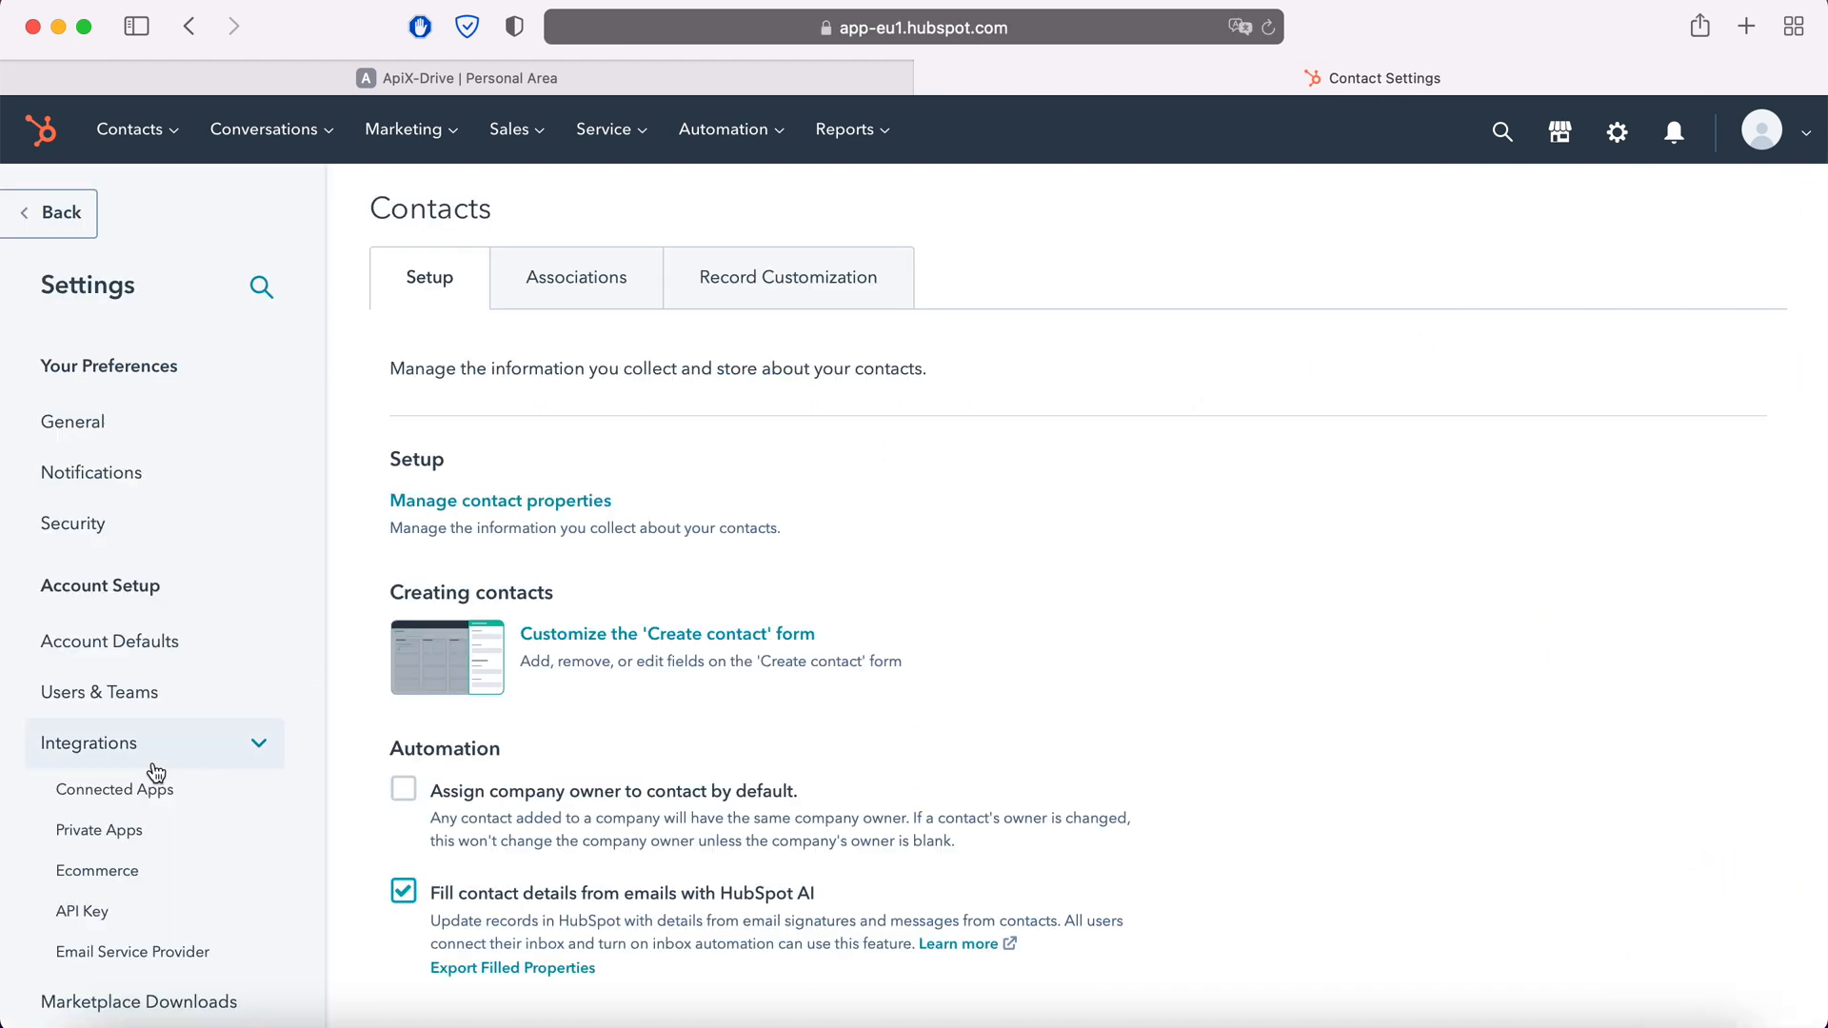
pyautogui.click(105, 912)
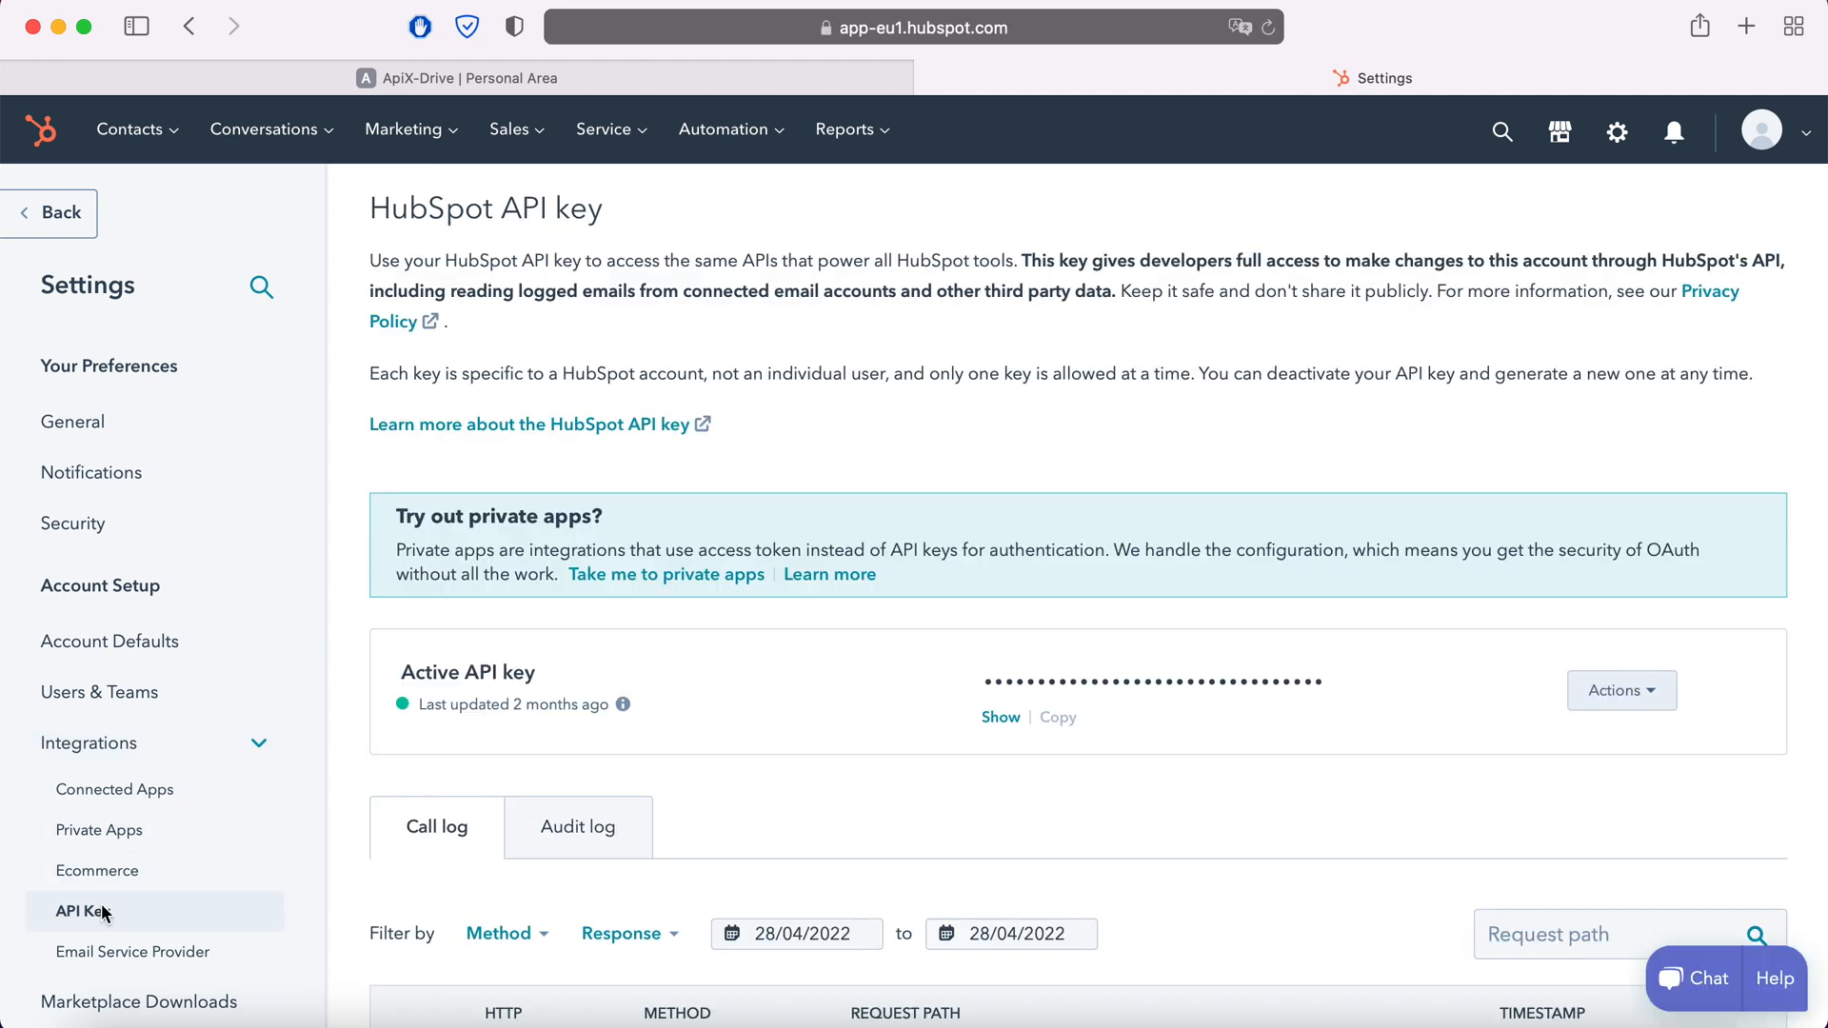
# Step: Reveal the active HubSpot API key and copy it
pyautogui.click(998, 718)
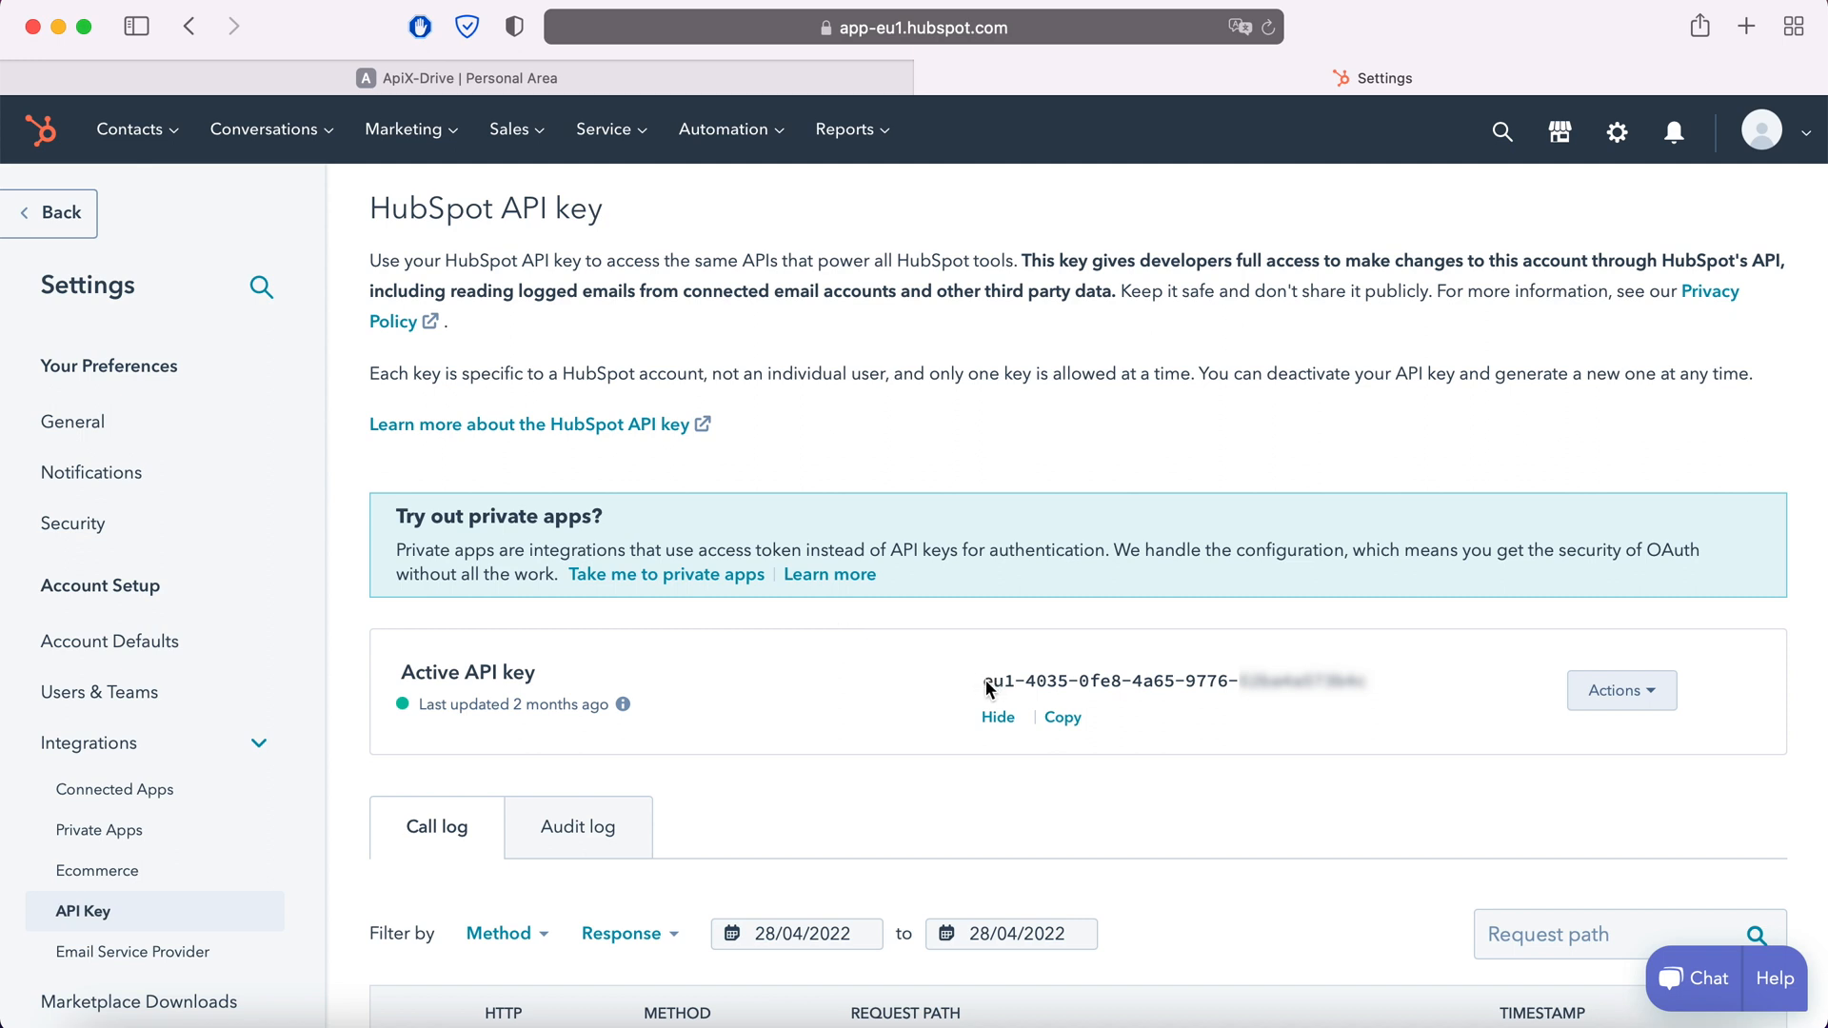
pyautogui.moveTo(983, 682); pyautogui.dragTo(1356, 681)
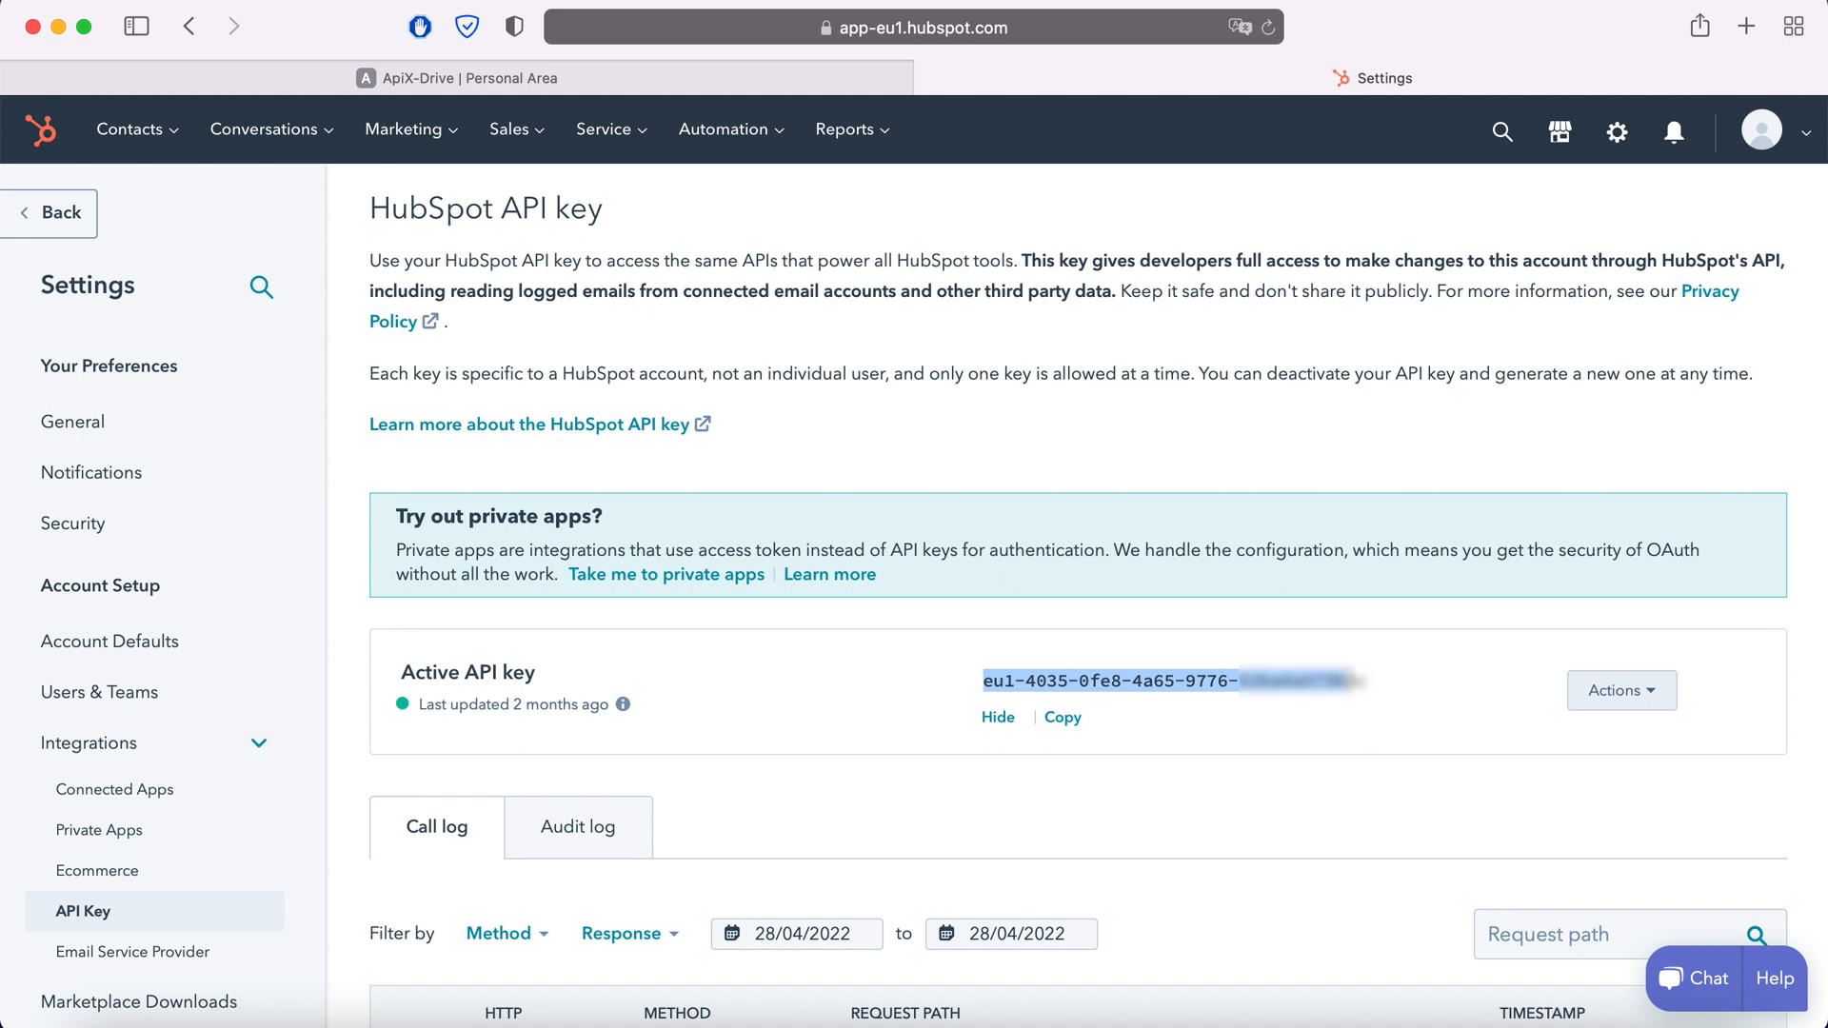
pyautogui.rightClick(1326, 686)
pyautogui.click(1363, 683)
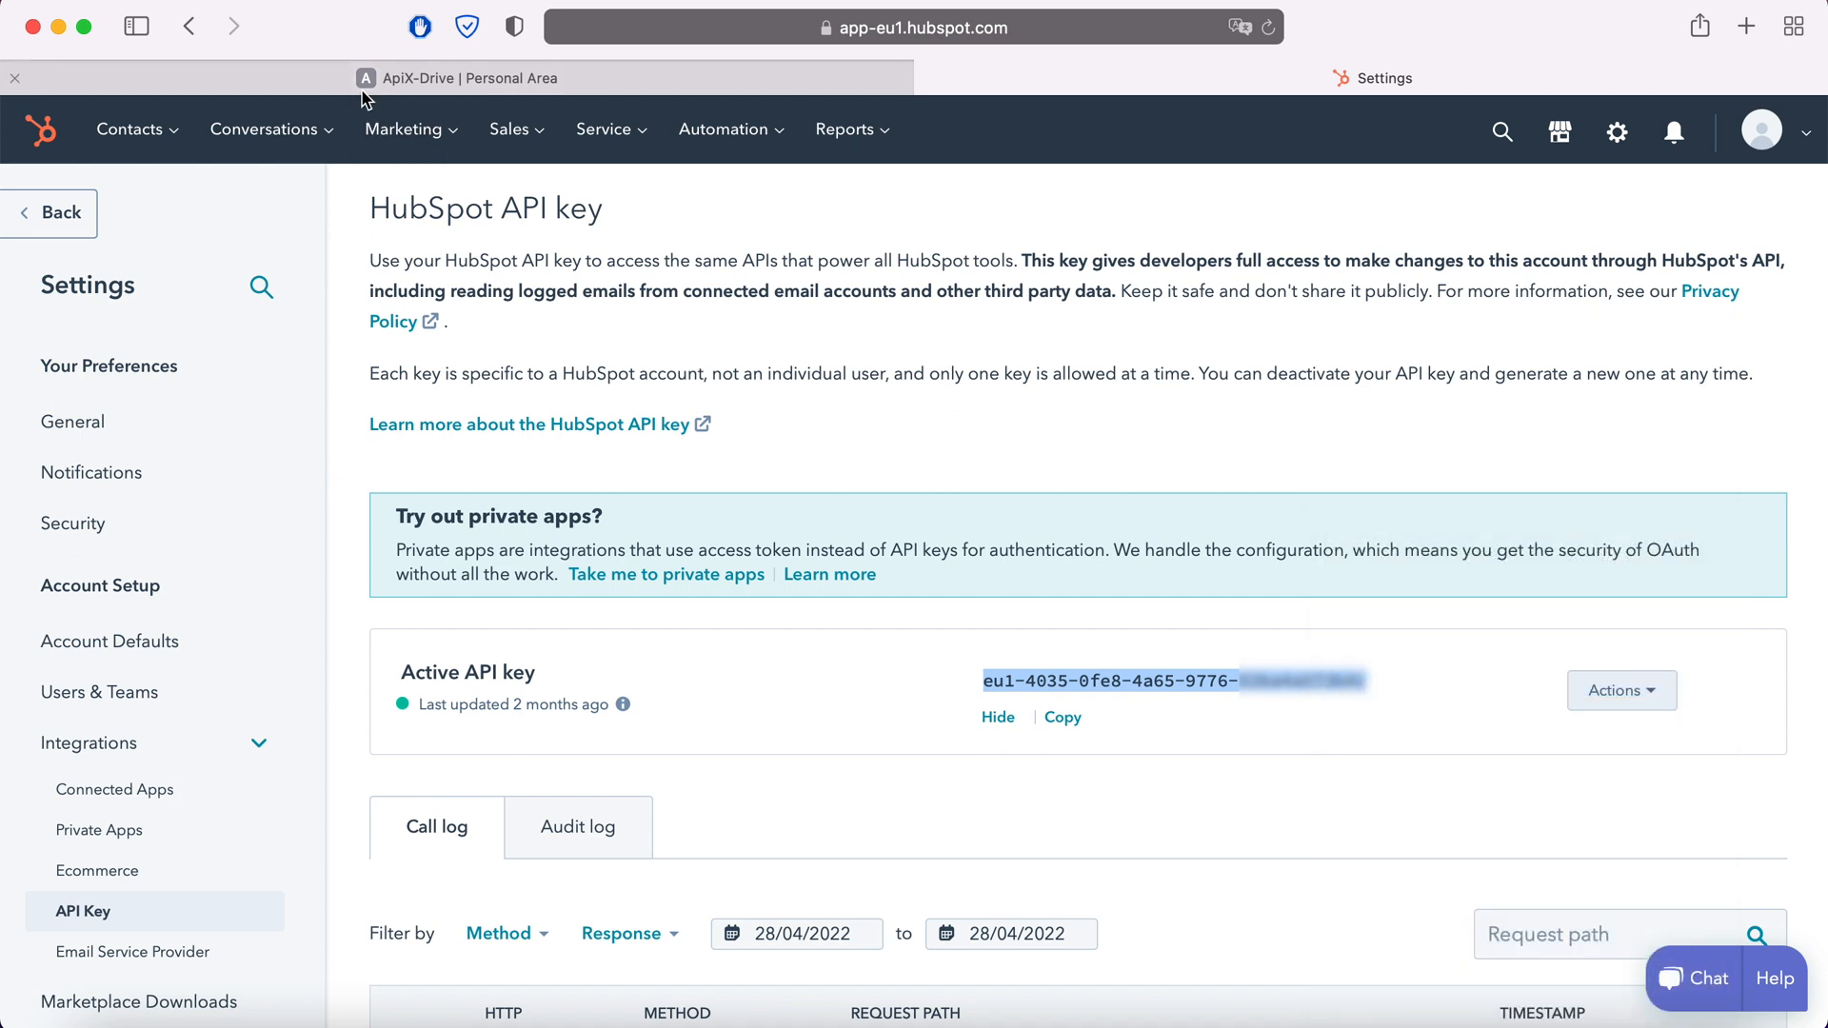
# Step: Switch back to ApiX-Drive, paste the API key into the Hubspot integration setup and save the account
pyautogui.click(457, 78)
pyautogui.rightClick(720, 542)
pyautogui.click(776, 609)
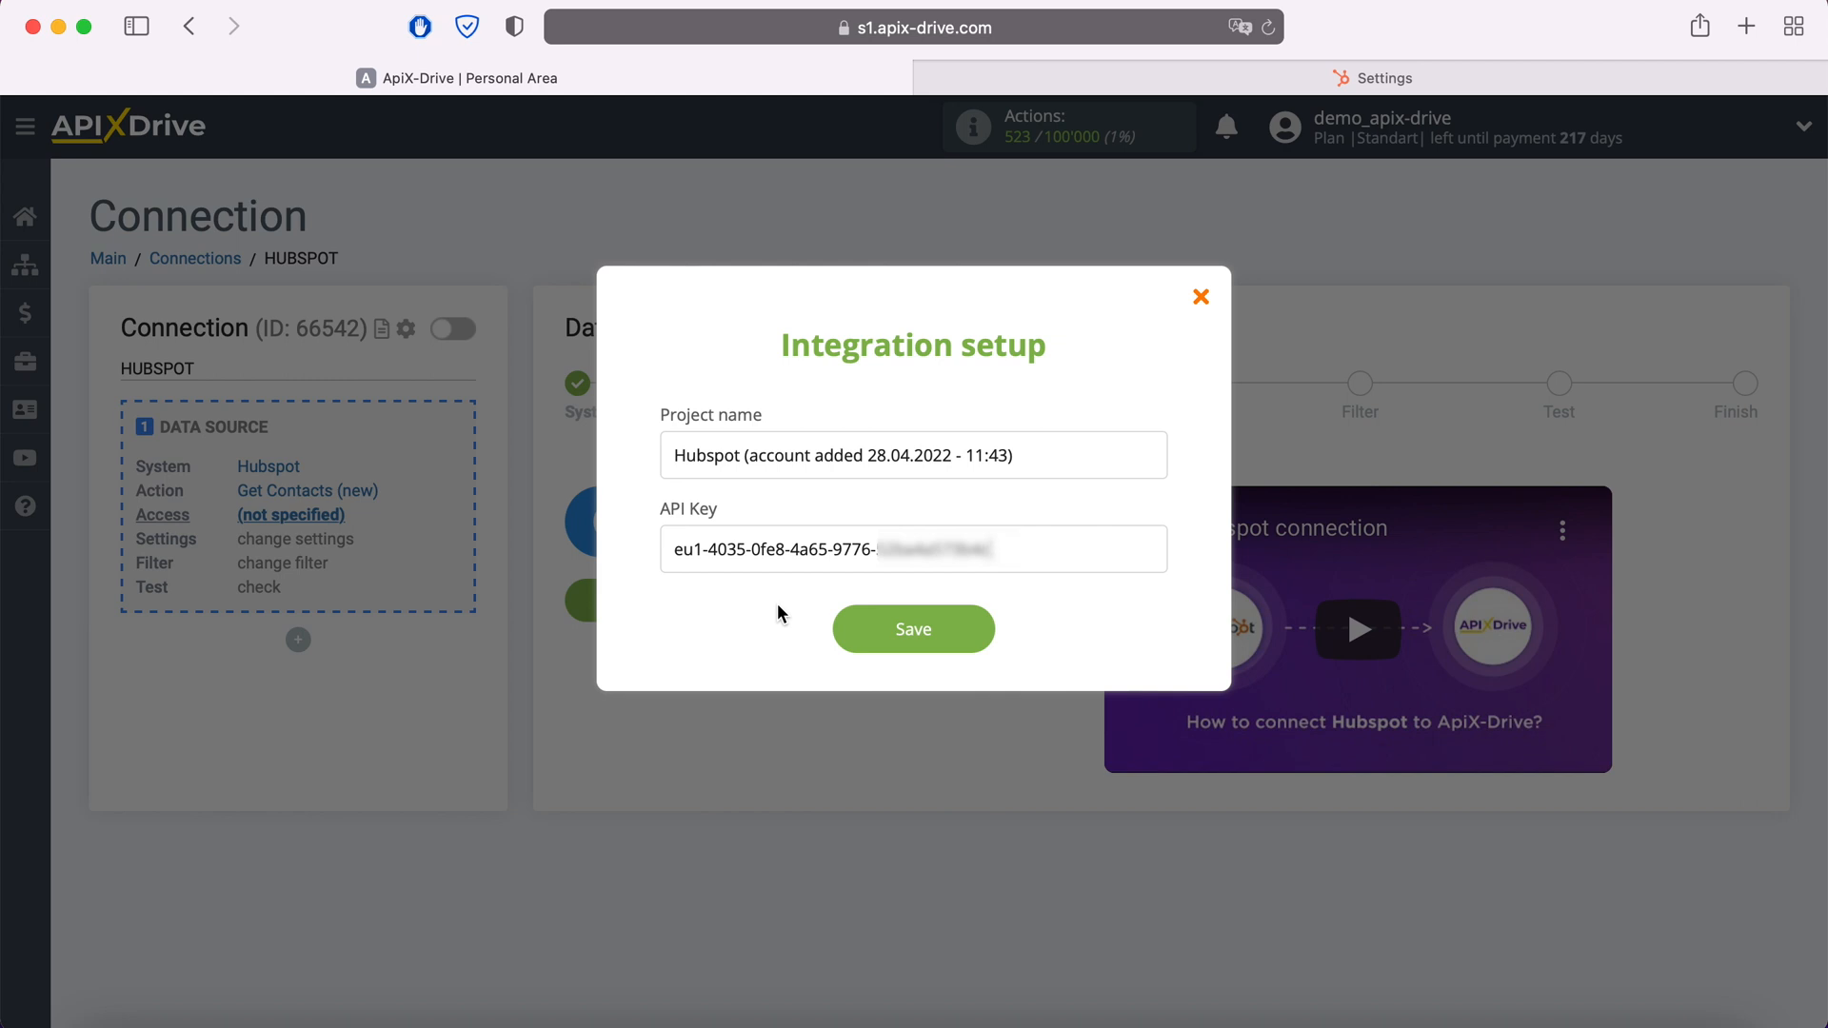
pyautogui.click(976, 632)
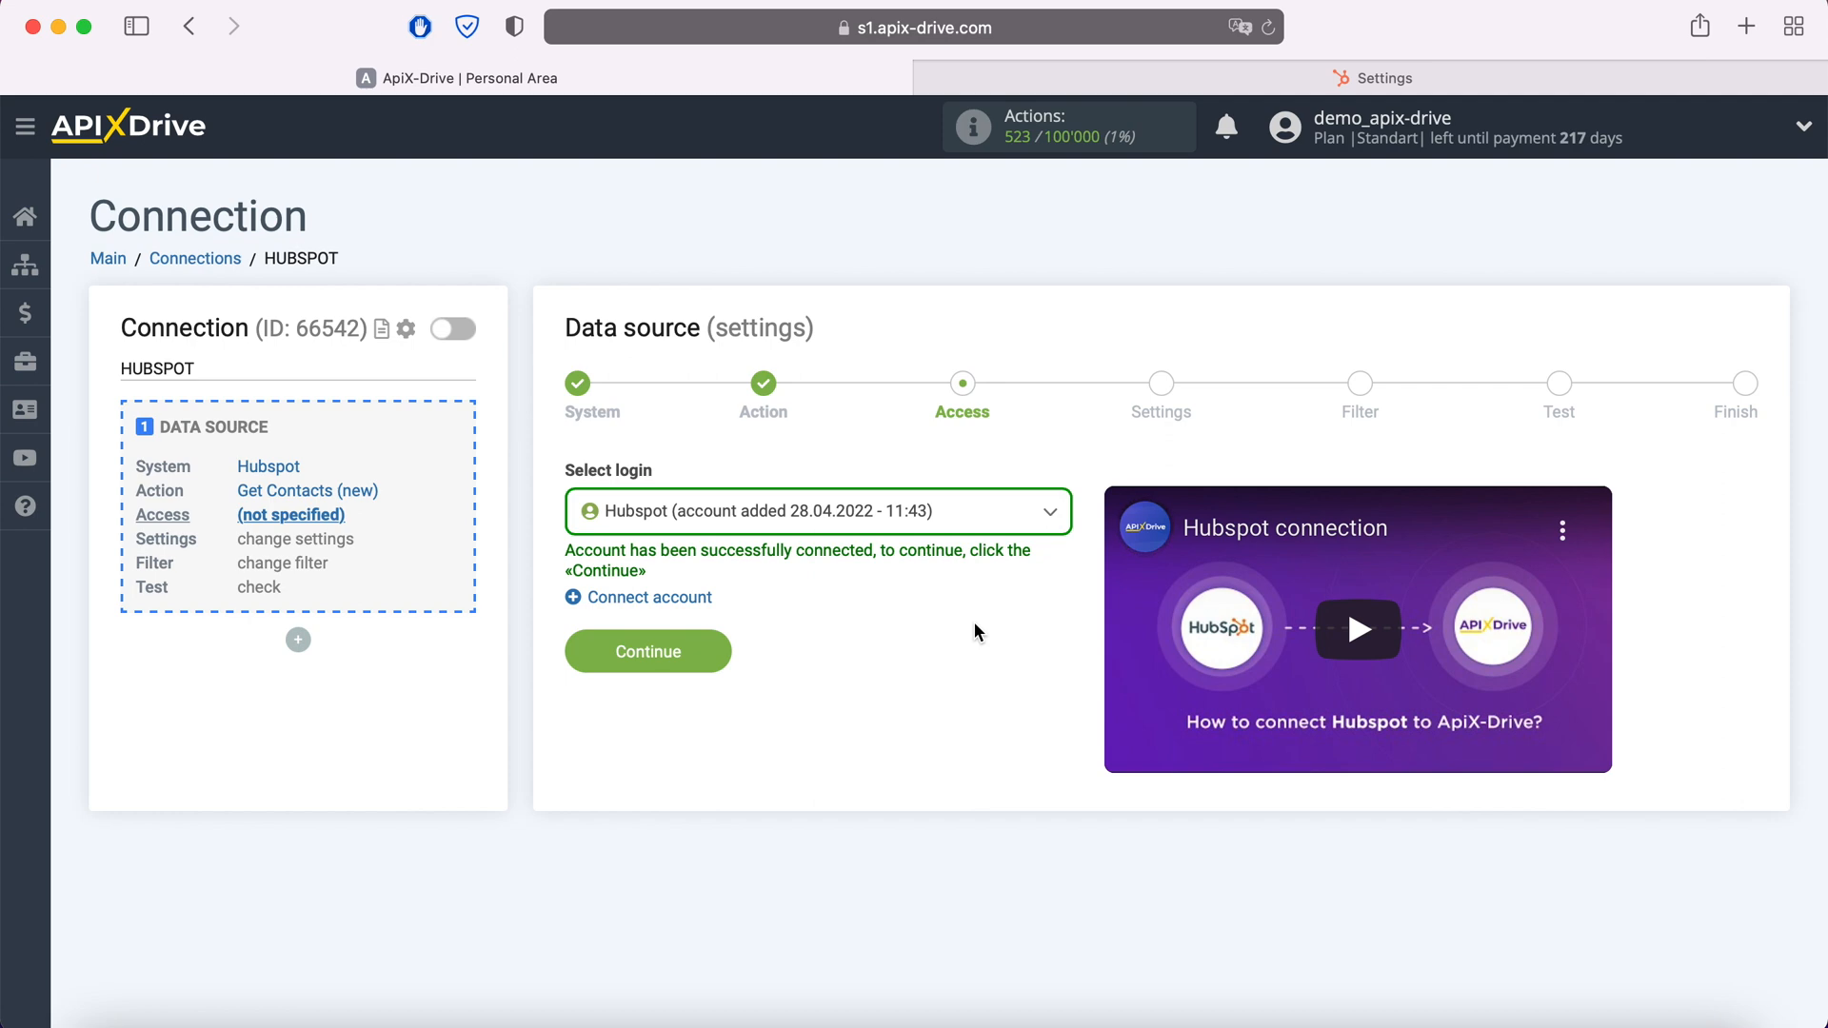
# Step: Select the newly added Hubspot account as the data source login and continue to the settings stage
pyautogui.click(954, 530)
pyautogui.click(890, 668)
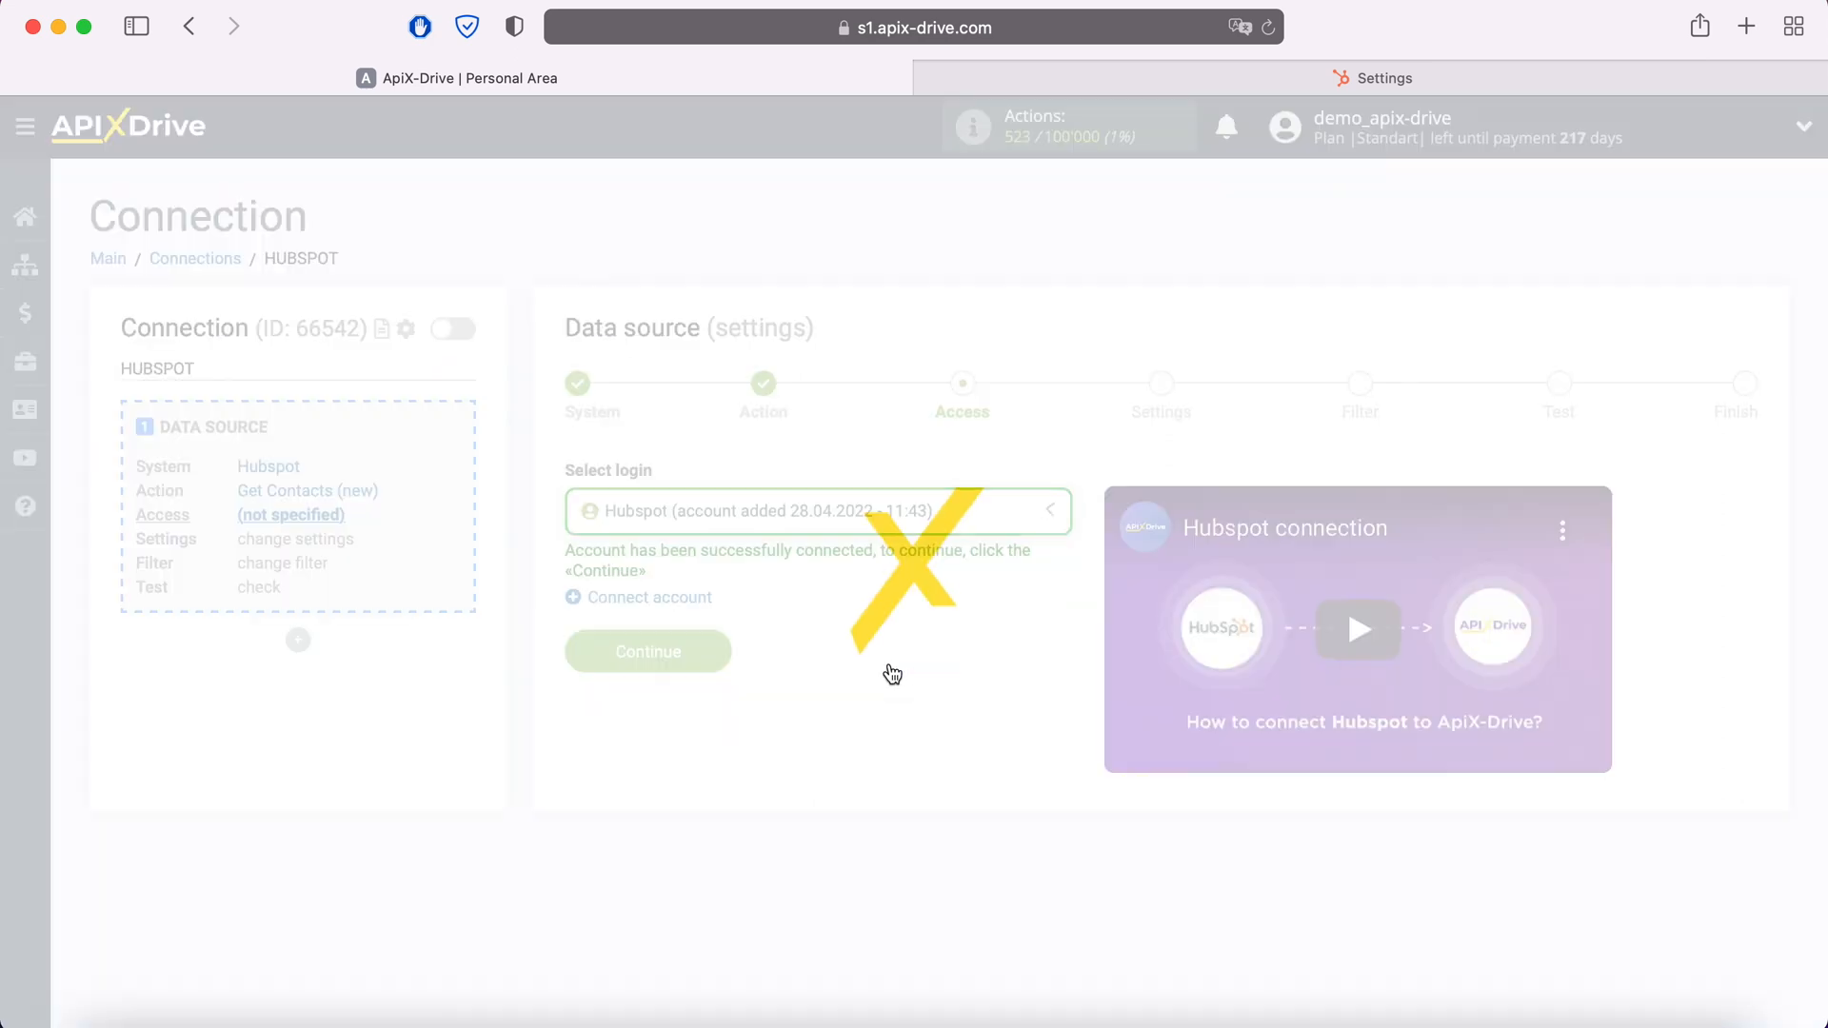
pyautogui.click(705, 655)
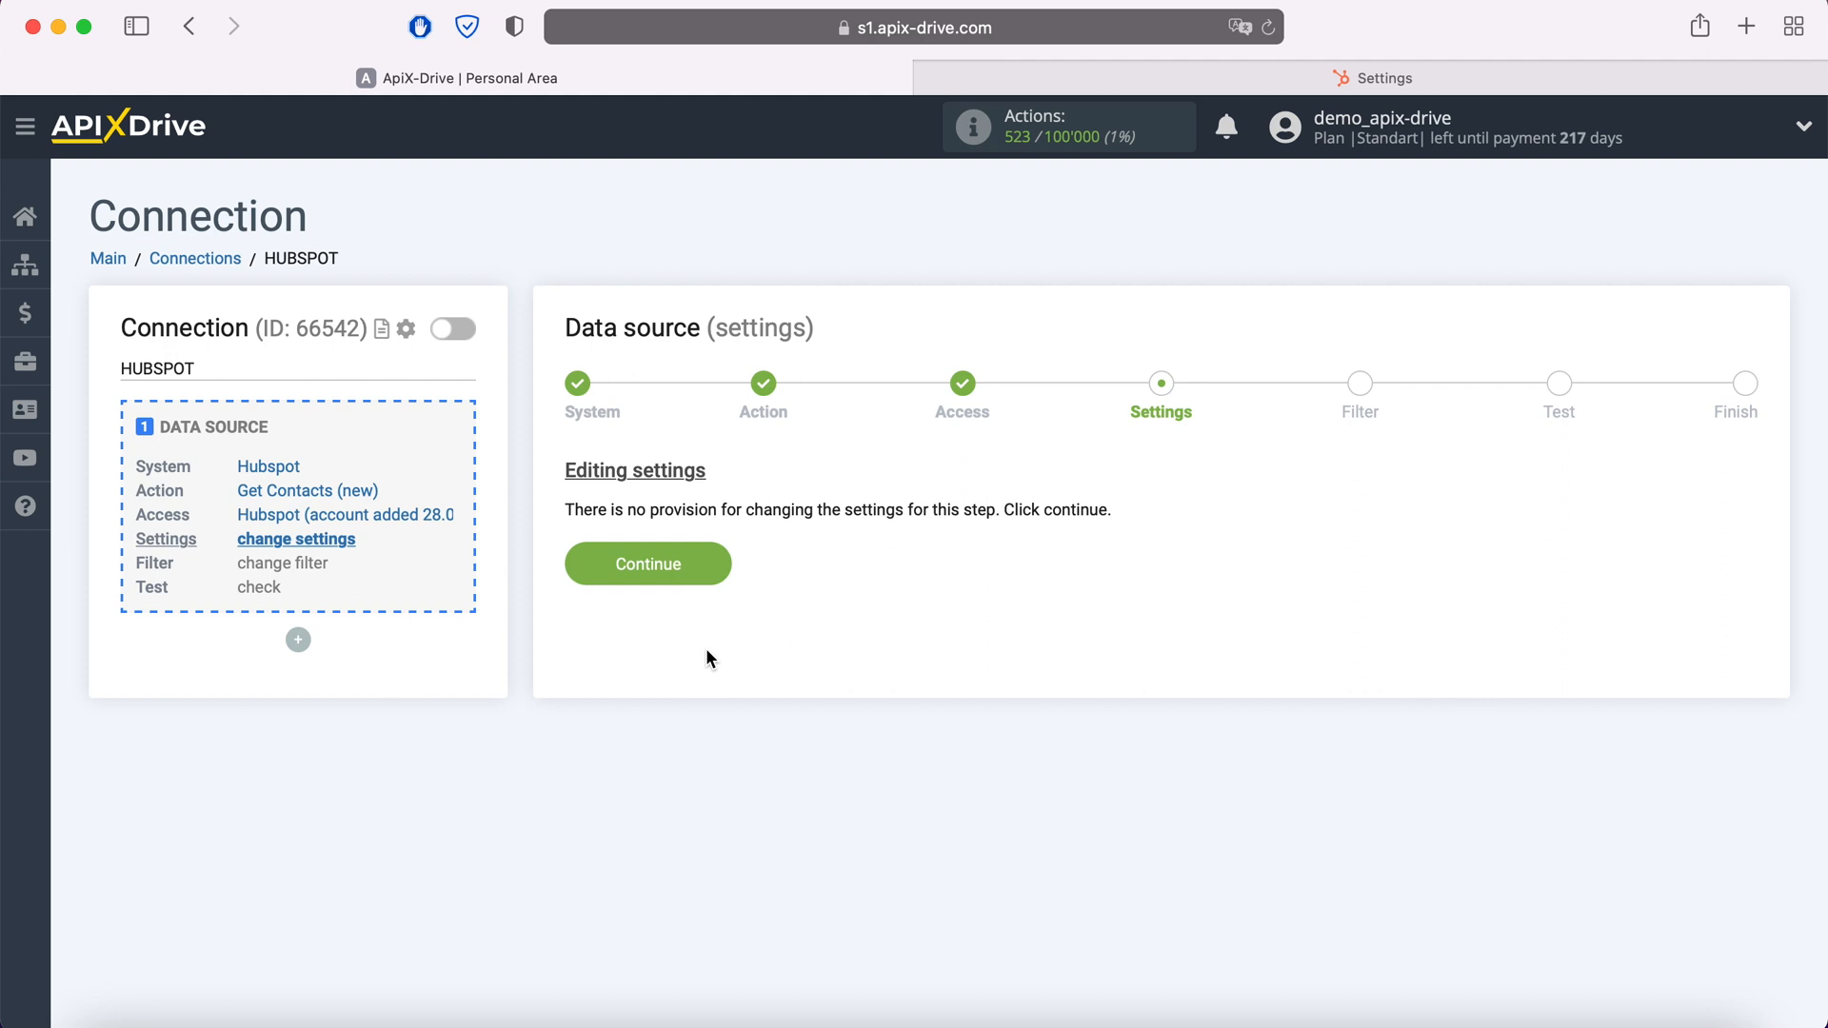
# Step: Continue without source settings or filter conditions, review the Hubspot test data and complete the data source setup
pyautogui.click(715, 564)
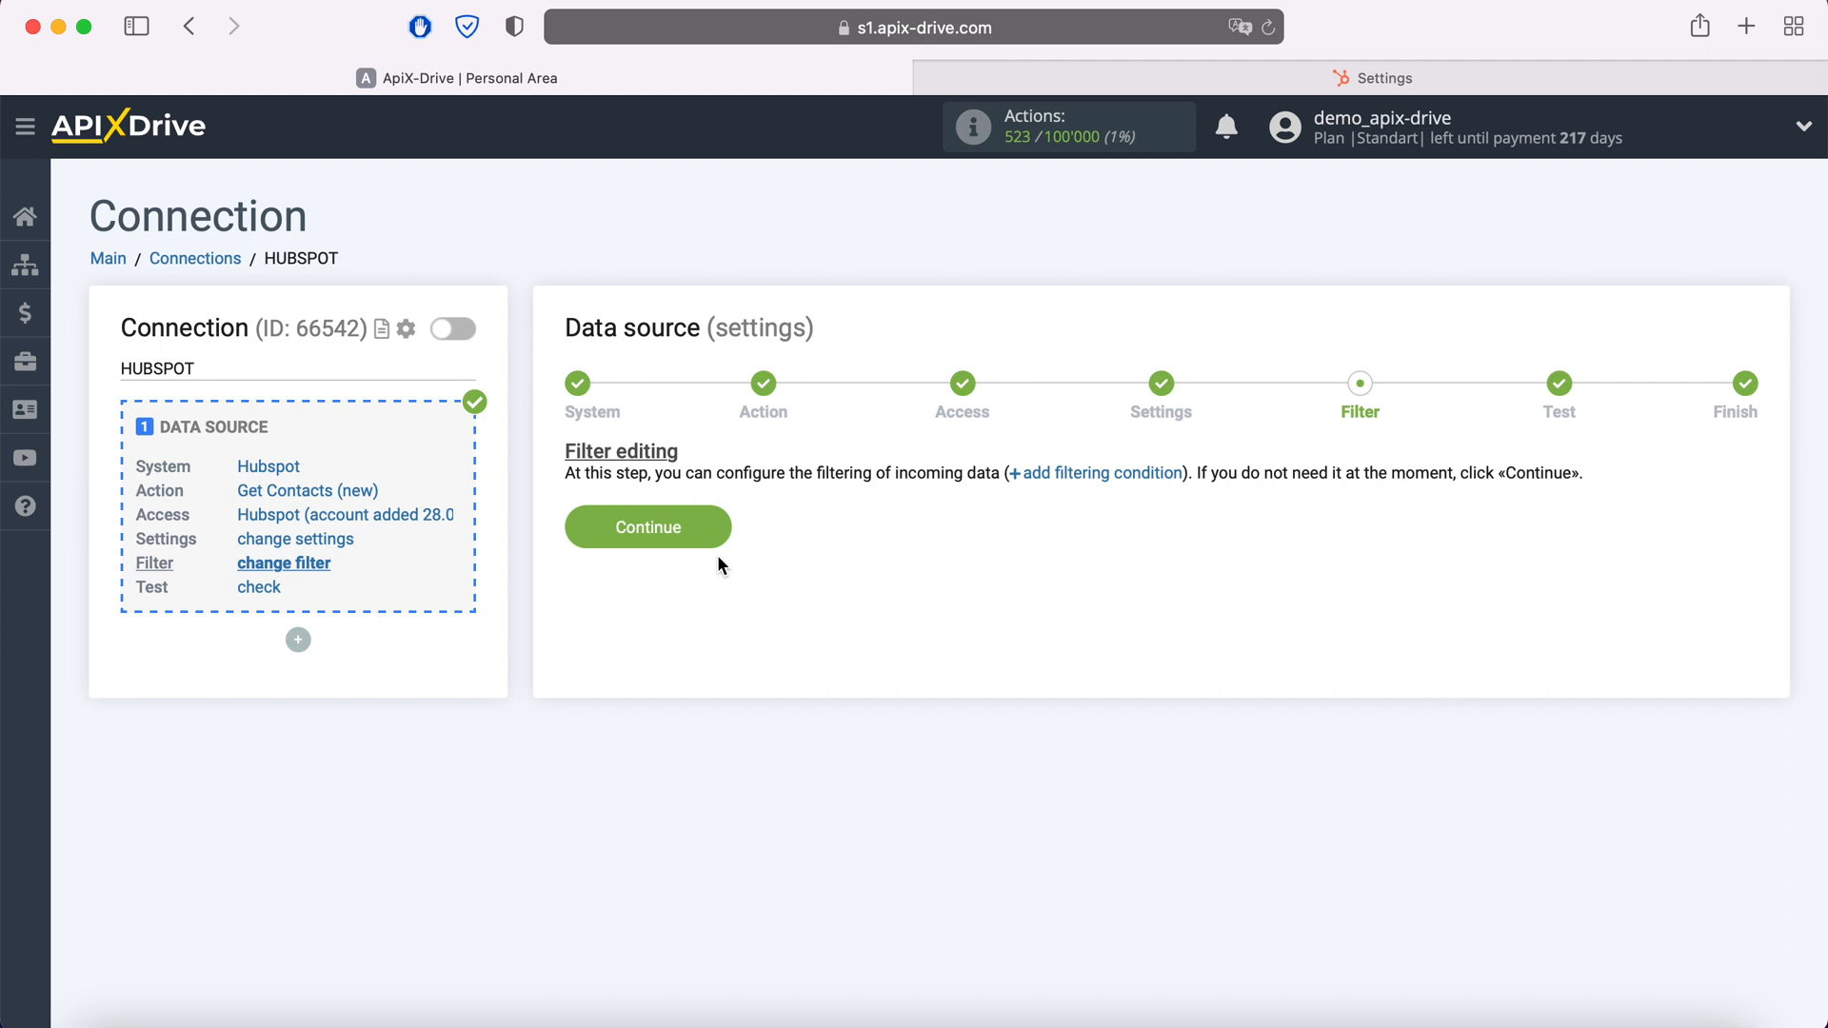
pyautogui.click(716, 529)
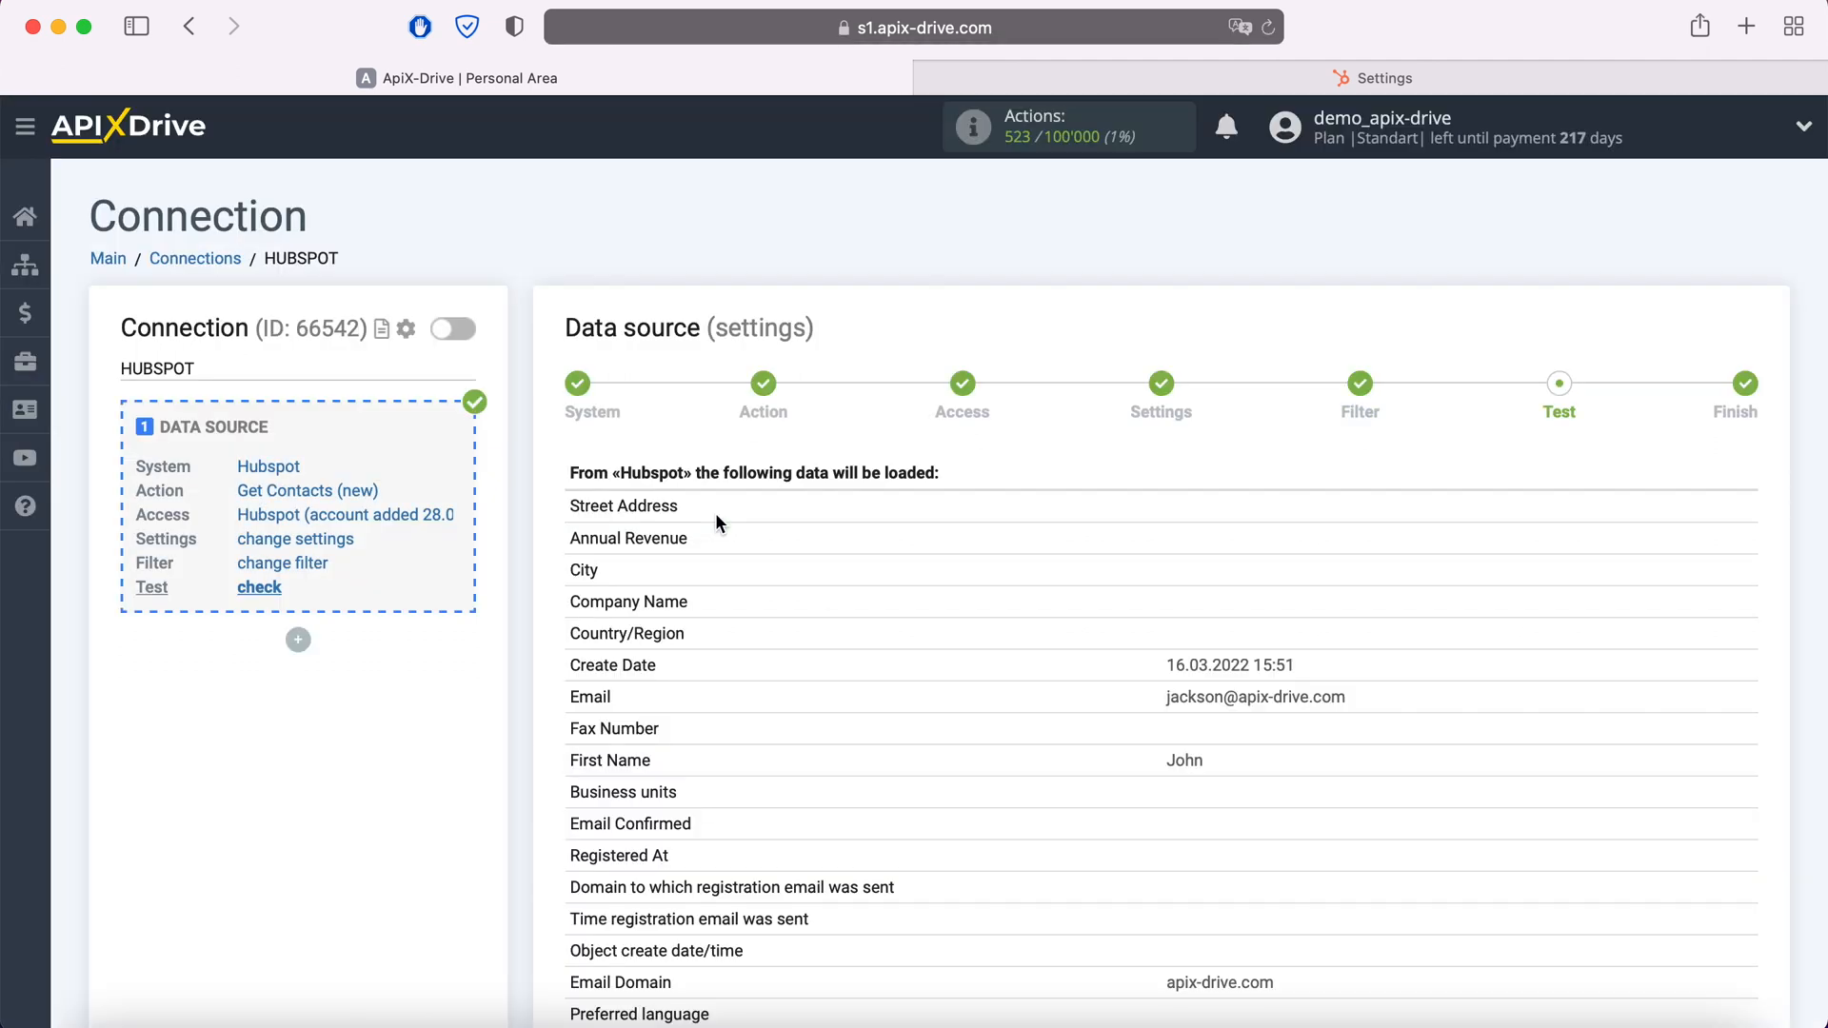
pyautogui.scroll(-10, 716, 522)
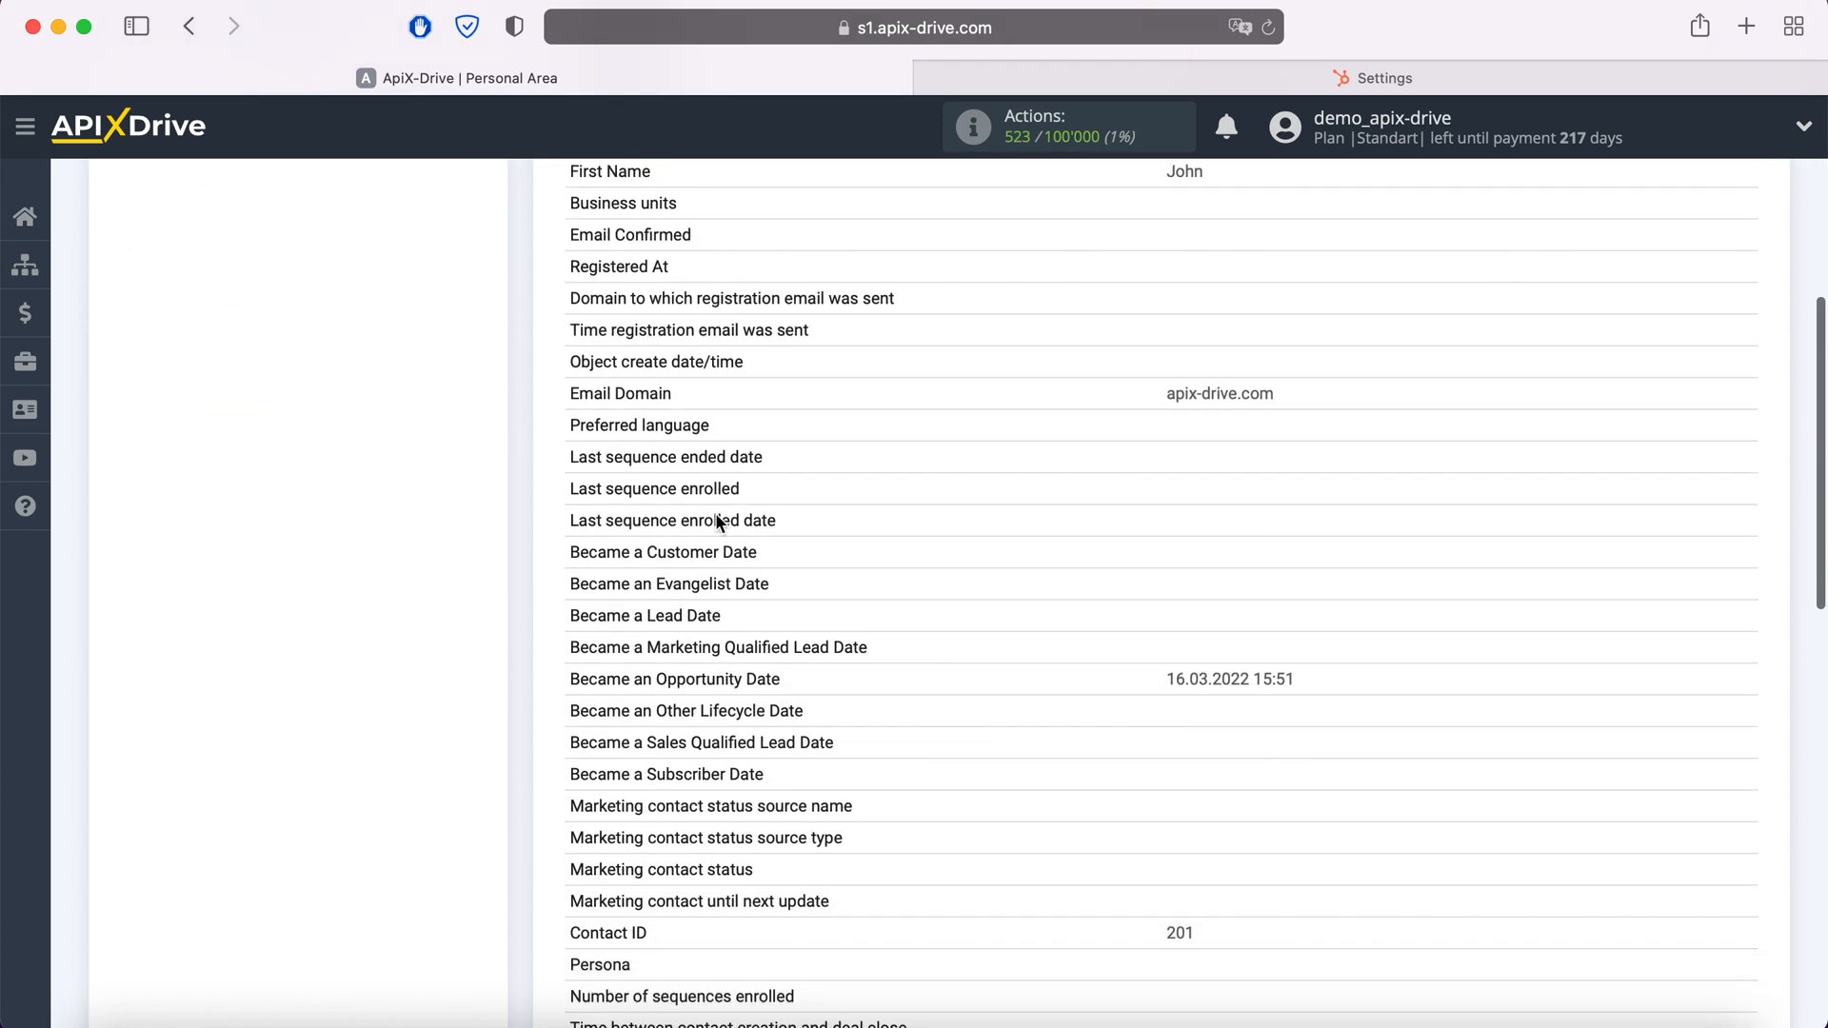
pyautogui.scroll(-6, 716, 522)
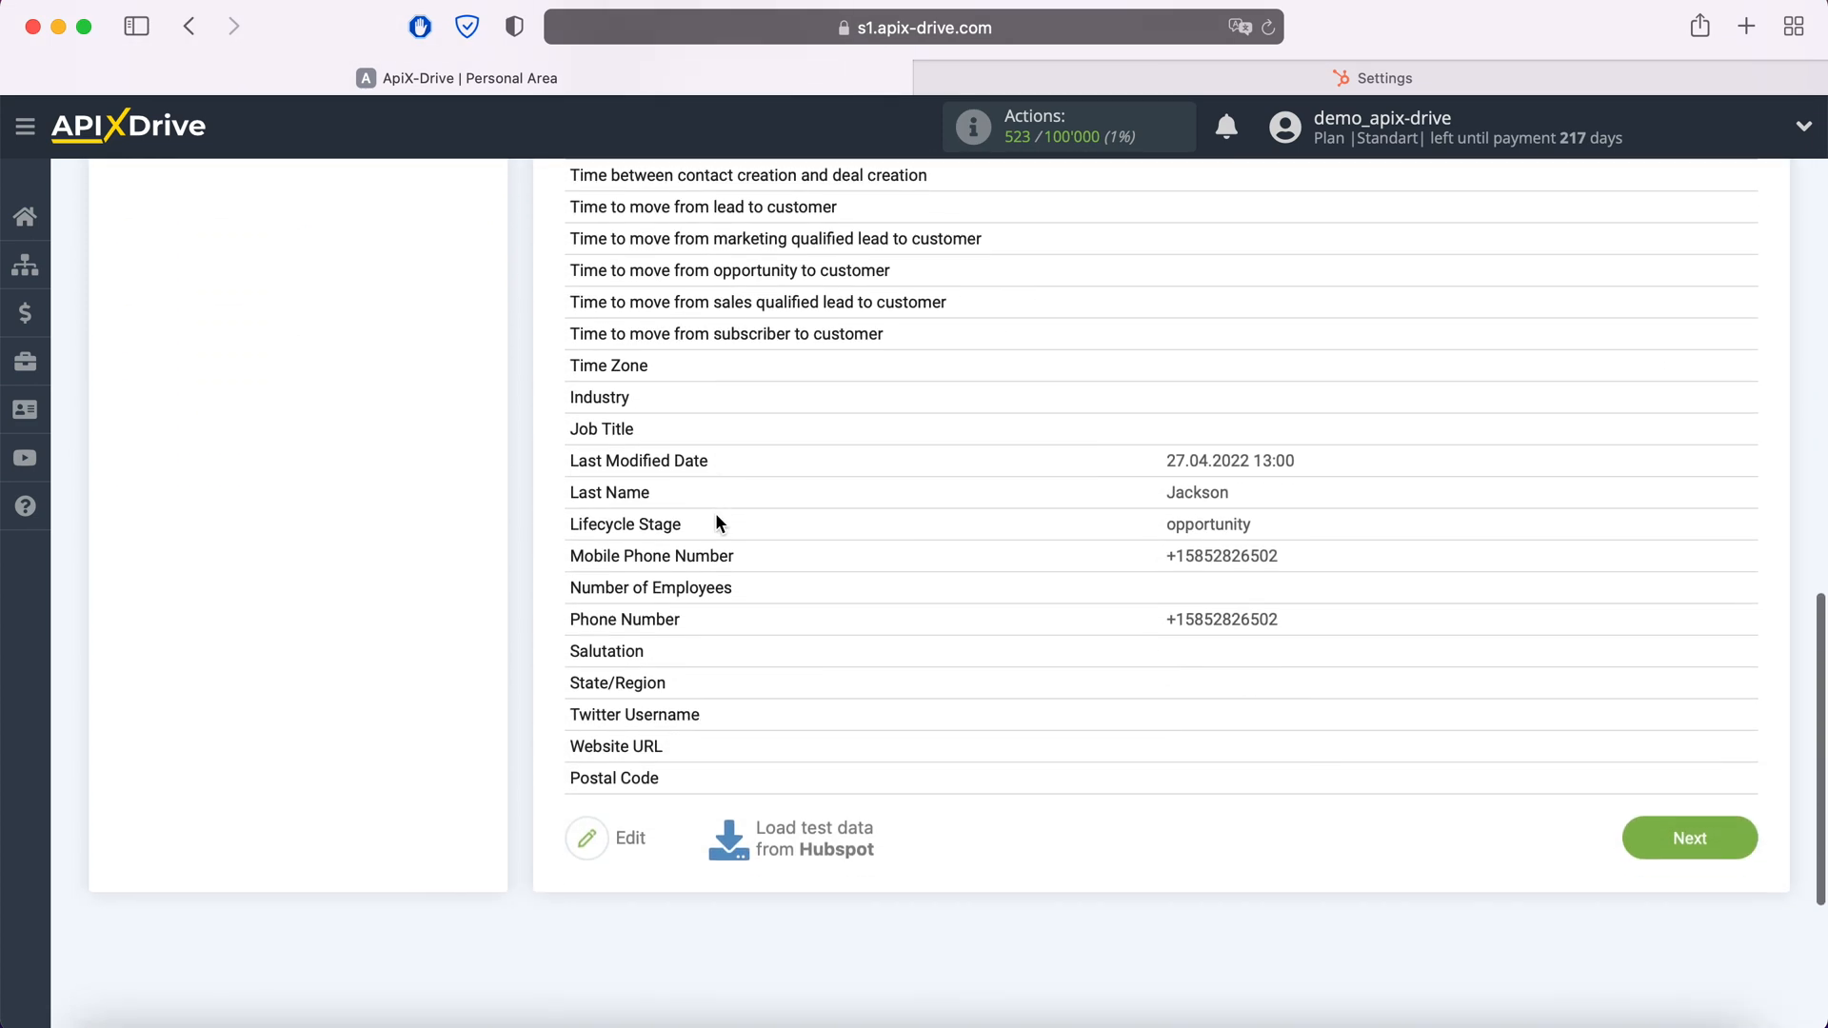
pyautogui.click(1733, 821)
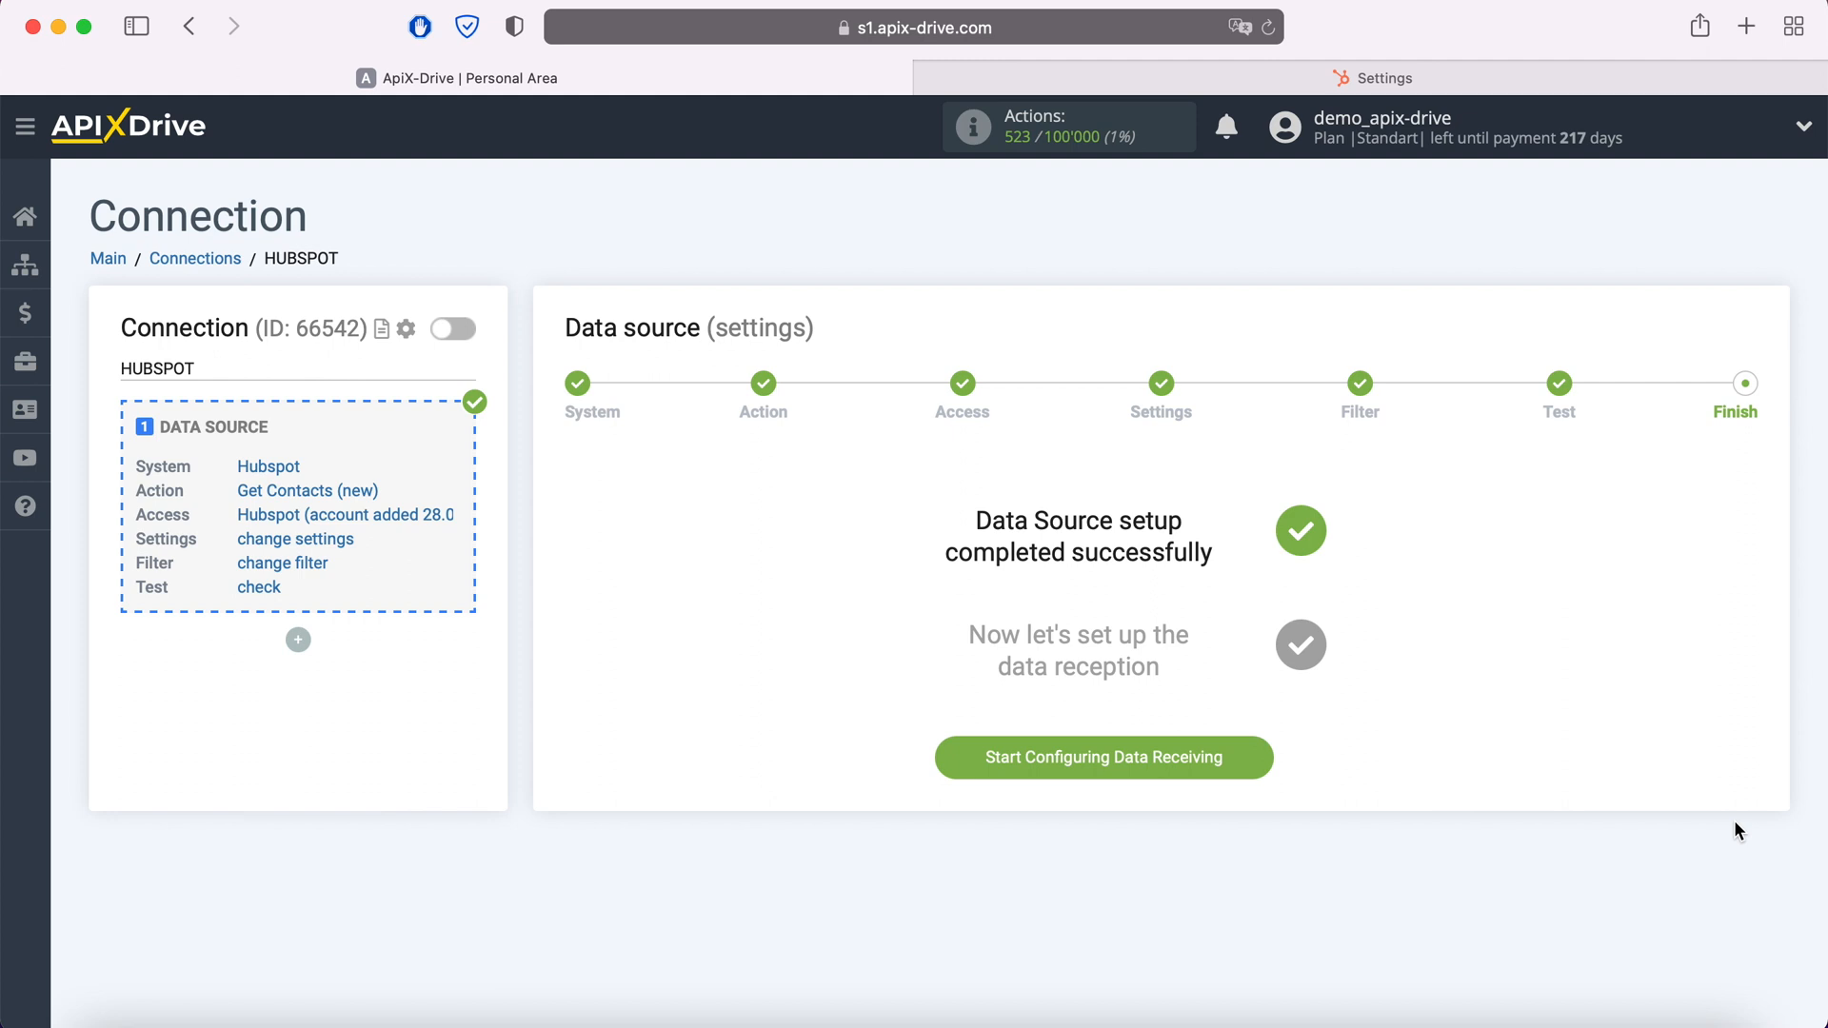
# Step: Start configuring data receiving and choose Telegram as the data destination system
pyautogui.click(1254, 760)
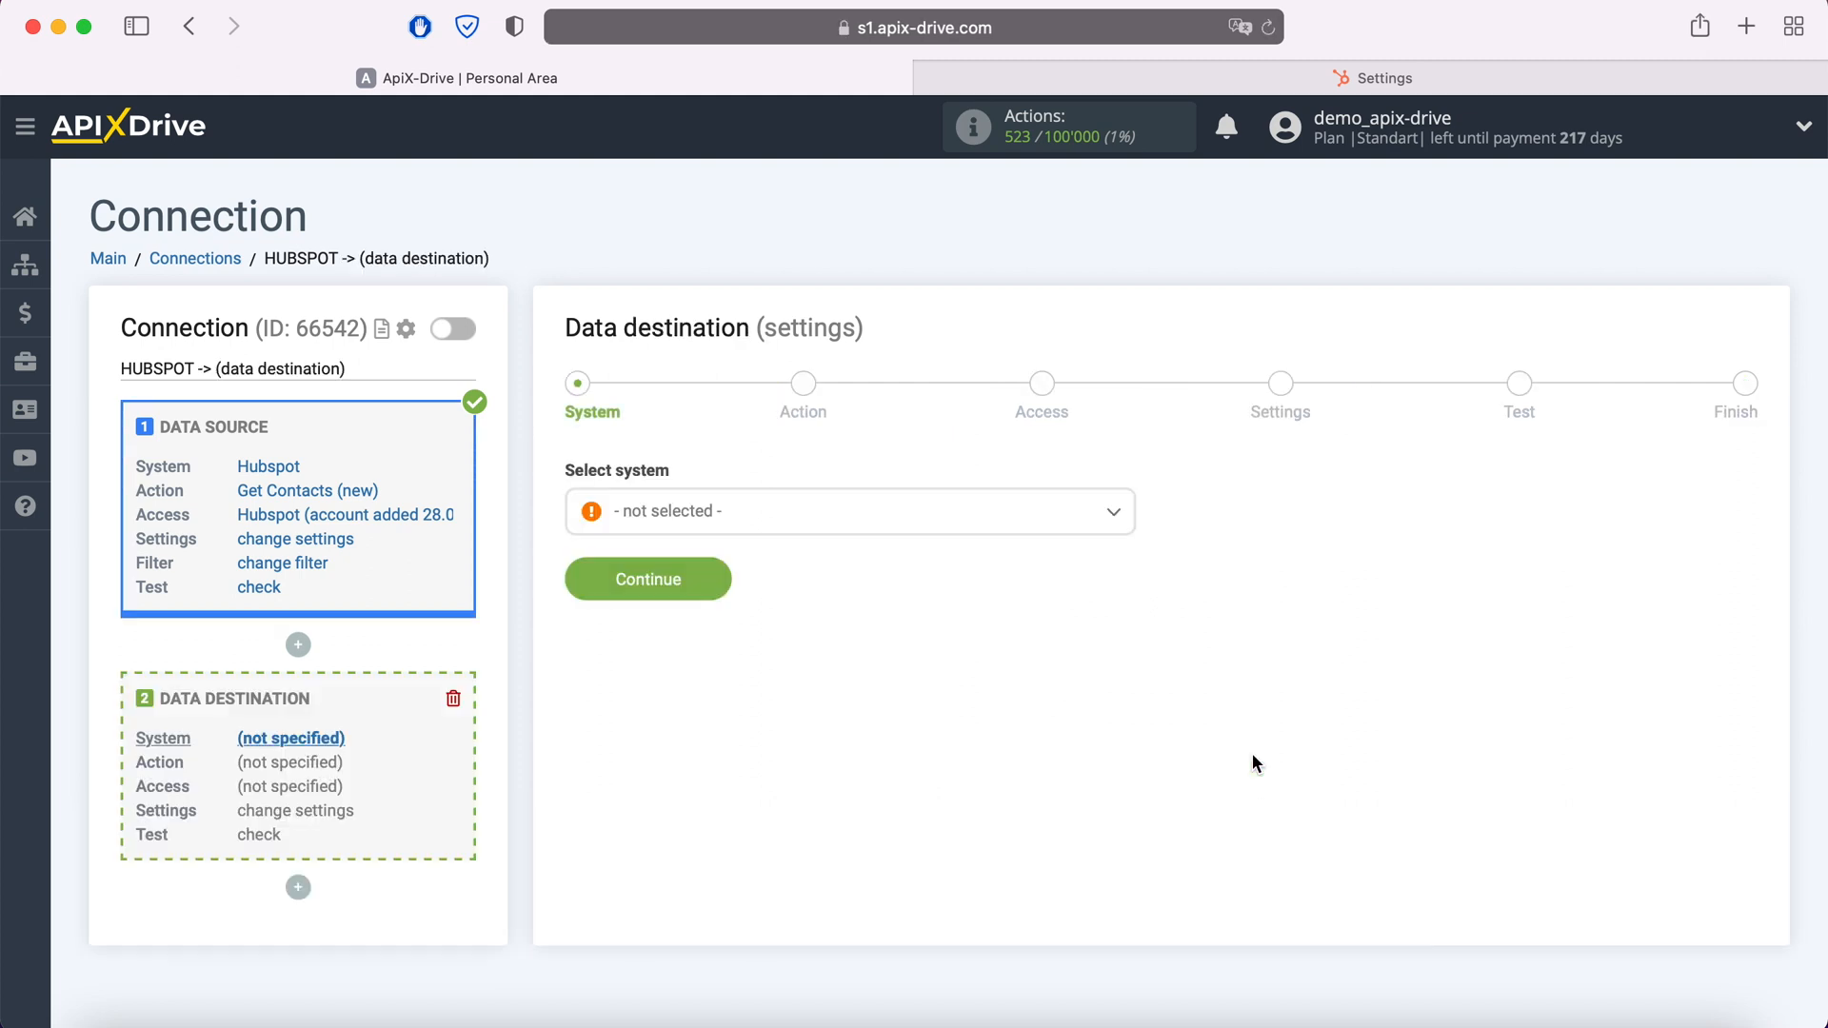
pyautogui.click(987, 523)
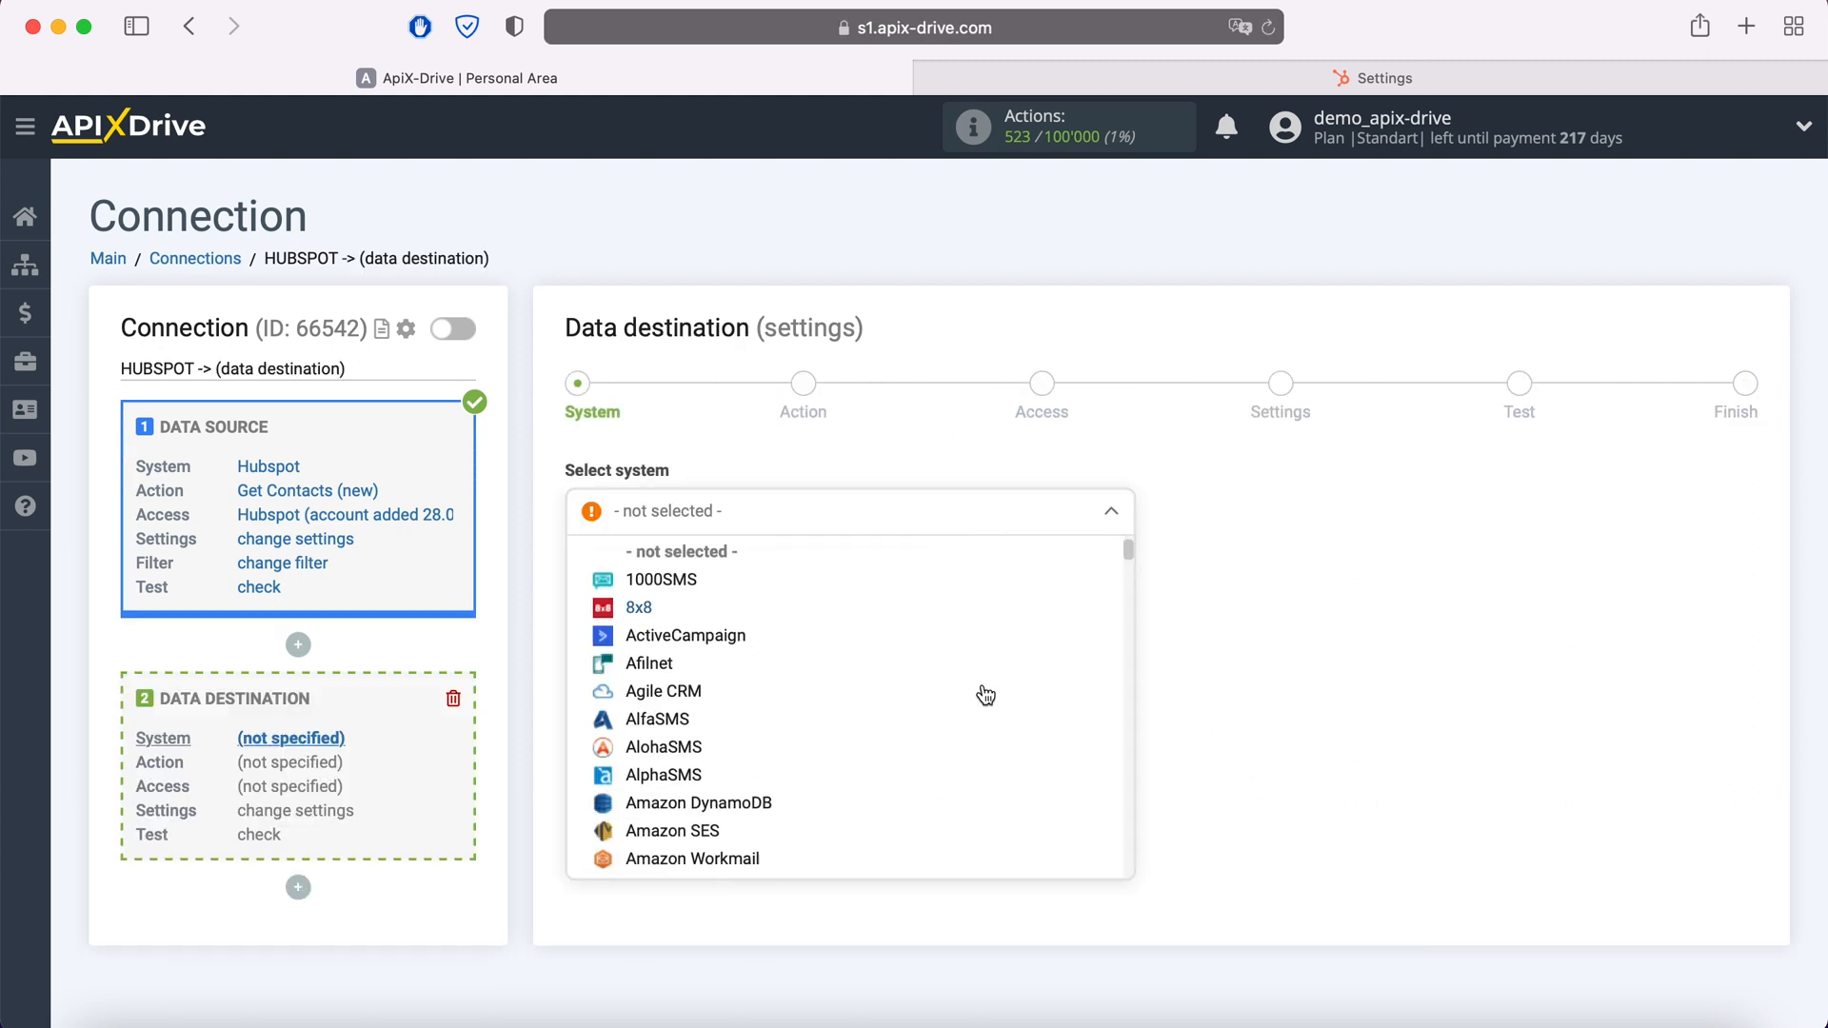
pyautogui.scroll(-20, 986, 695)
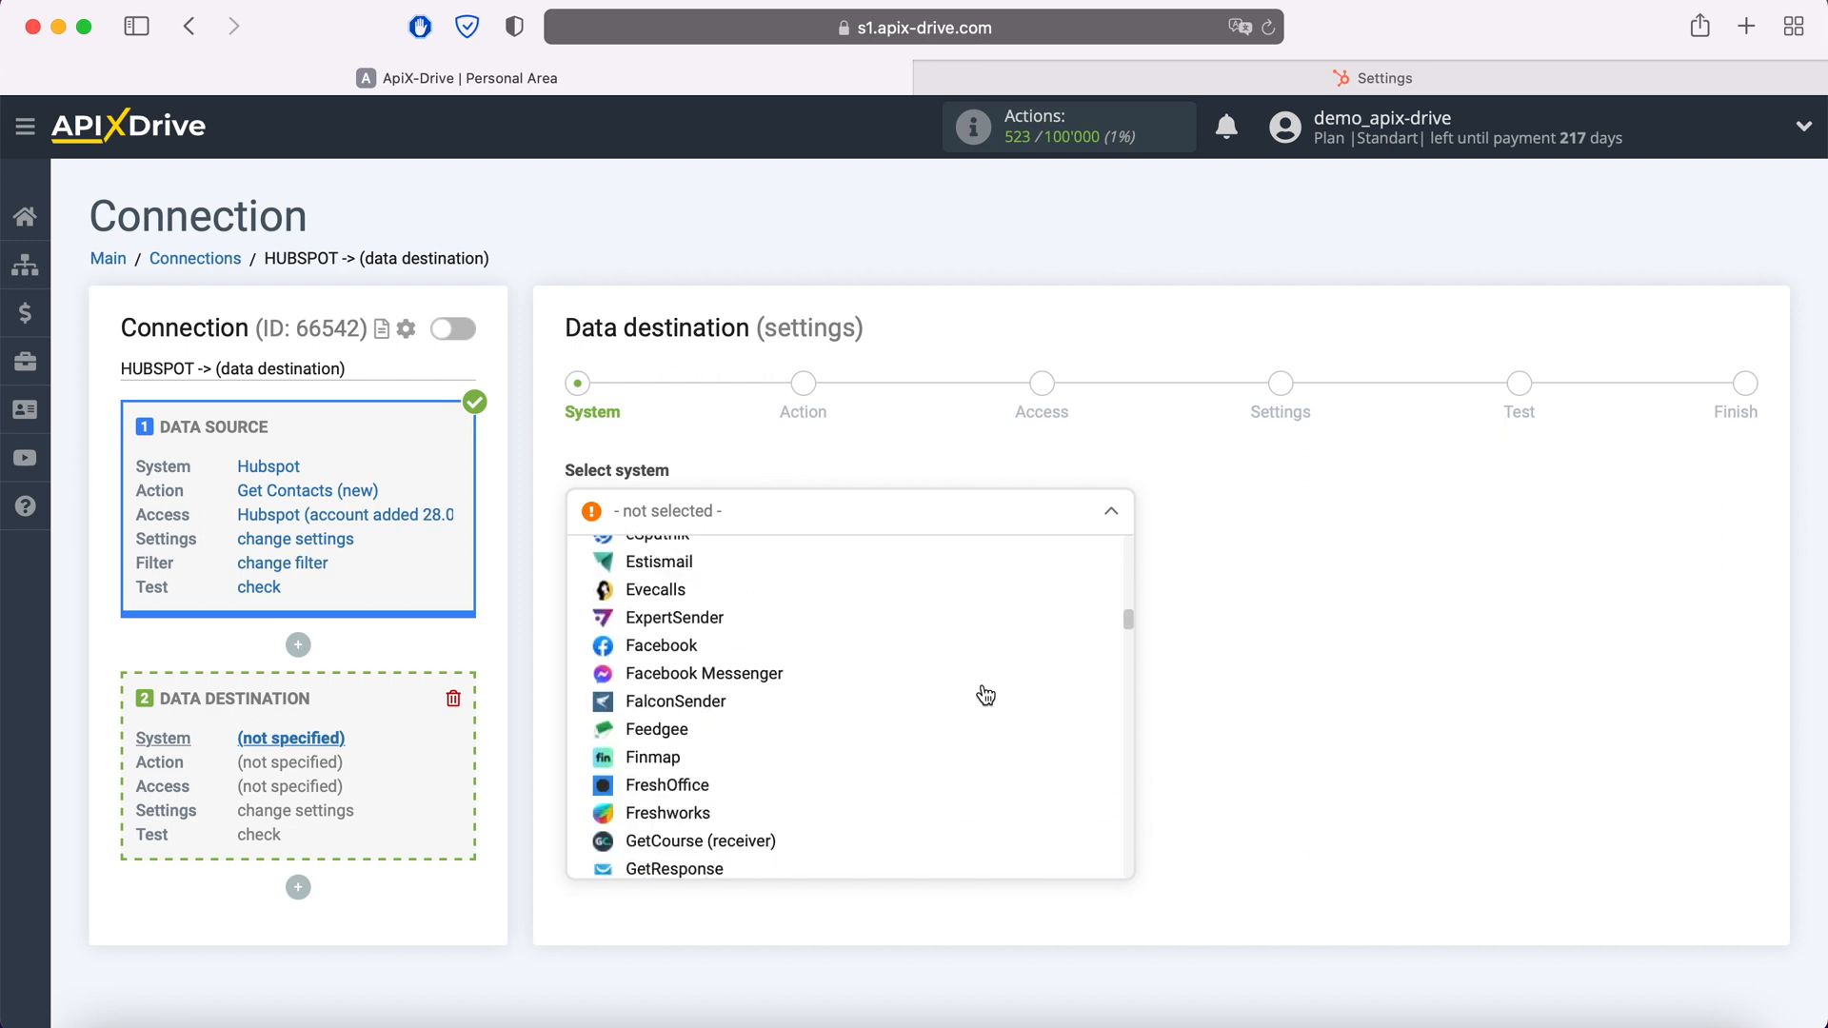
pyautogui.scroll(-20, 986, 695)
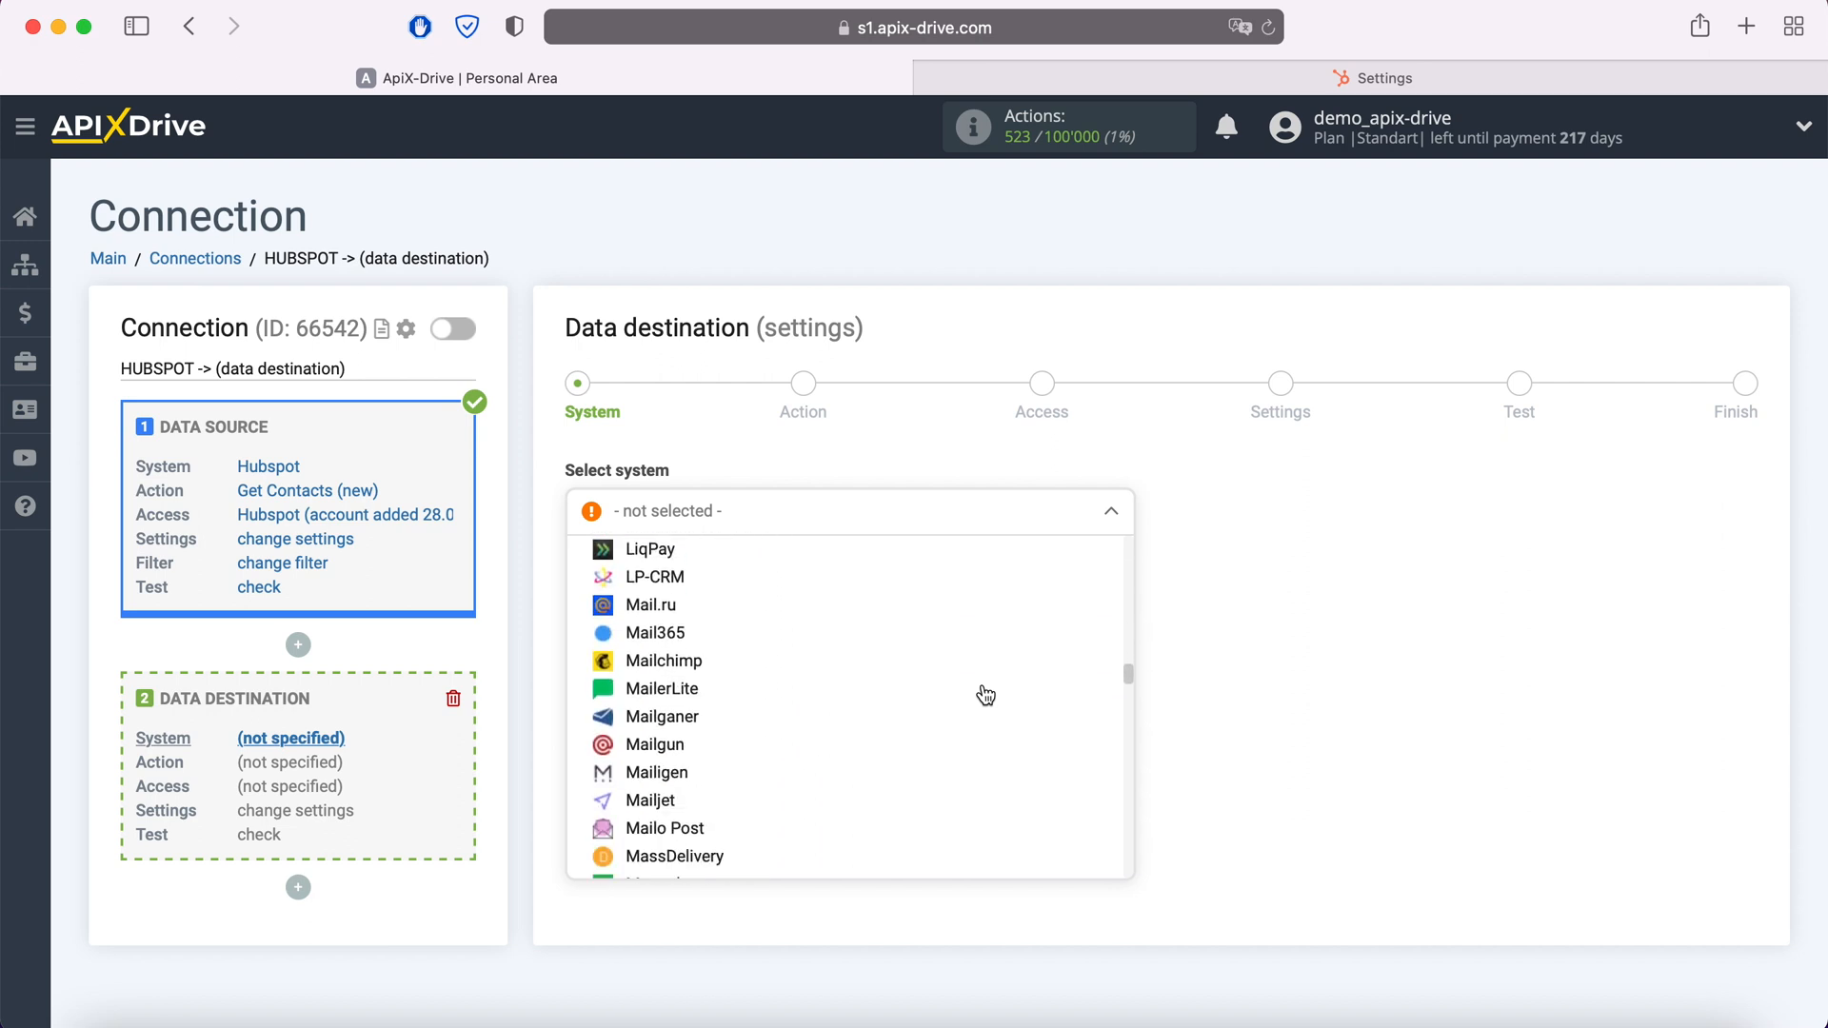
pyautogui.scroll(-20, 986, 695)
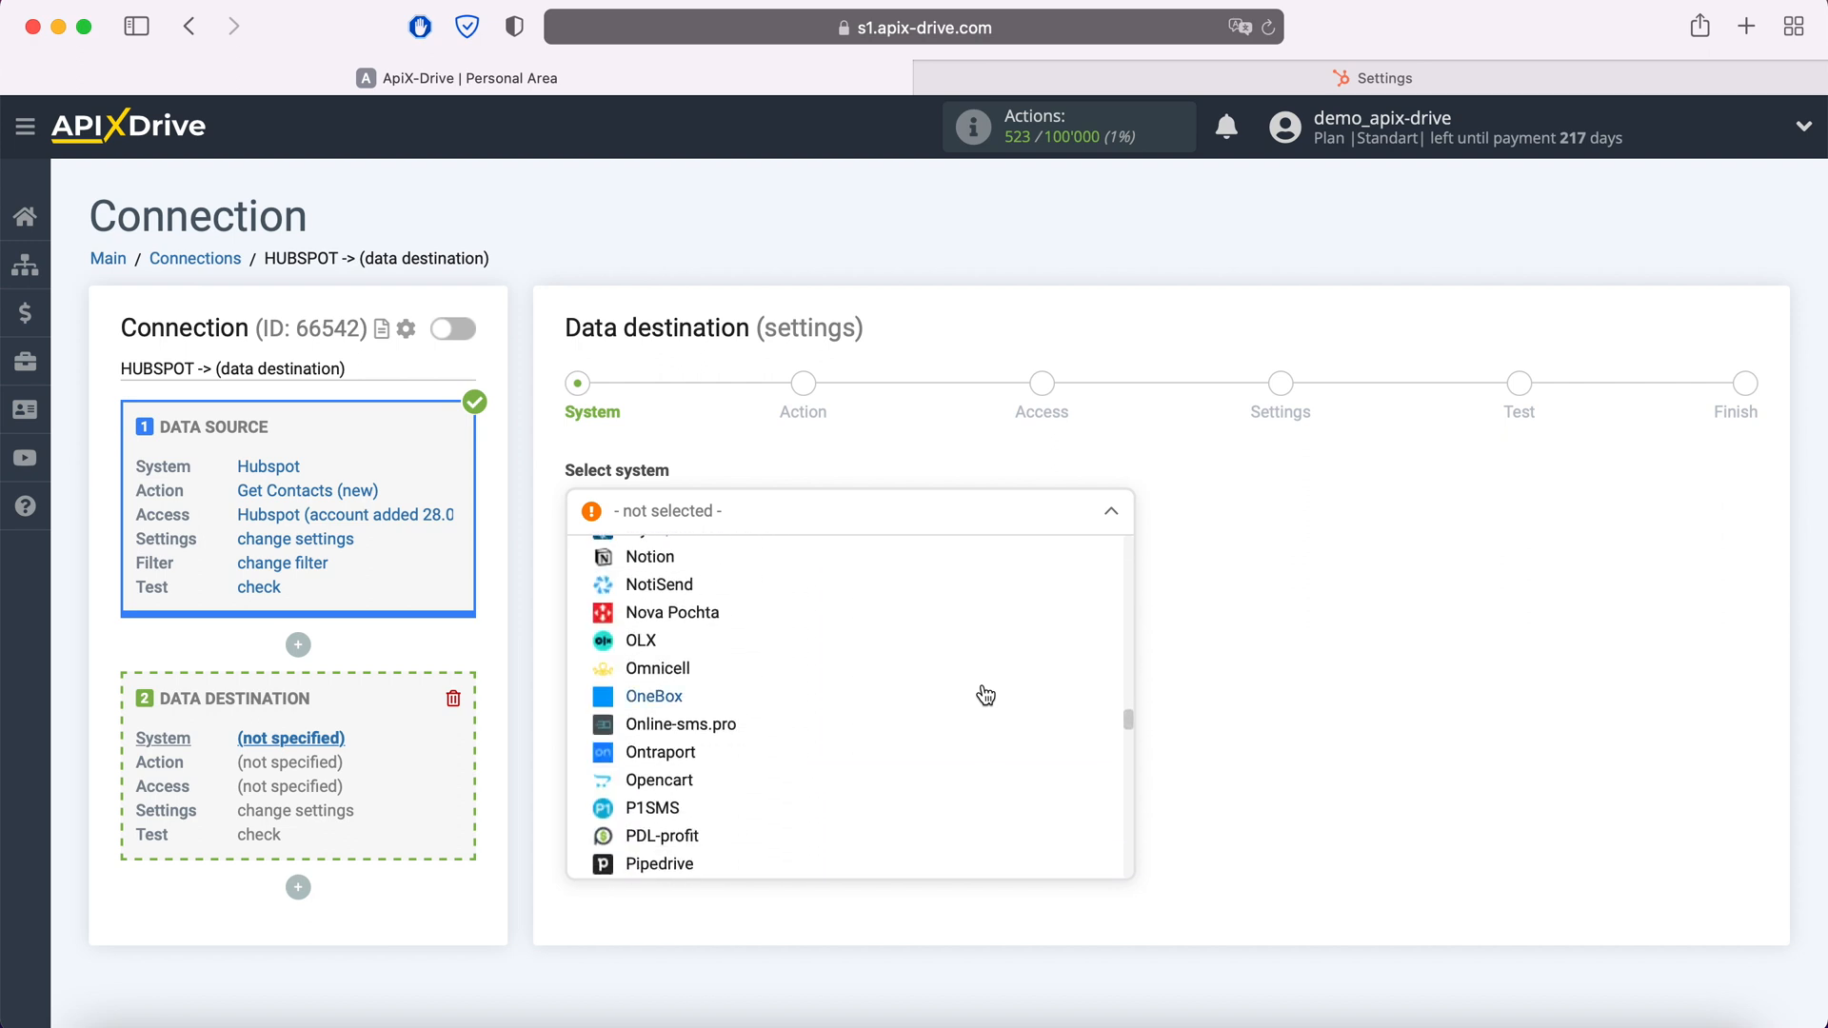
pyautogui.scroll(-20, 986, 695)
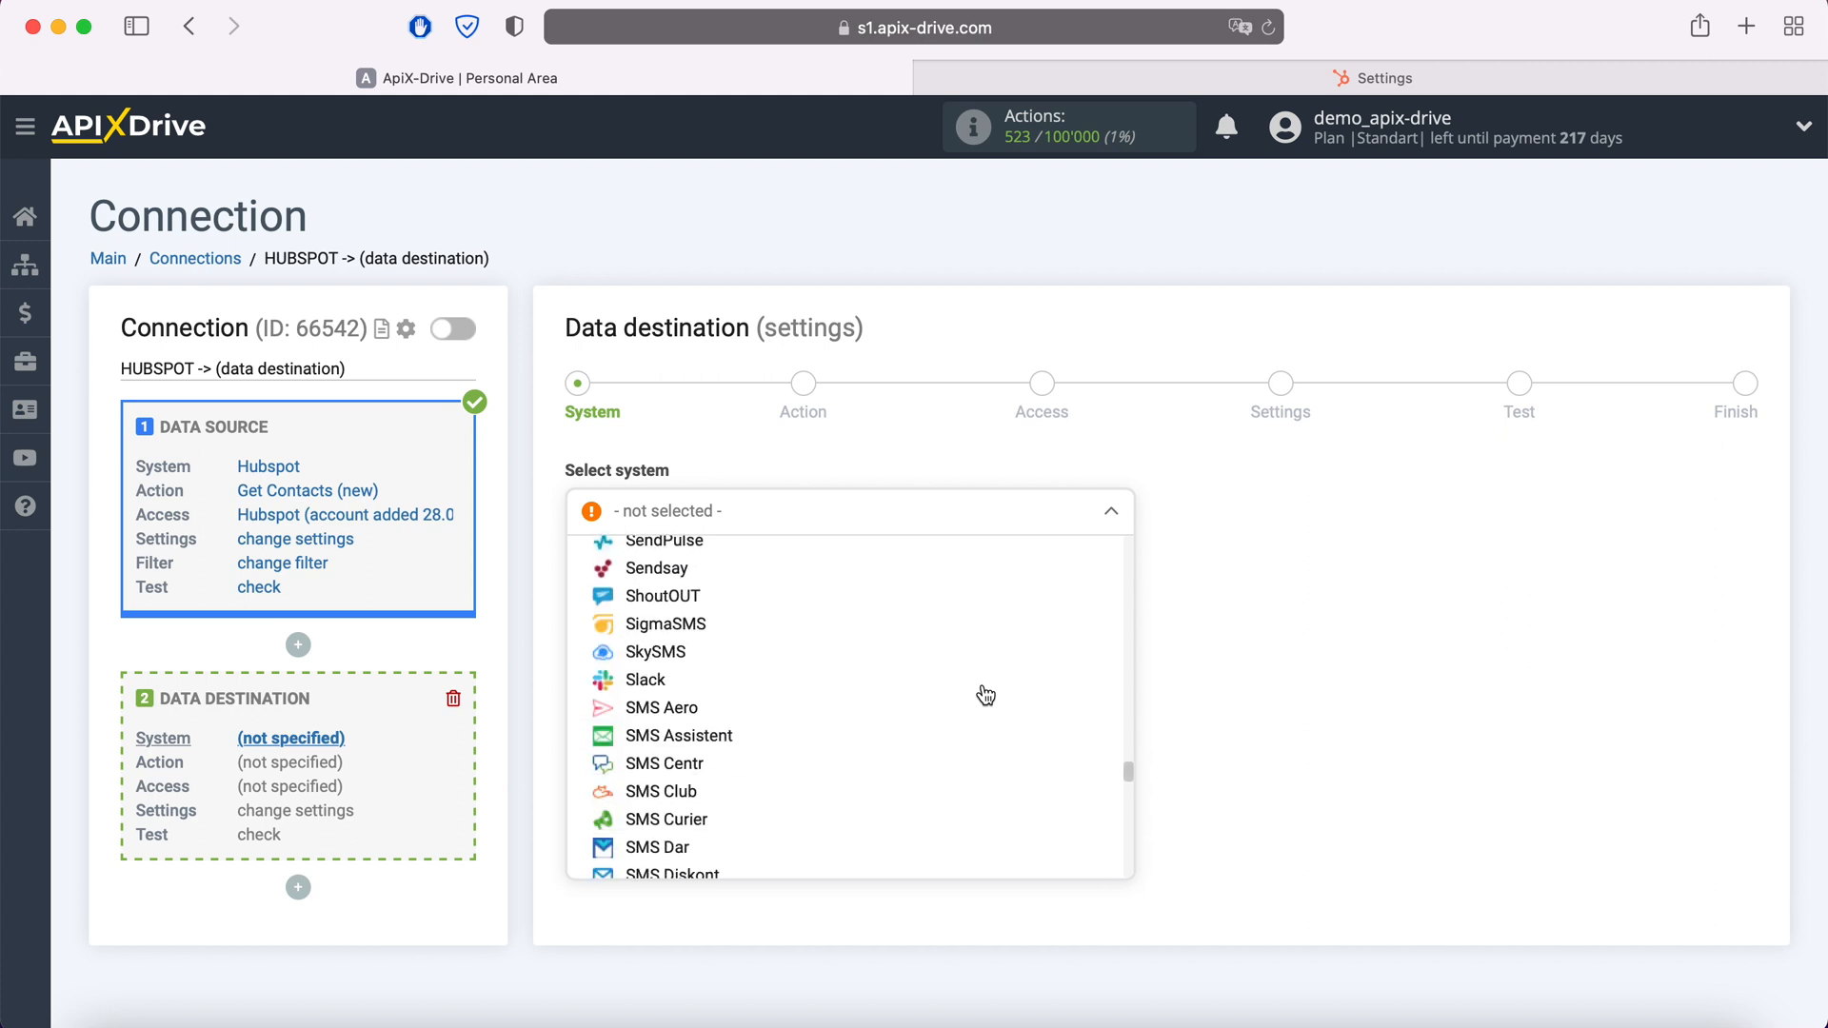
pyautogui.scroll(-20, 986, 695)
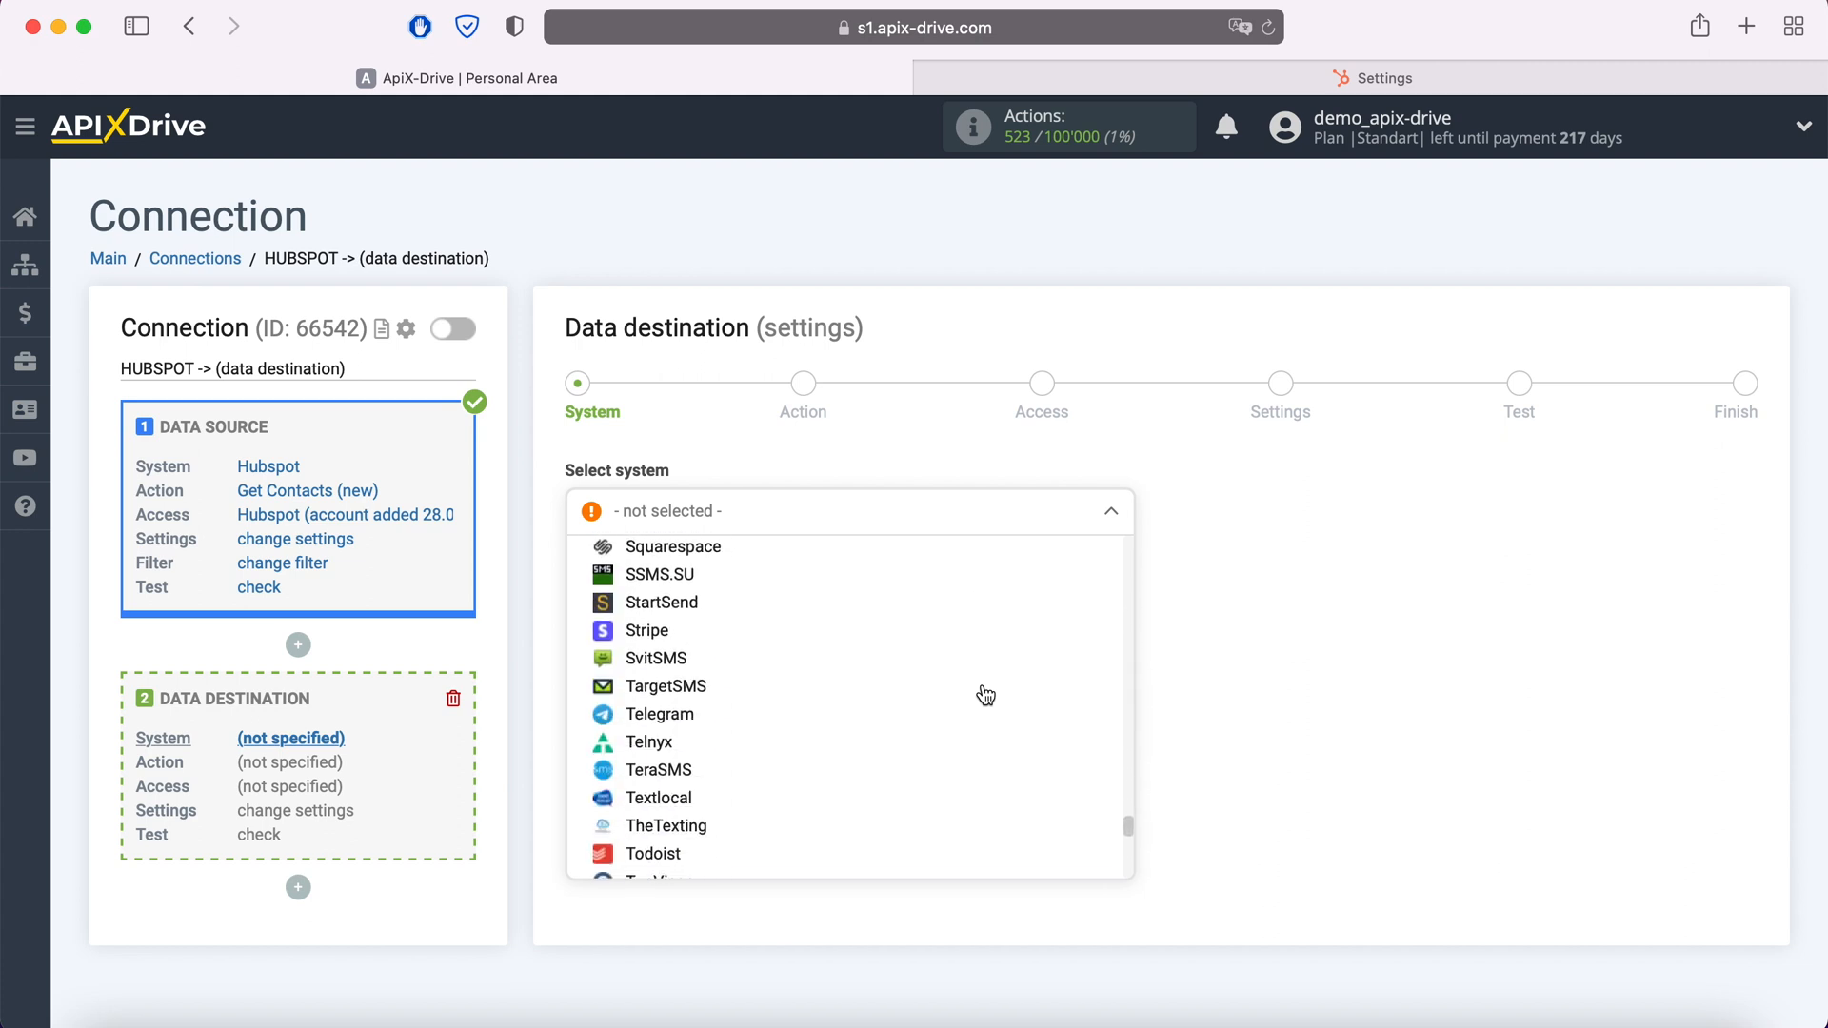
pyautogui.scroll(-2, 986, 695)
pyautogui.click(711, 633)
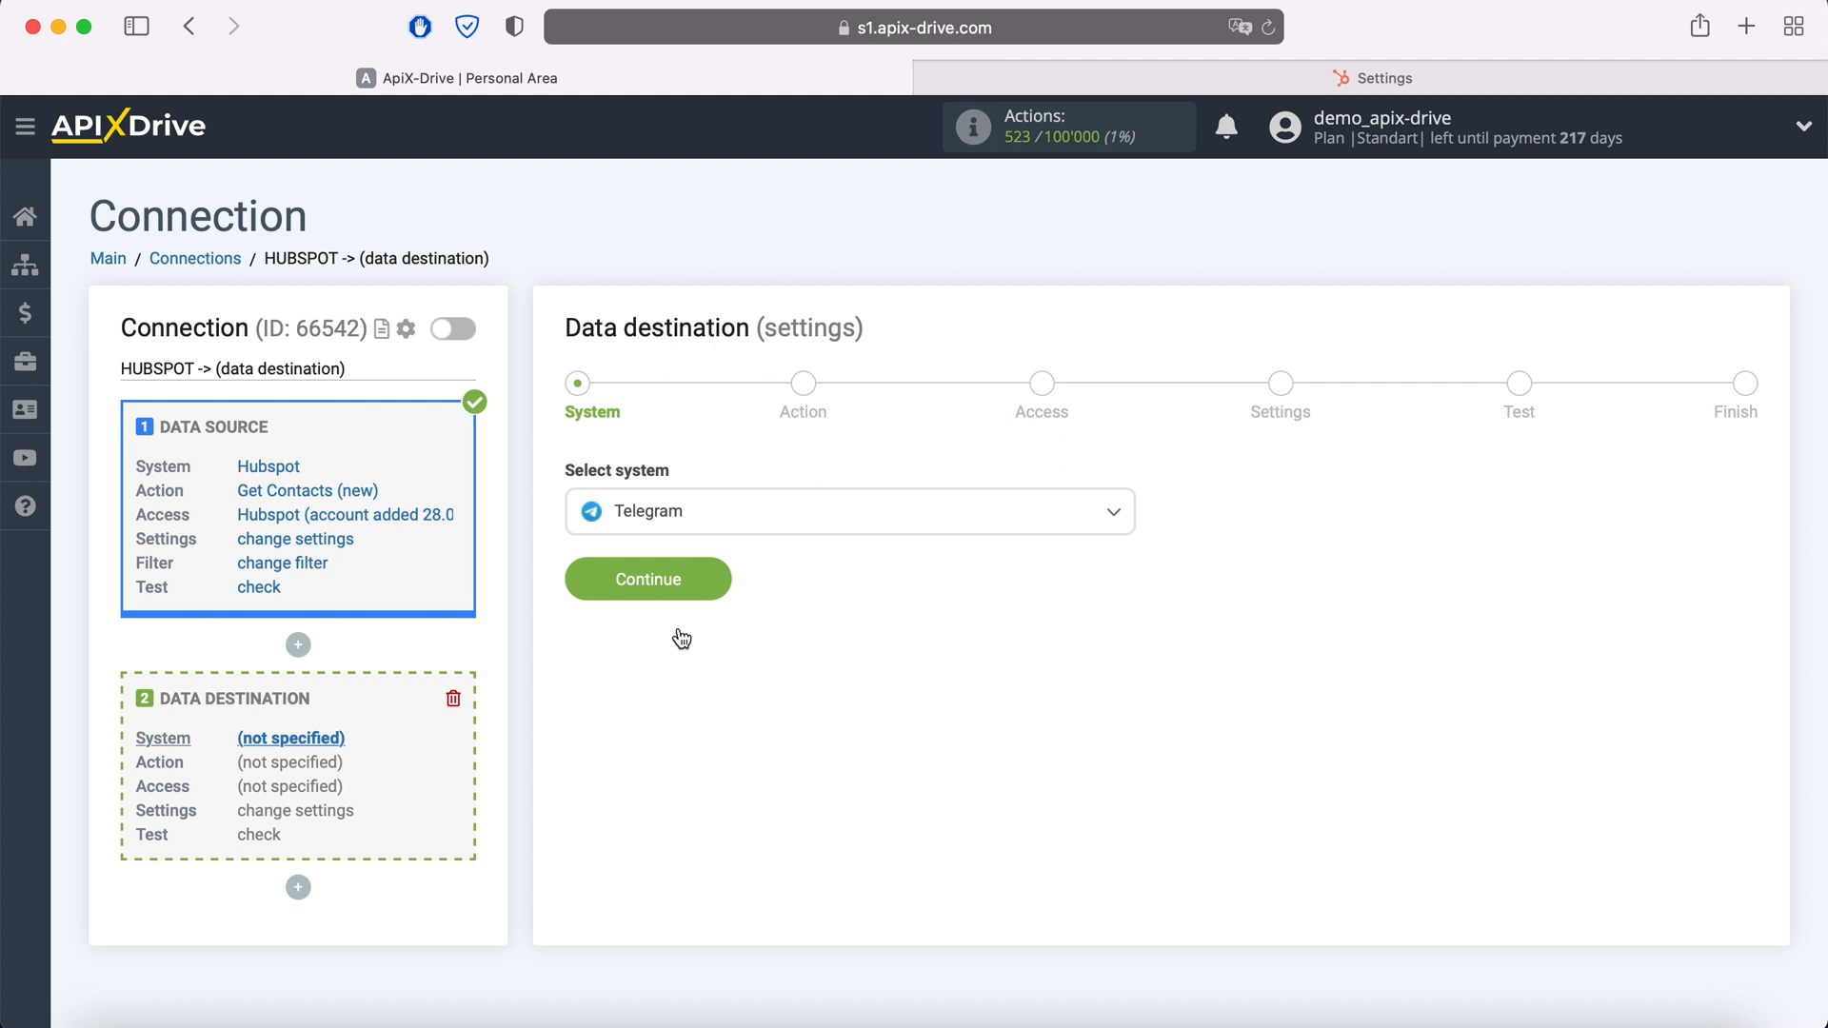
pyautogui.click(710, 582)
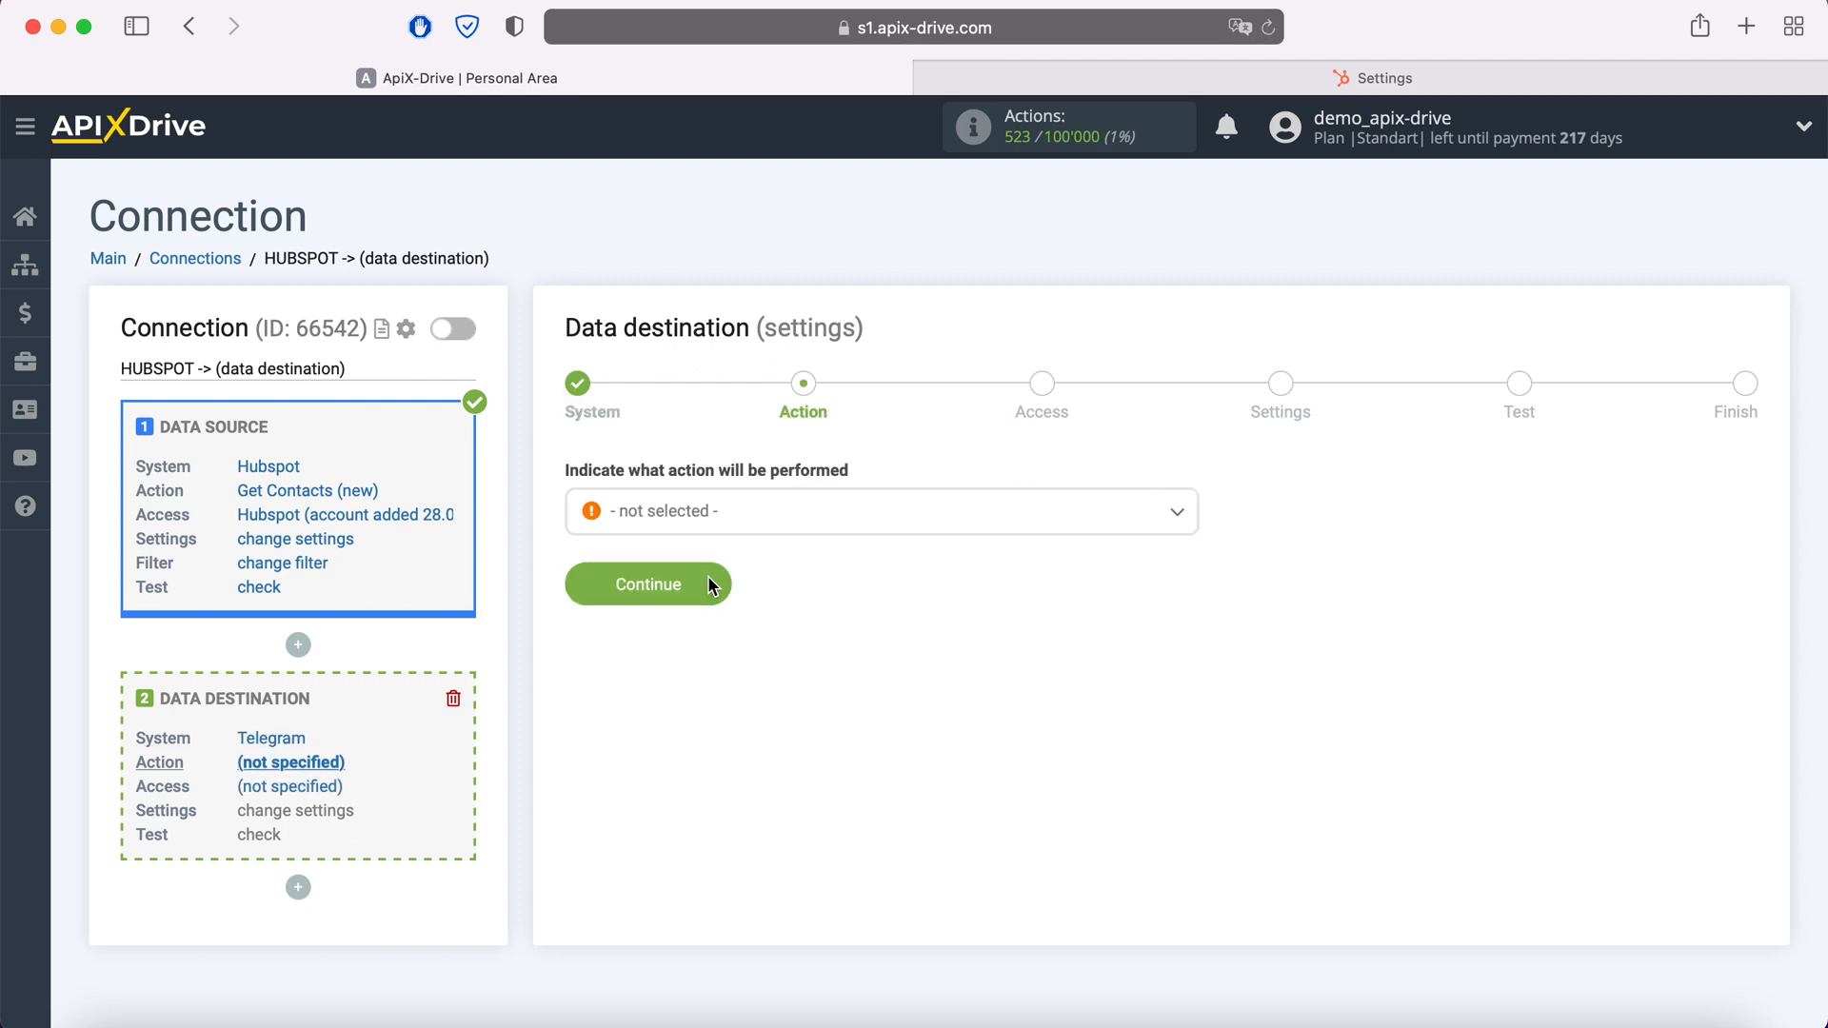
# Step: Set the Telegram destination action to Send Message and proceed to the access stage
pyautogui.click(746, 518)
pyautogui.click(728, 638)
pyautogui.click(714, 584)
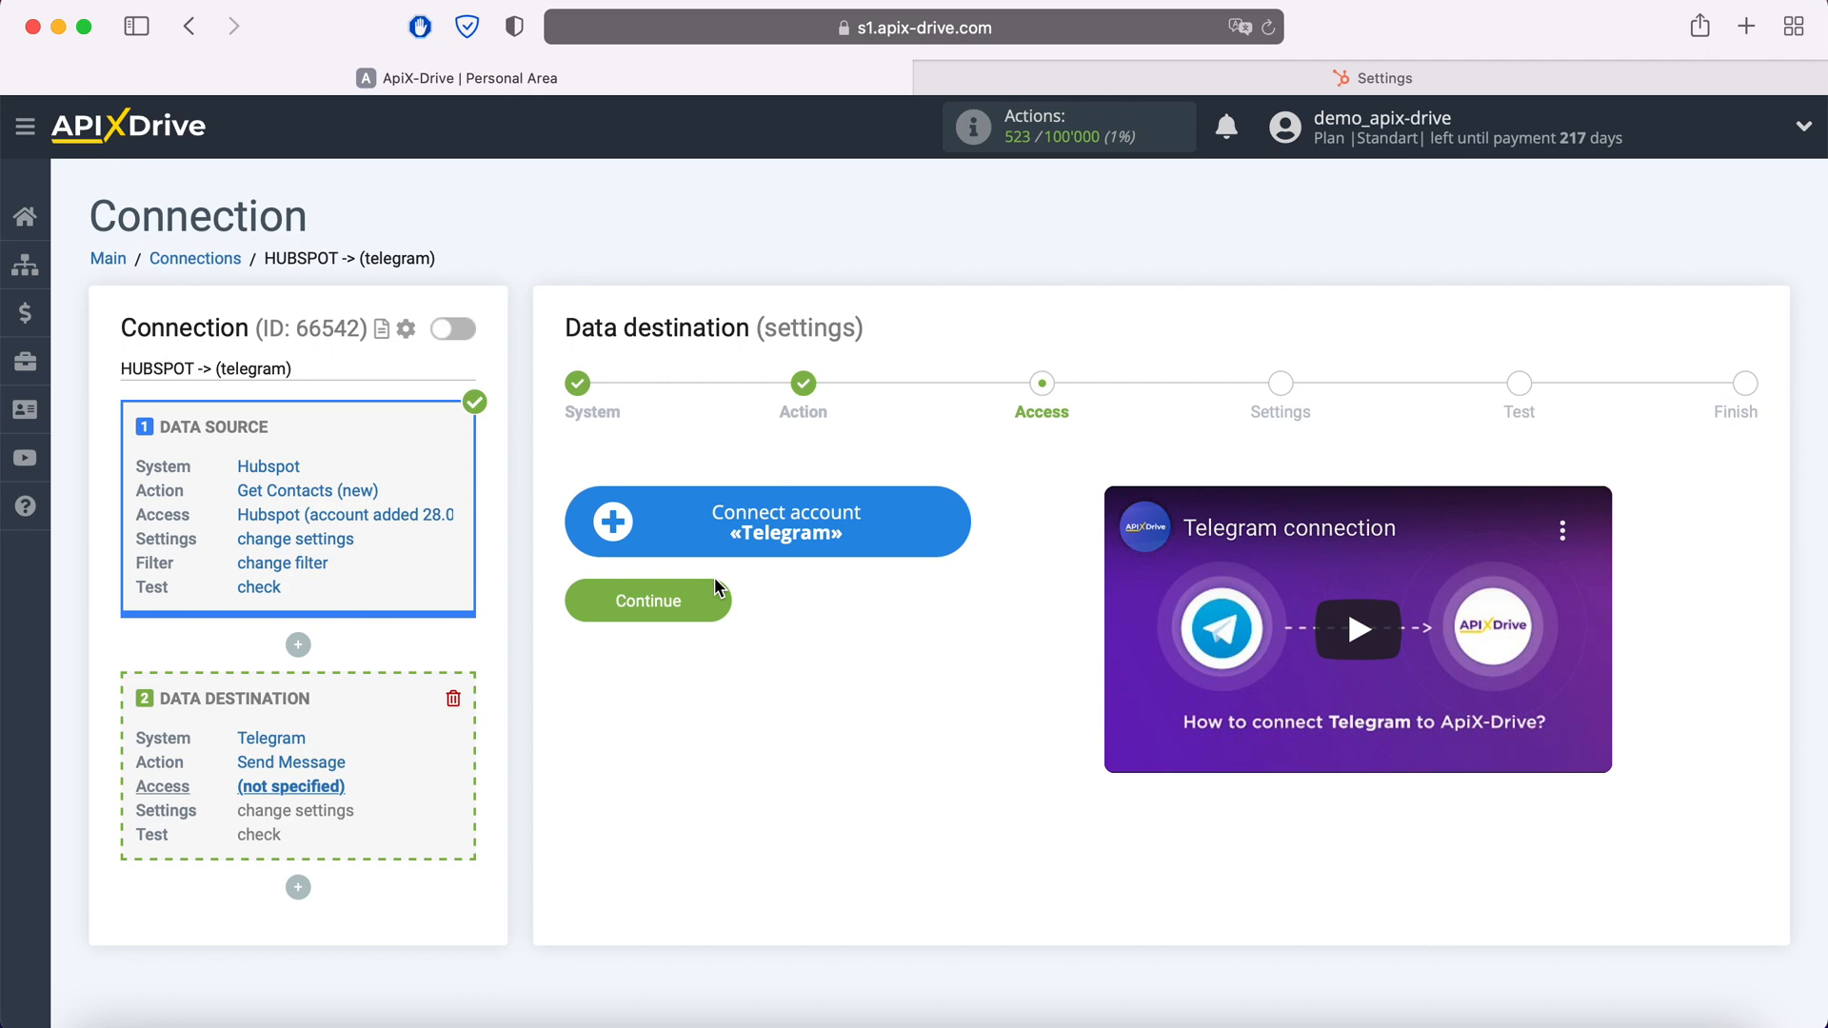
# Step: Add a Telegram account to the data destination and save it under the suggested name
pyautogui.click(955, 524)
pyautogui.moveTo(1042, 485); pyautogui.dragTo(650, 480)
pyautogui.click(647, 483)
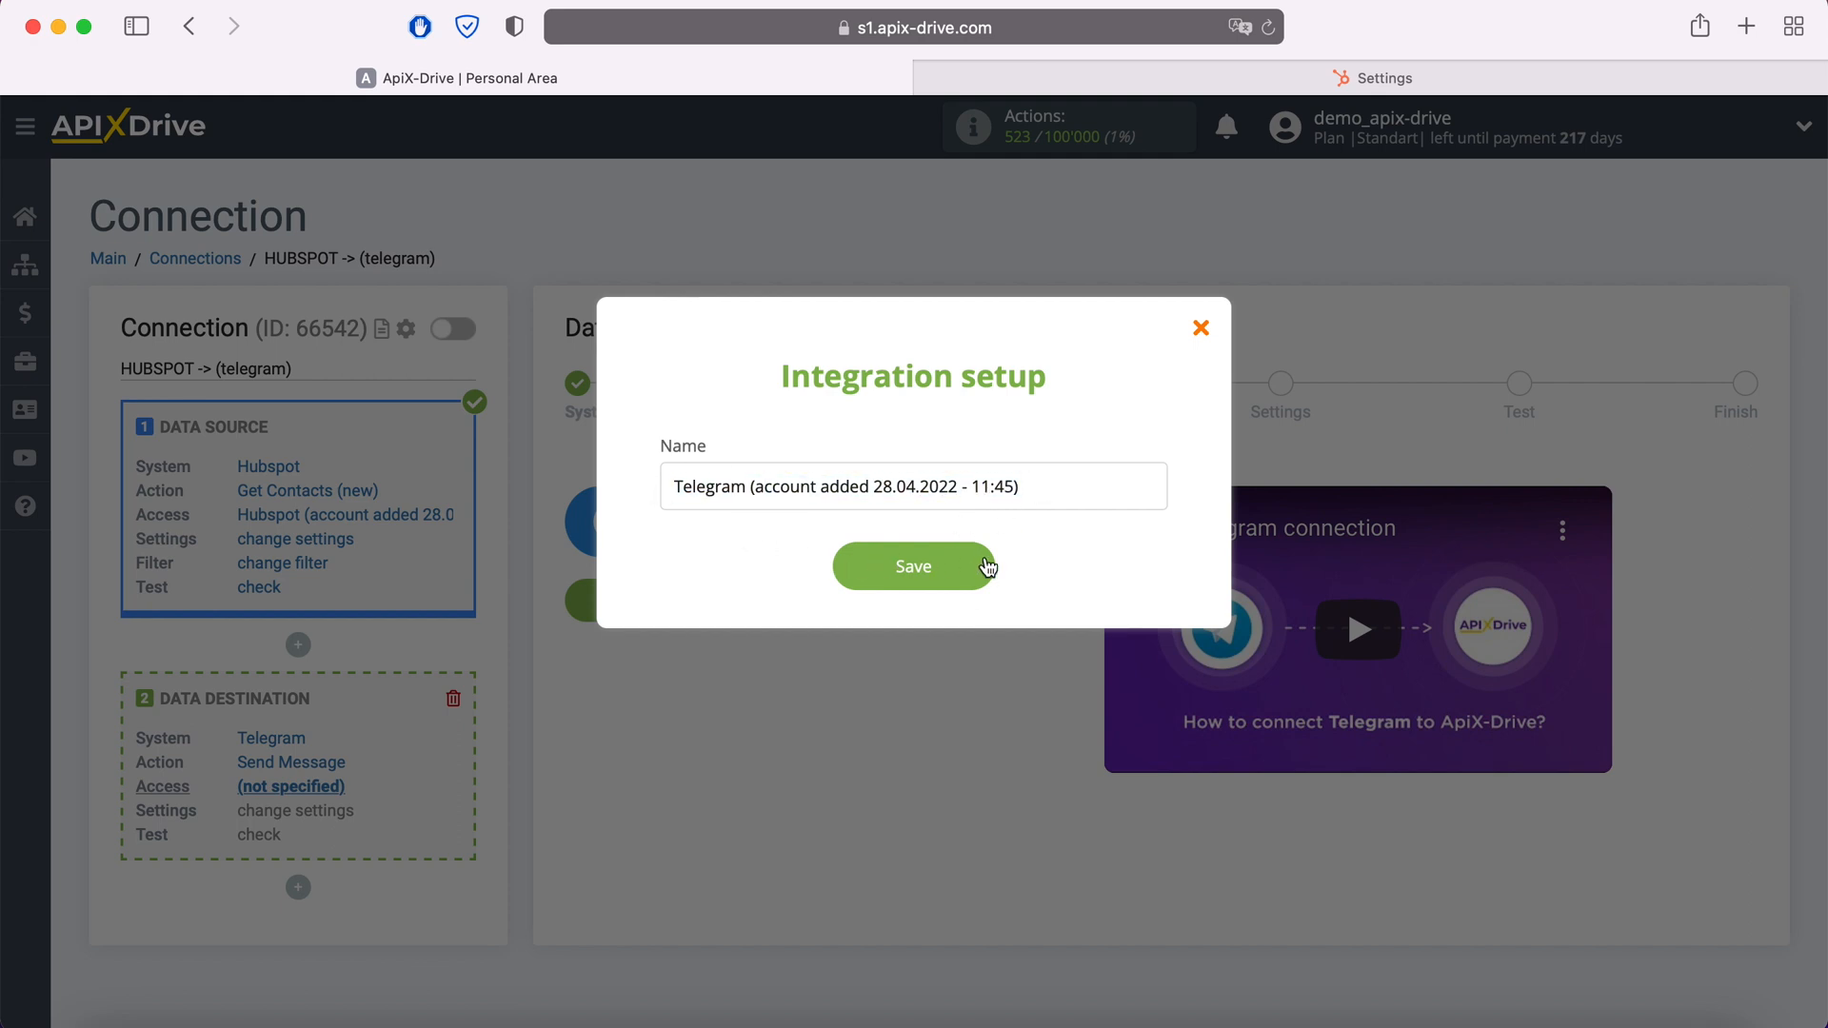
pyautogui.click(986, 568)
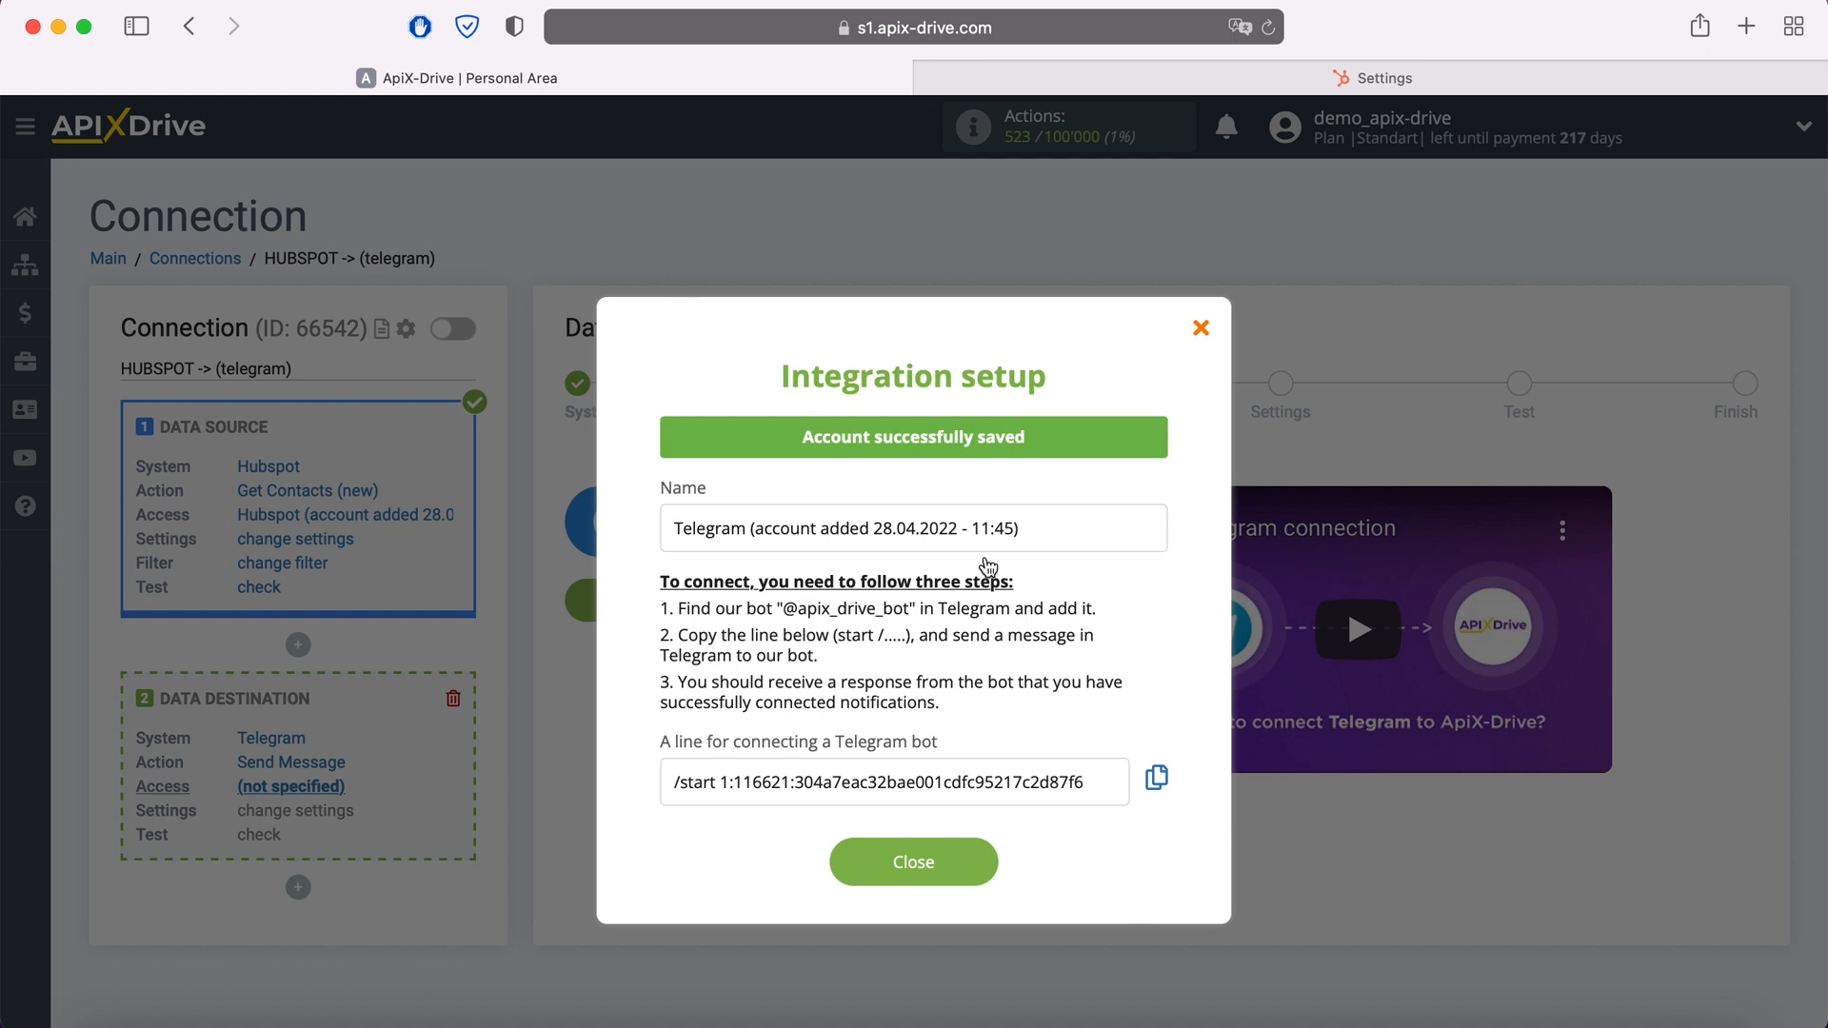
pyautogui.moveTo(782, 610); pyautogui.dragTo(914, 609)
pyautogui.rightClick(880, 609)
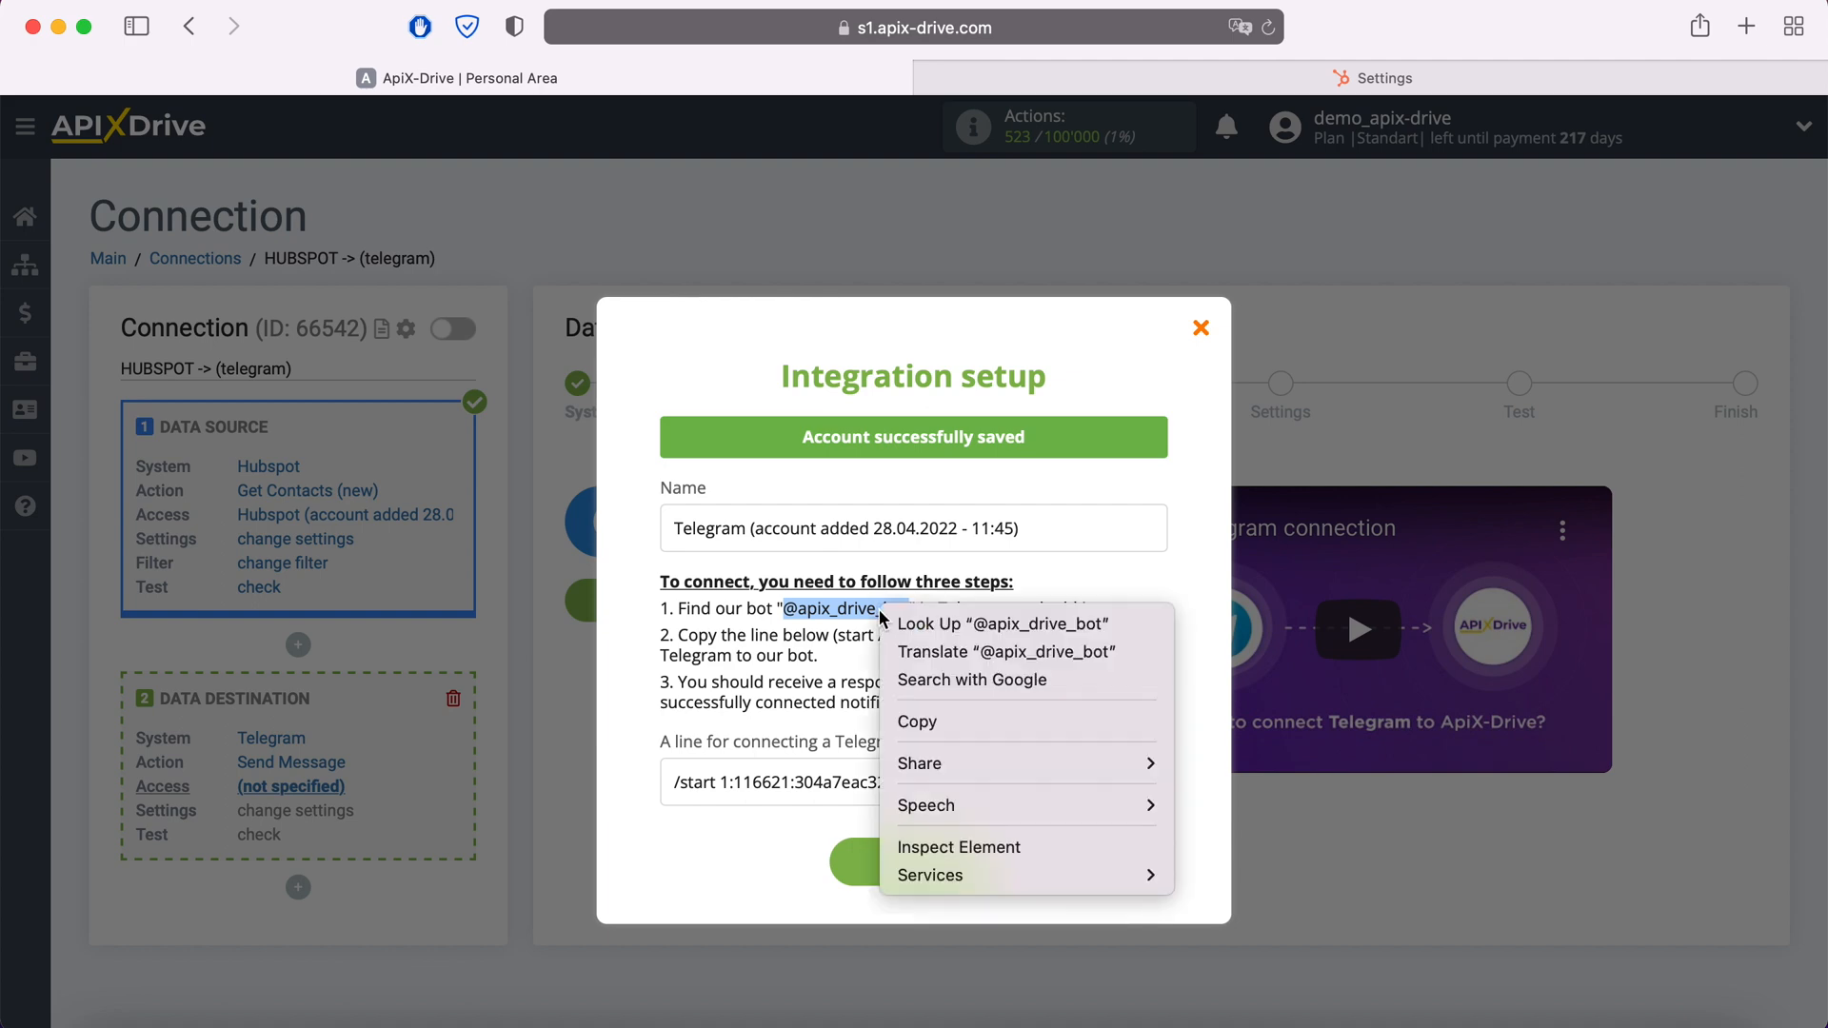
pyautogui.click(926, 722)
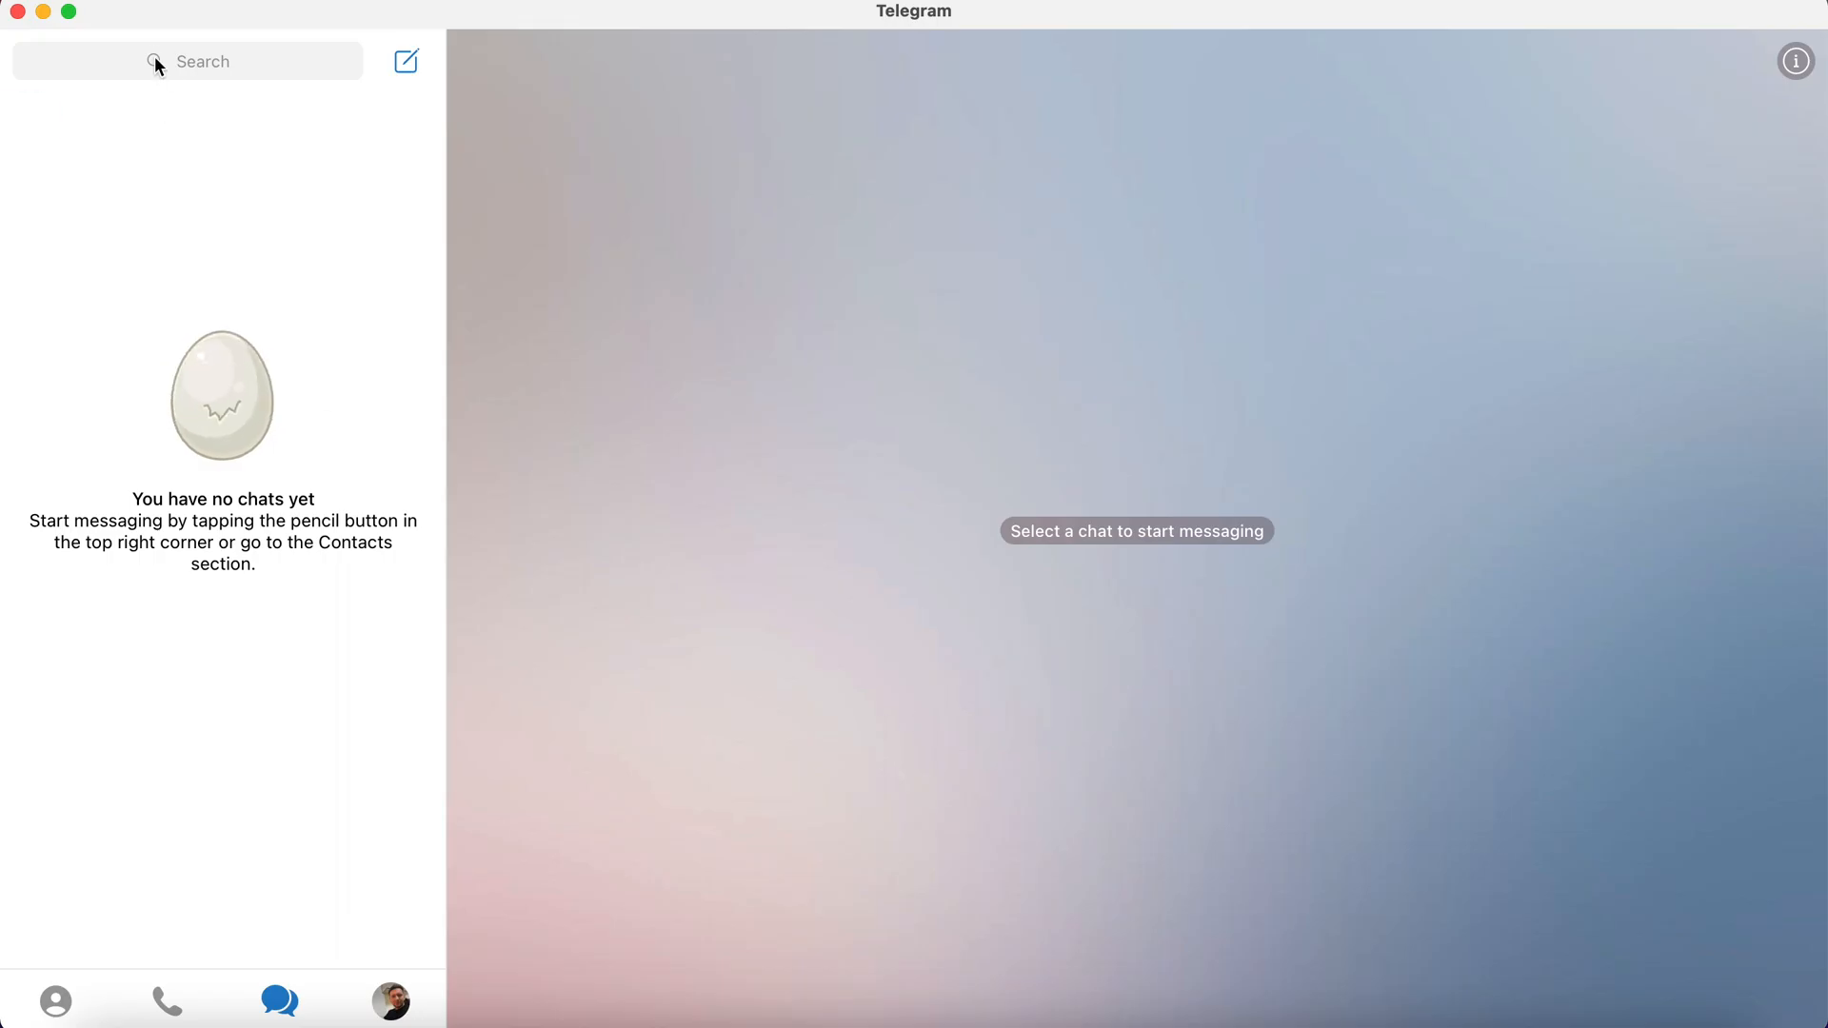
pyautogui.click(155, 59)
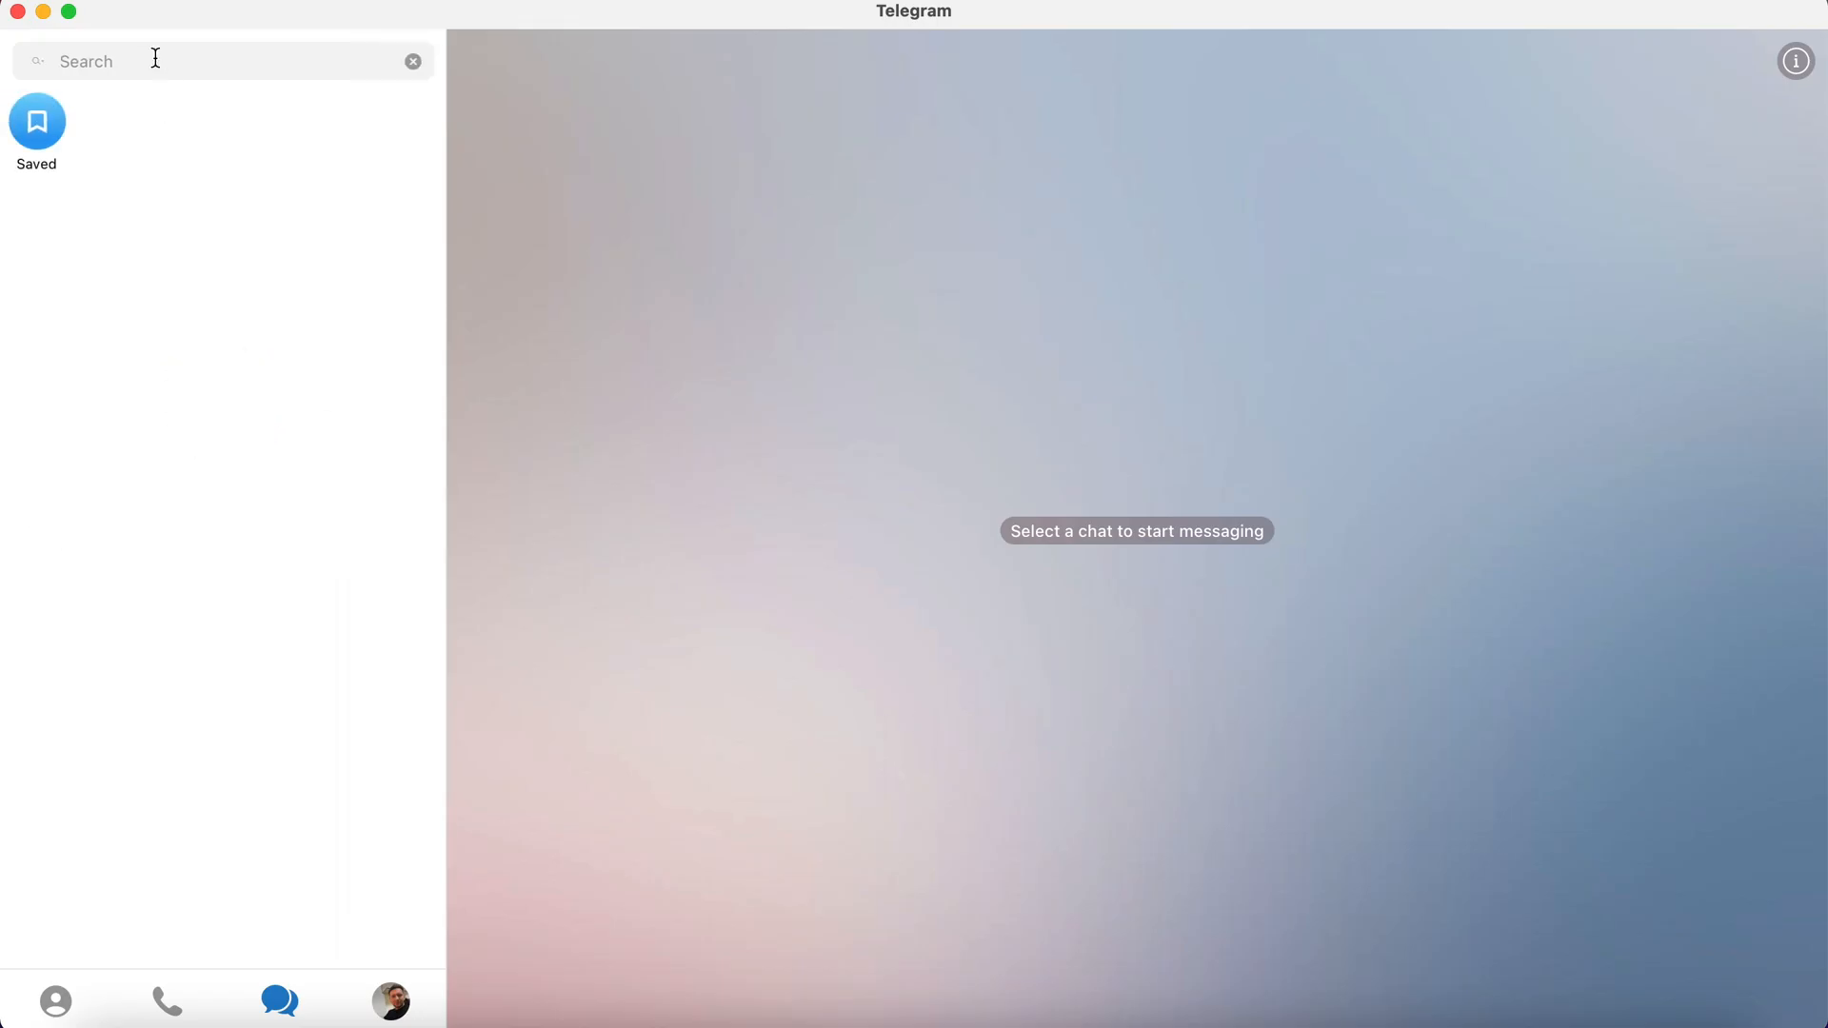
pyautogui.rightClick(155, 59)
pyautogui.click(202, 120)
pyautogui.click(253, 157)
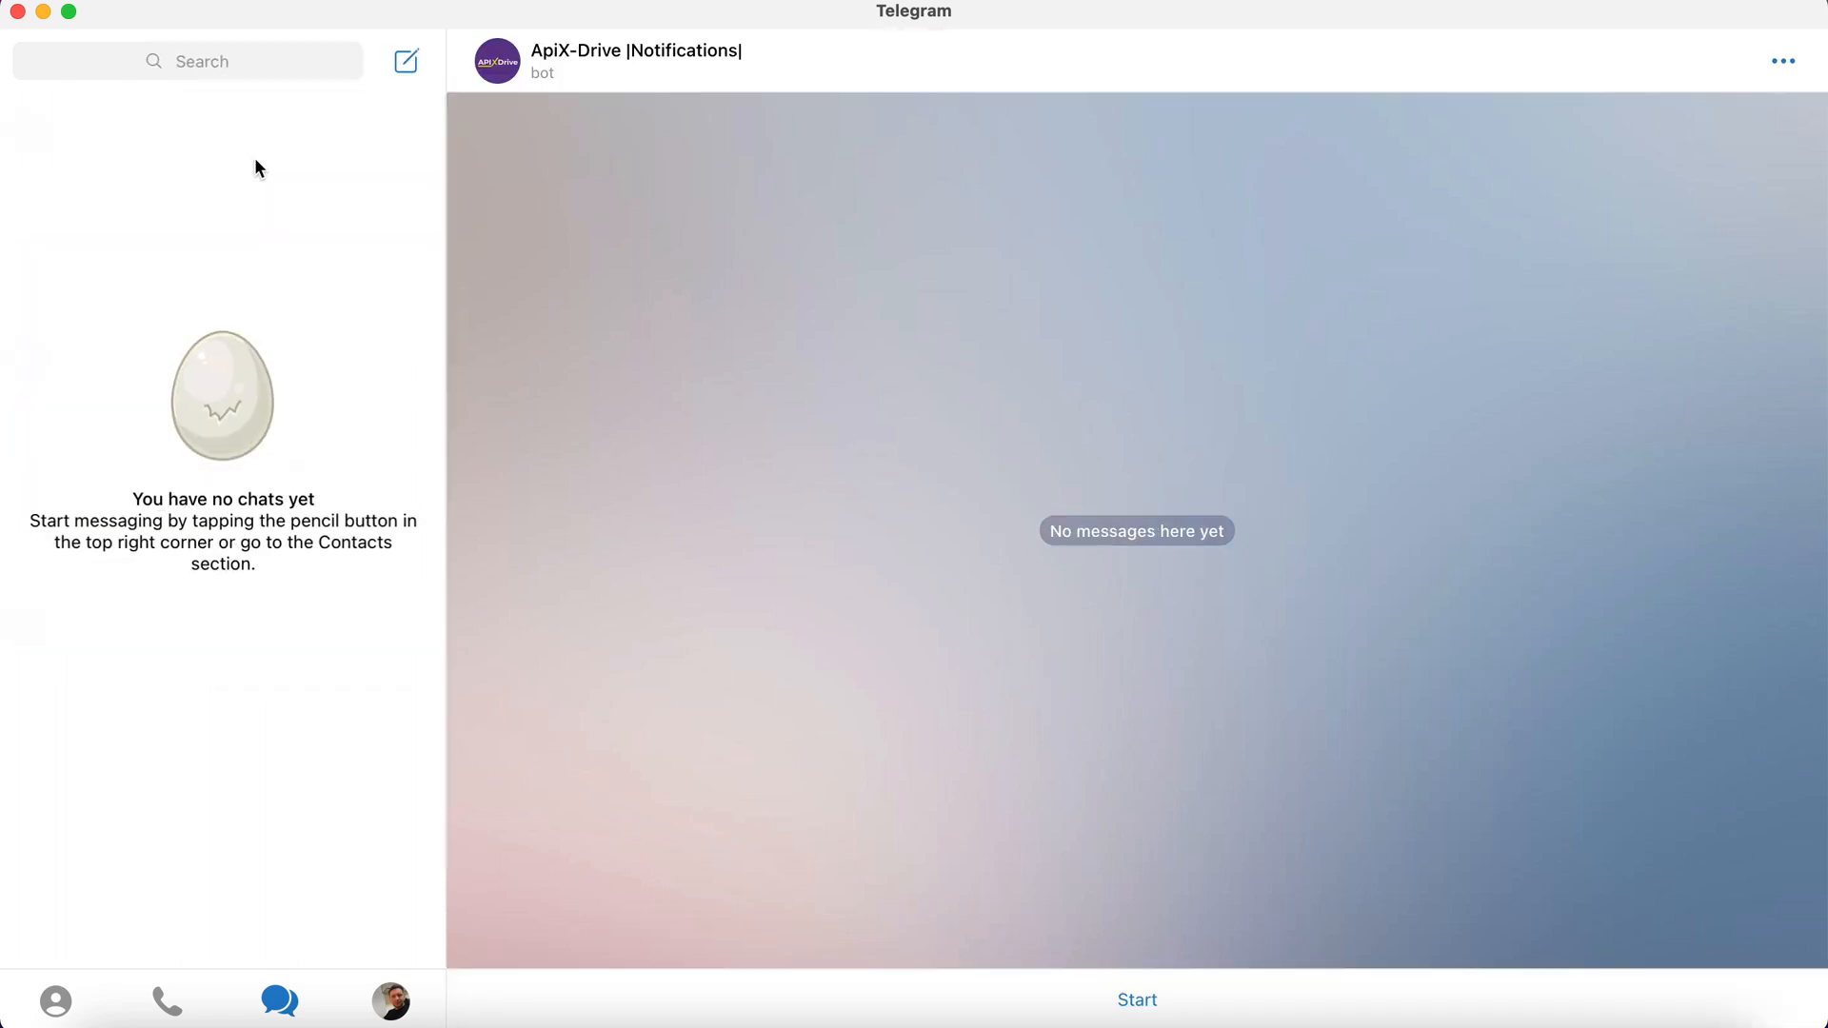
pyautogui.click(1136, 998)
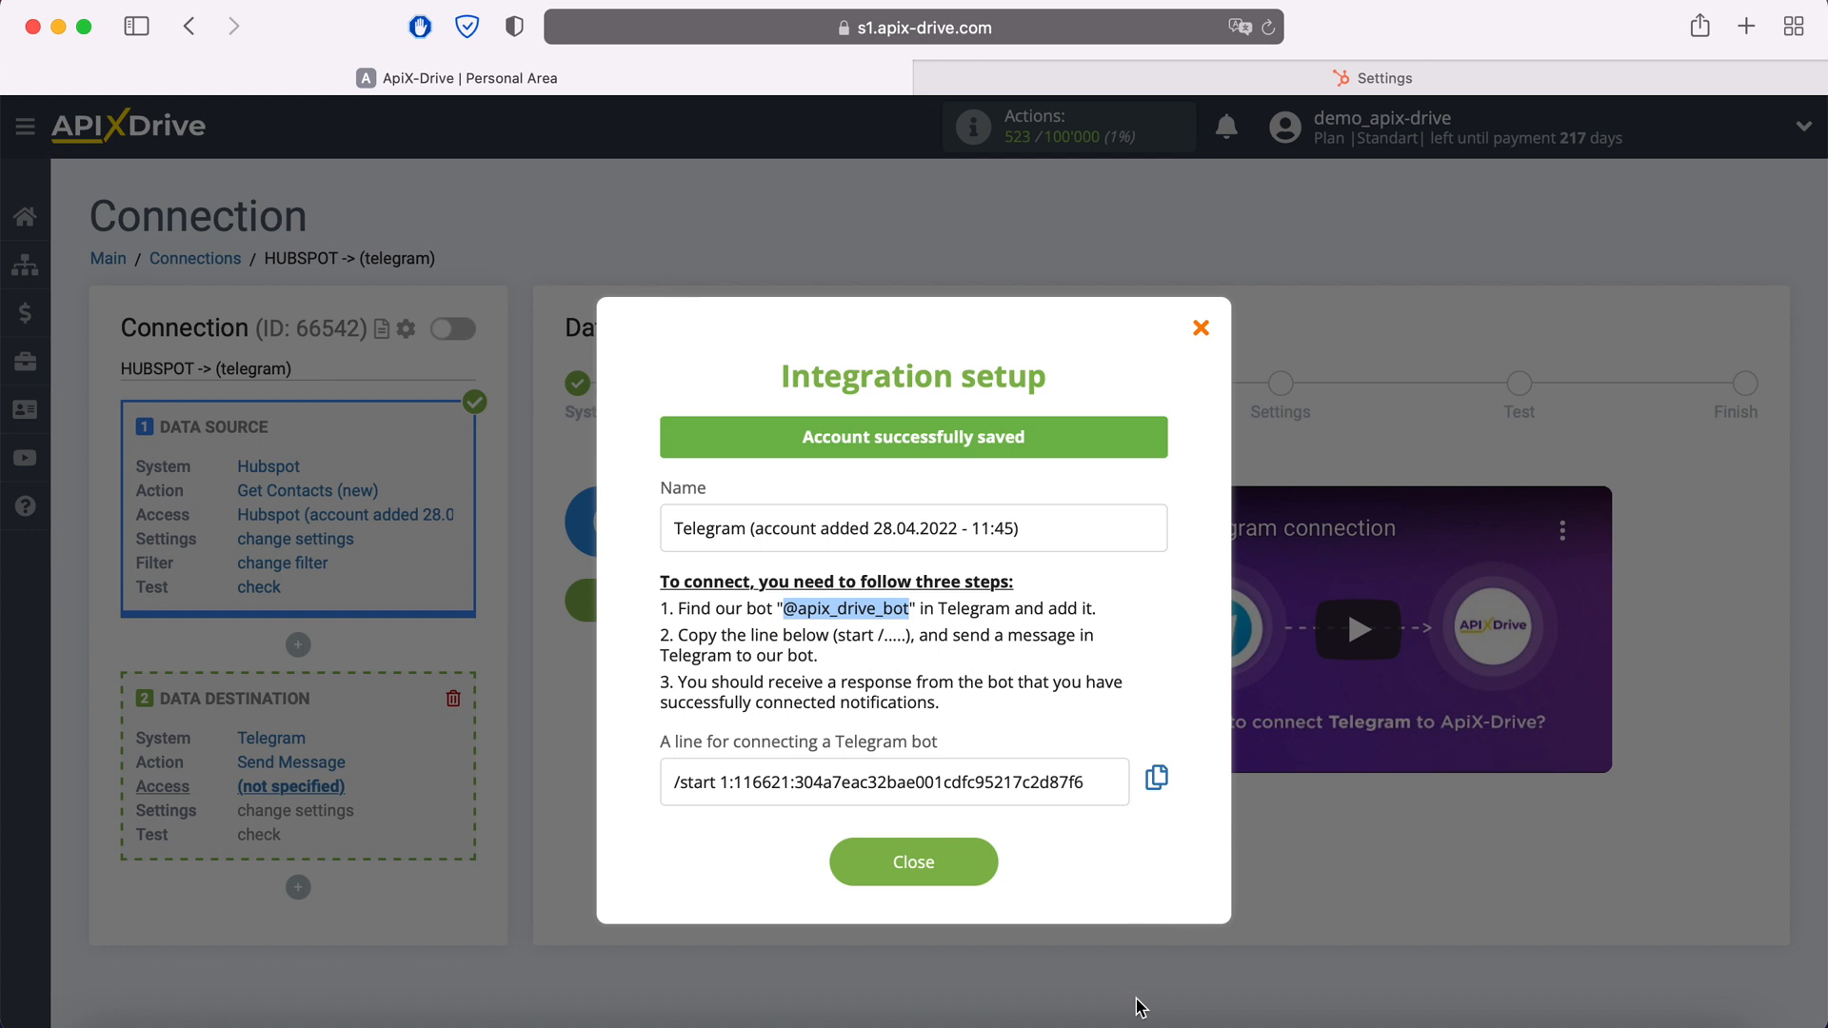
# Step: Copy the bot connection line from the ApiX-Drive integration setup and send it to the ApiX-Drive bot in Telegram
pyautogui.moveTo(1091, 783); pyautogui.dragTo(652, 794)
pyautogui.rightClick(712, 796)
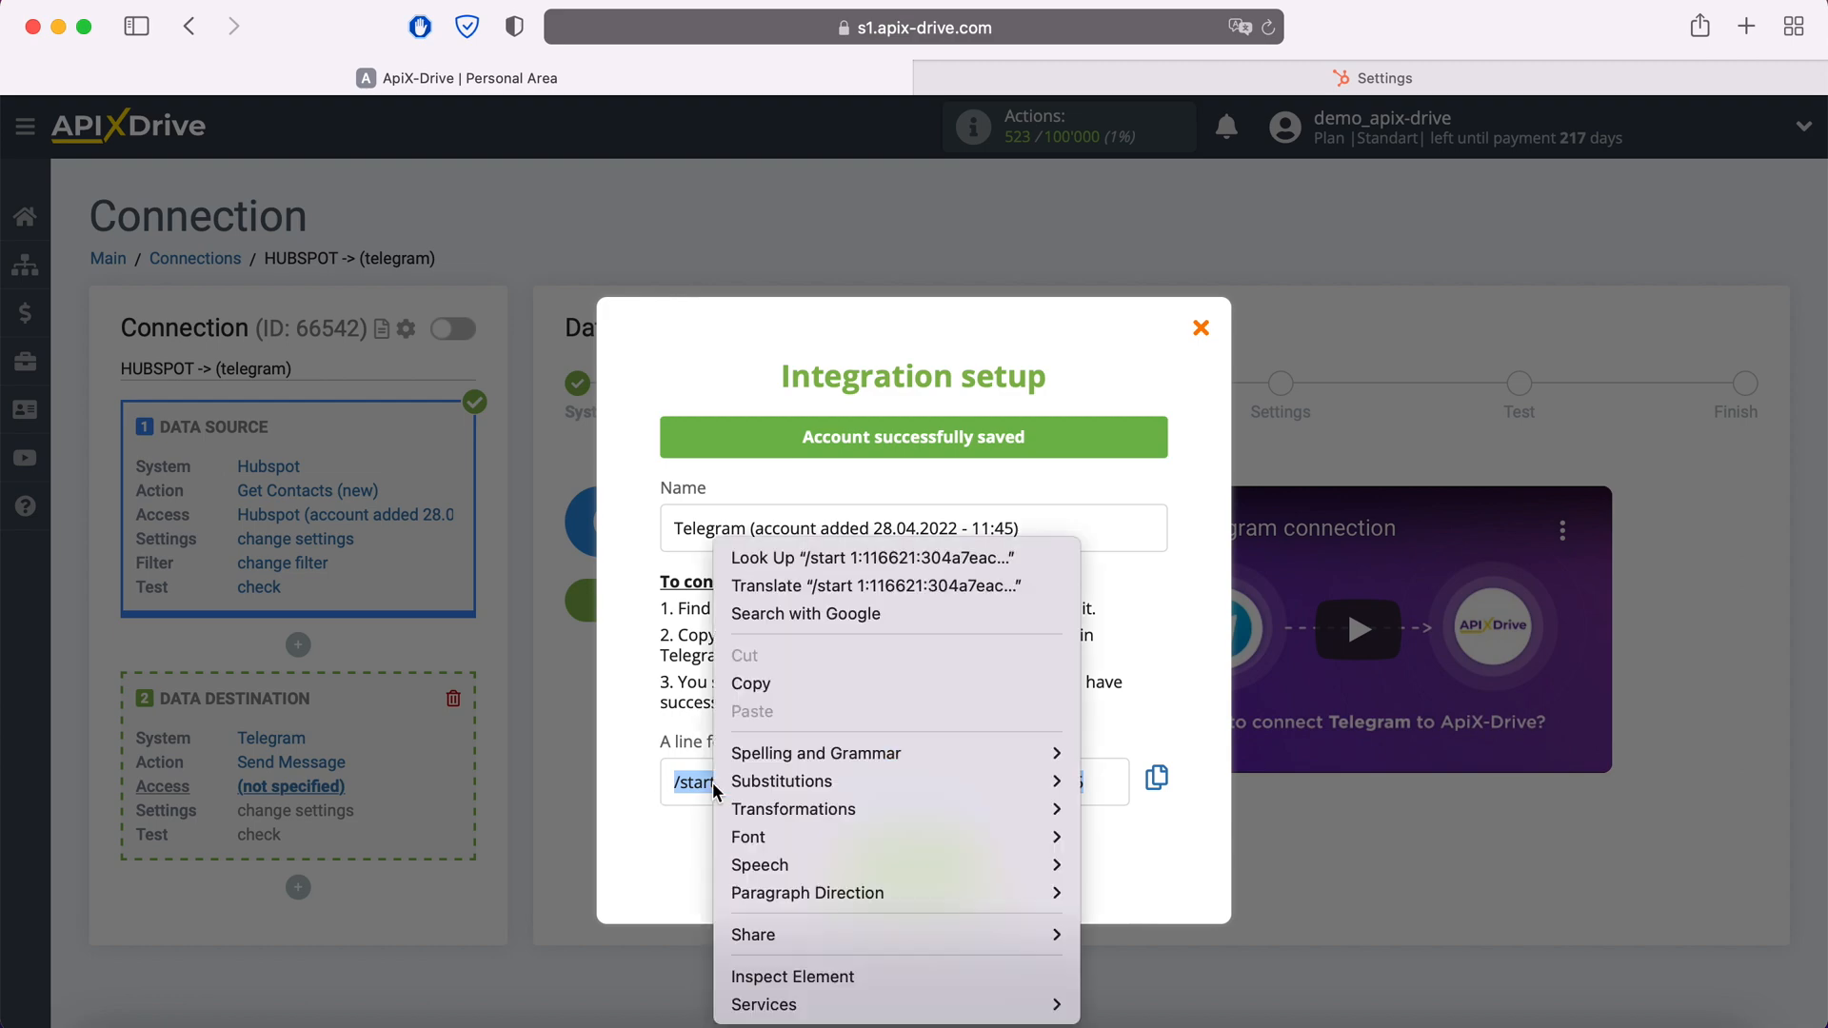
pyautogui.click(793, 684)
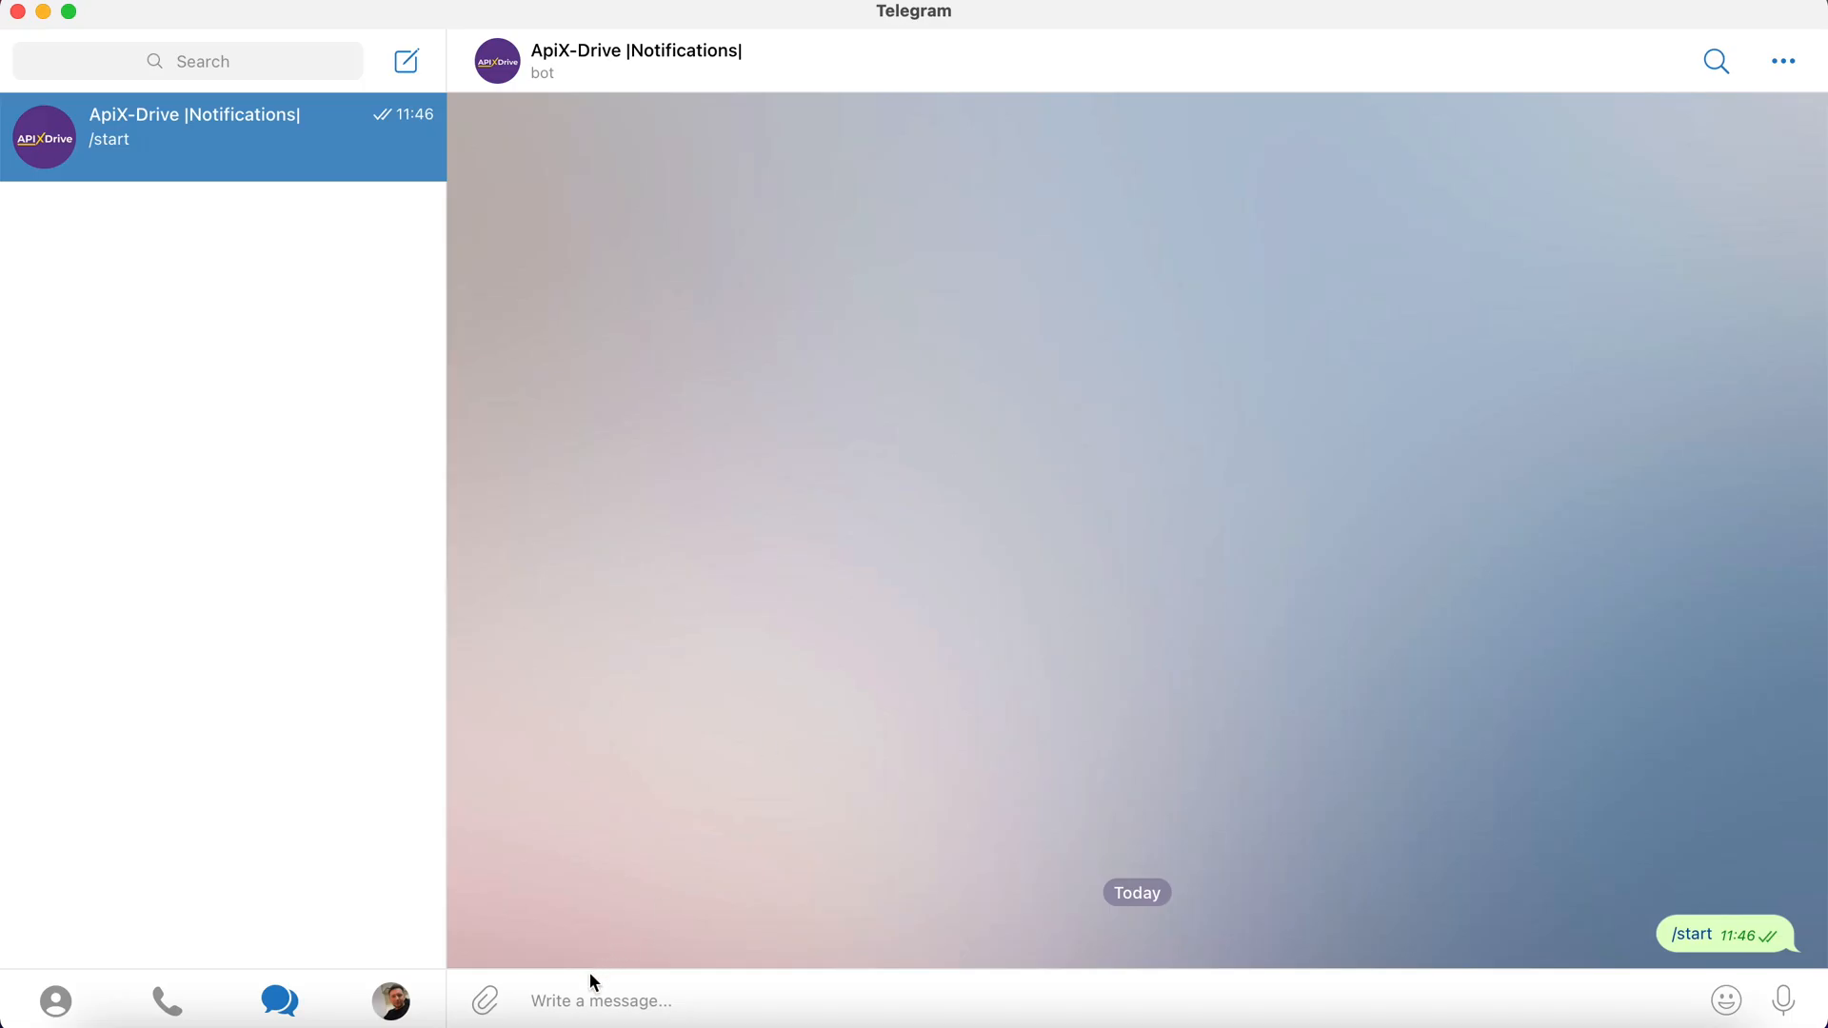
pyautogui.rightClick(576, 993)
pyautogui.click(615, 920)
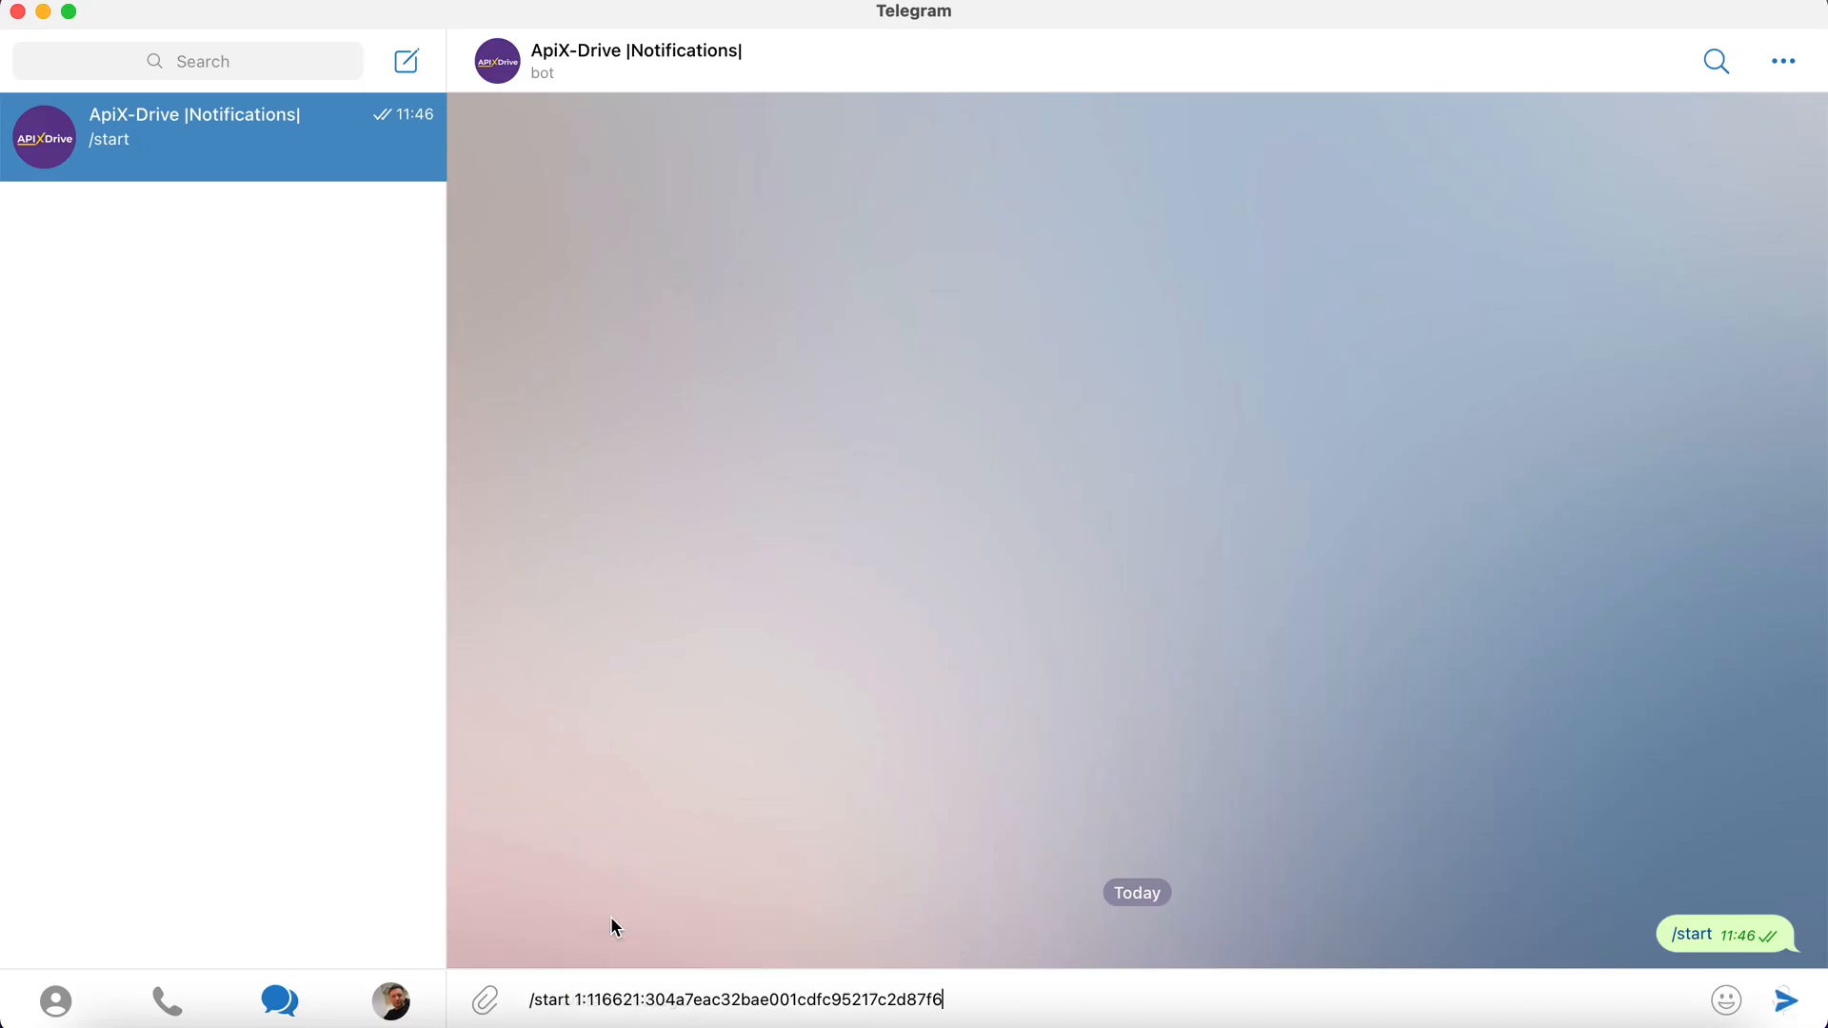
pyautogui.click(1786, 1000)
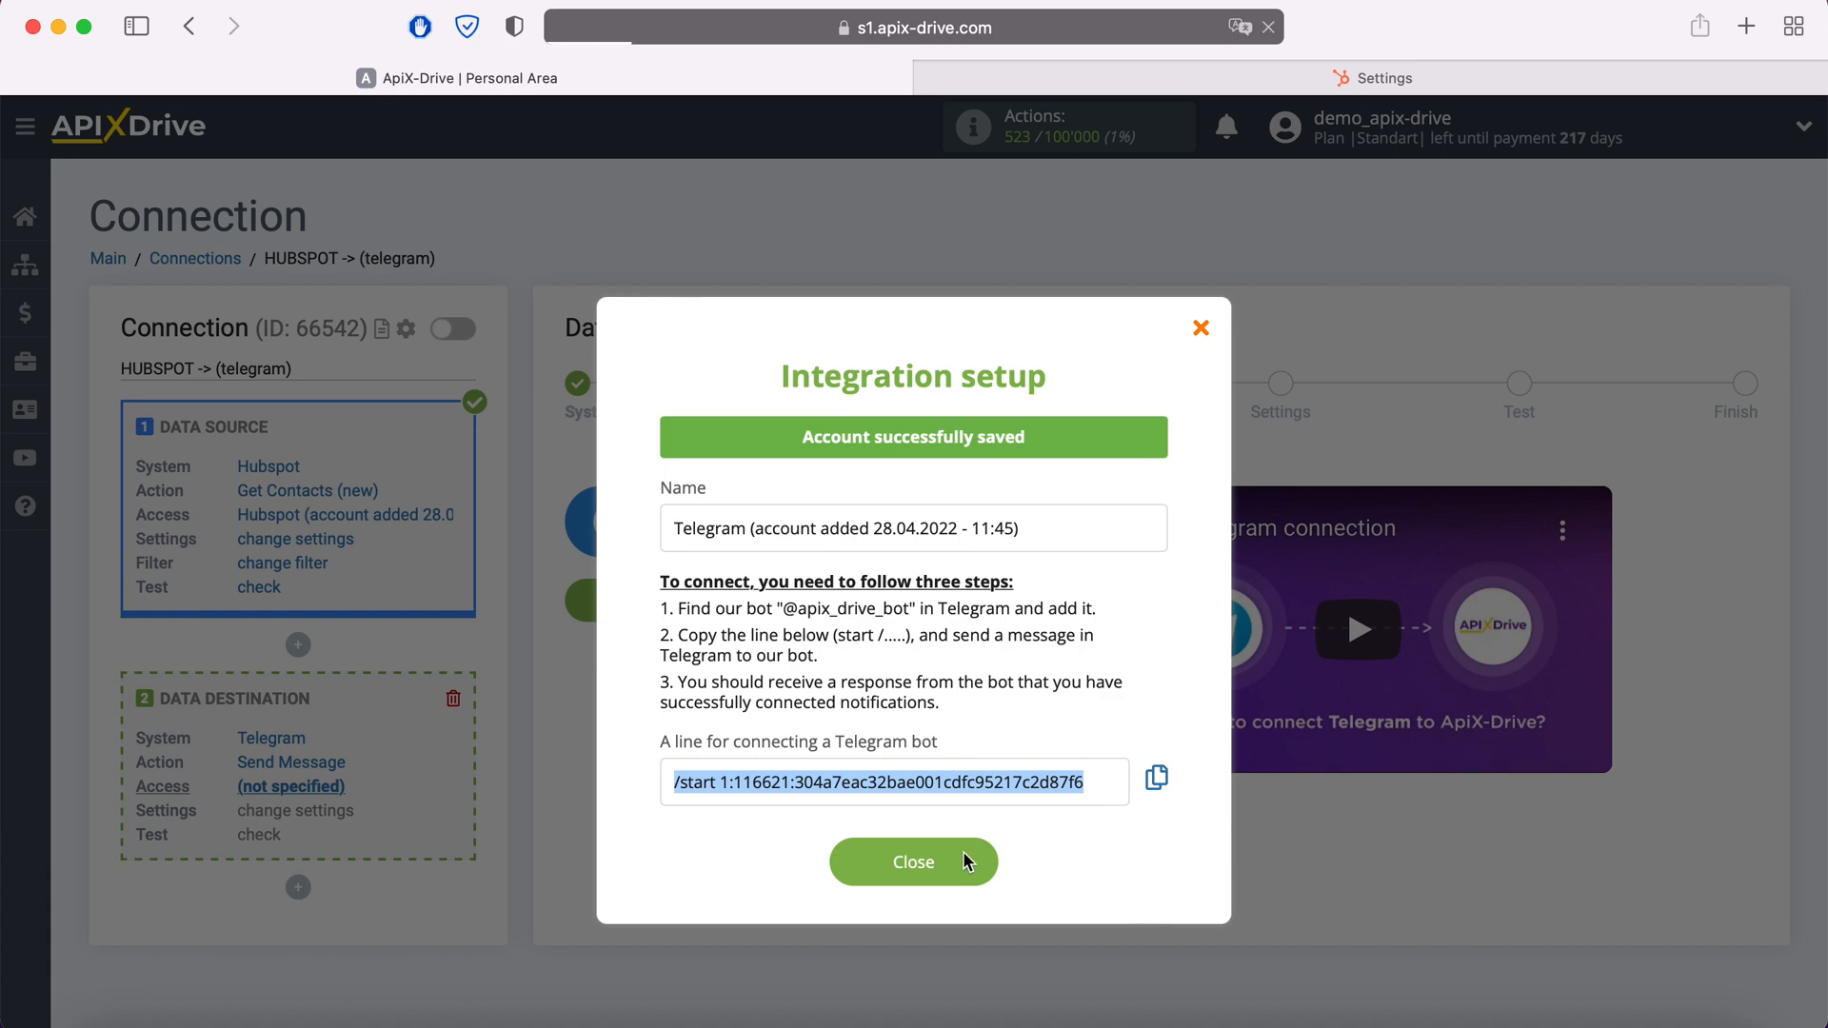
# Step: Close the integration setup in ApiX-Drive, select the newly added Telegram account and continue to the destination settings
pyautogui.click(962, 856)
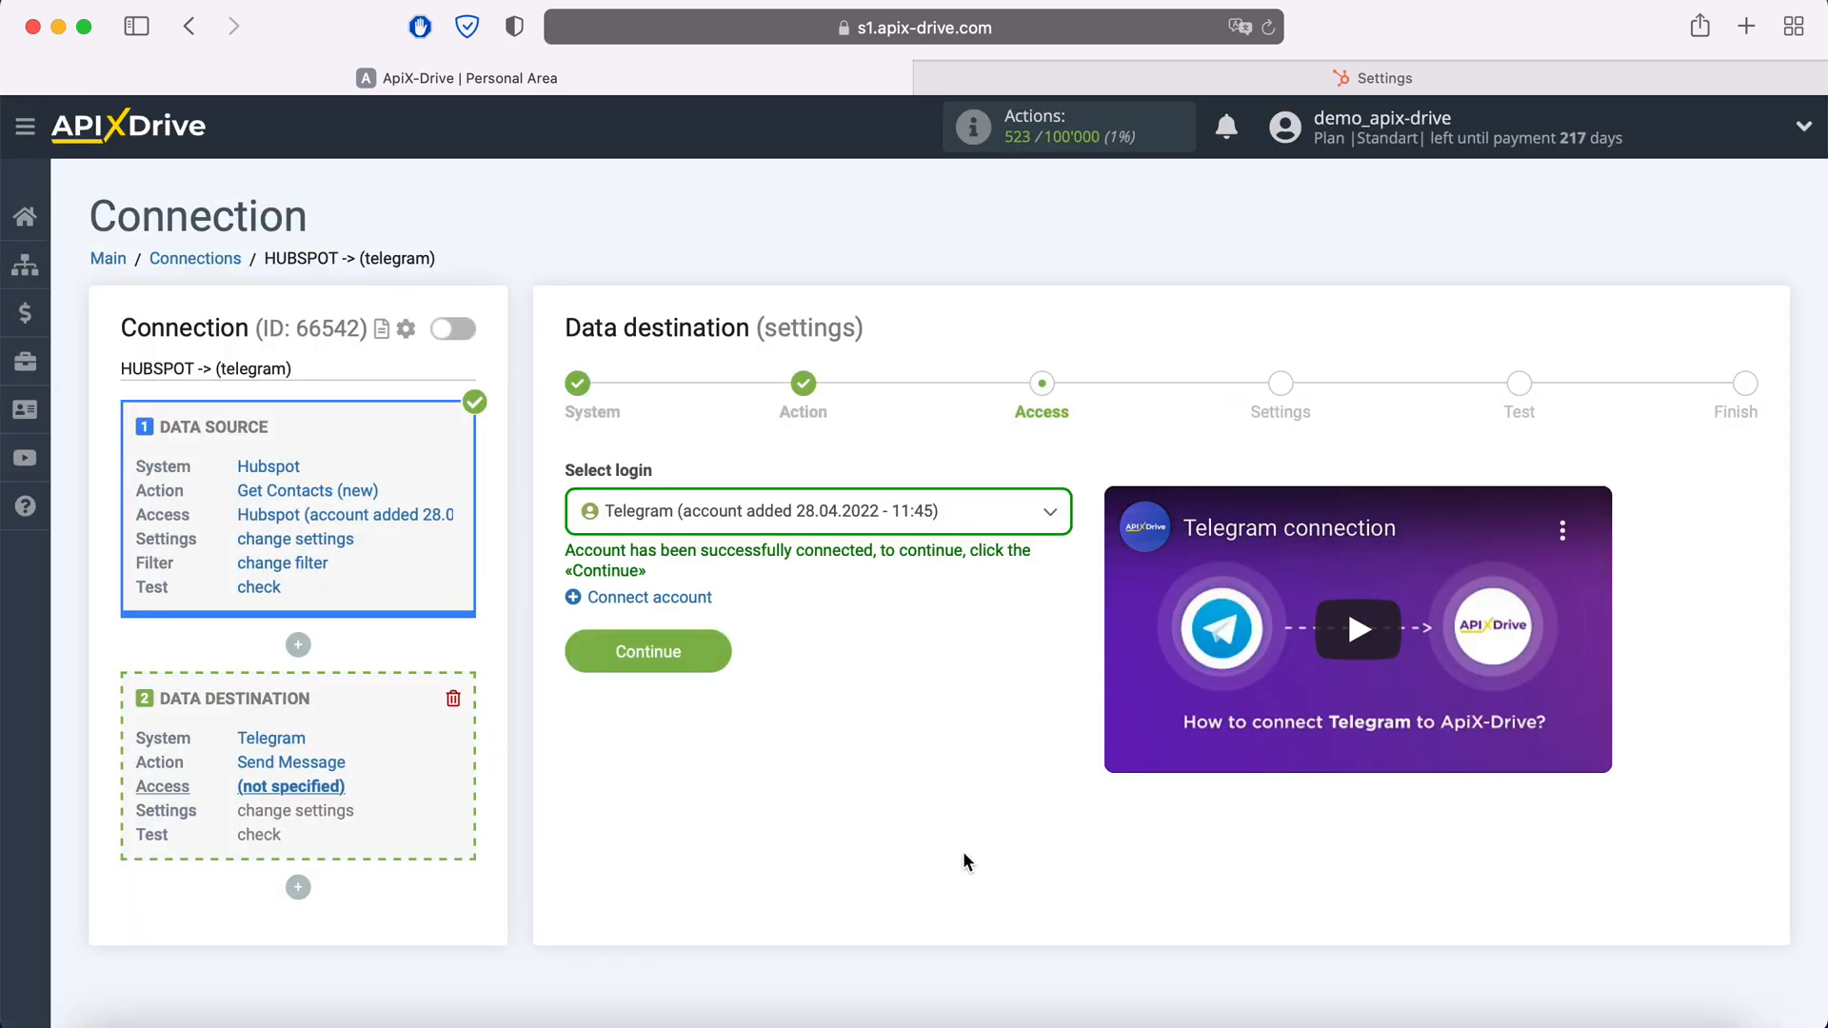
pyautogui.click(931, 516)
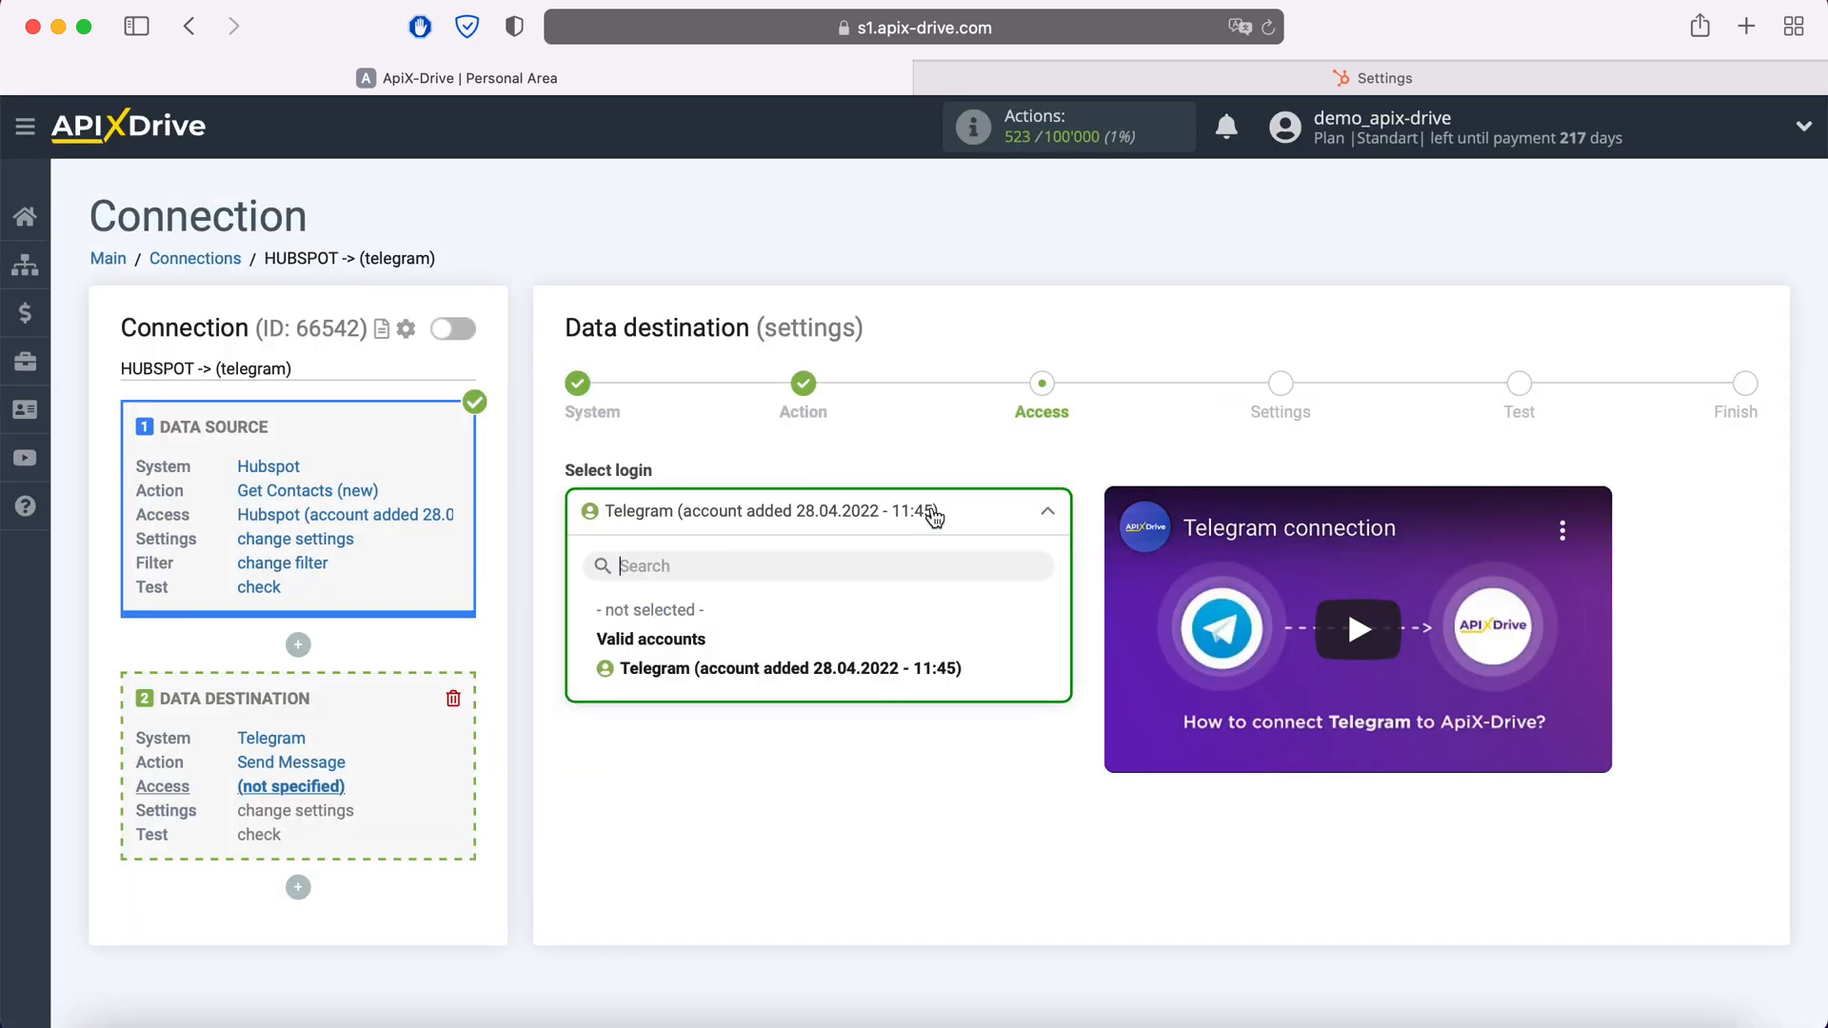
pyautogui.click(891, 672)
pyautogui.click(716, 655)
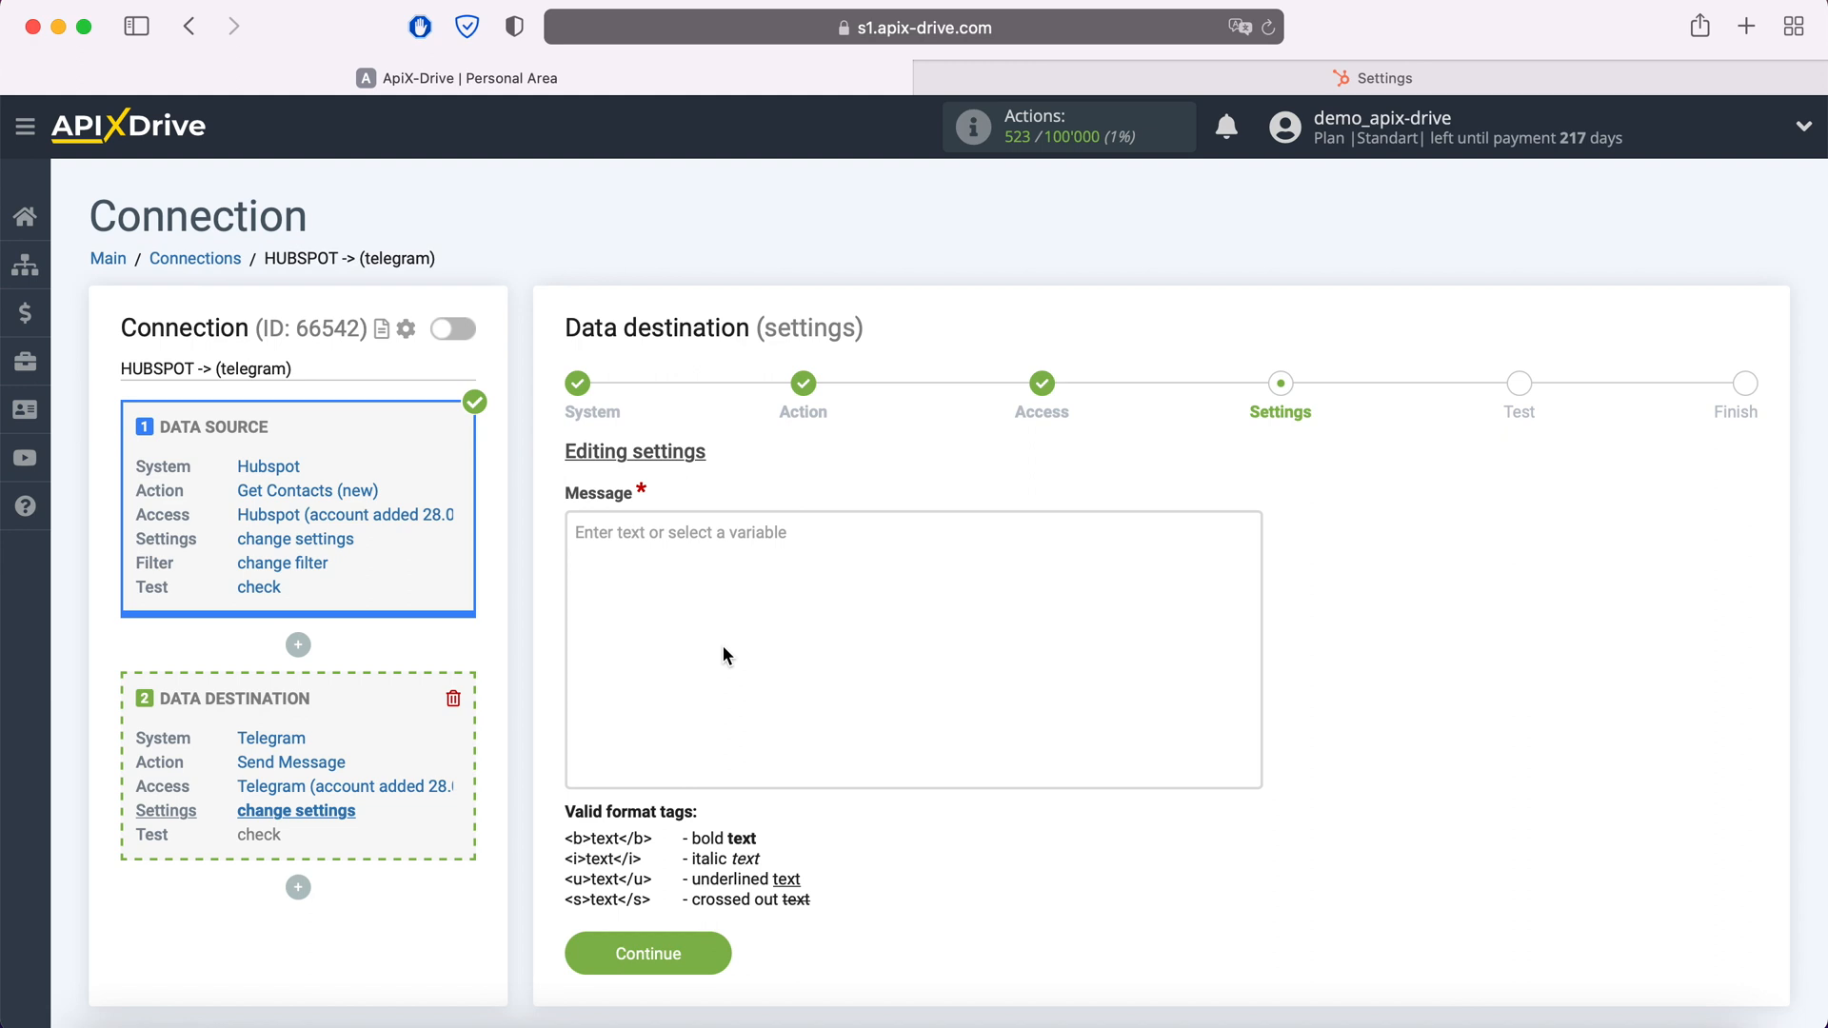
# Step: Start the Telegram message with the text "New Contact from Hubspot" followed by the Became an Opportunity Date variable
pyautogui.click(665, 532)
pyautogui.scroll(-3, 661, 531)
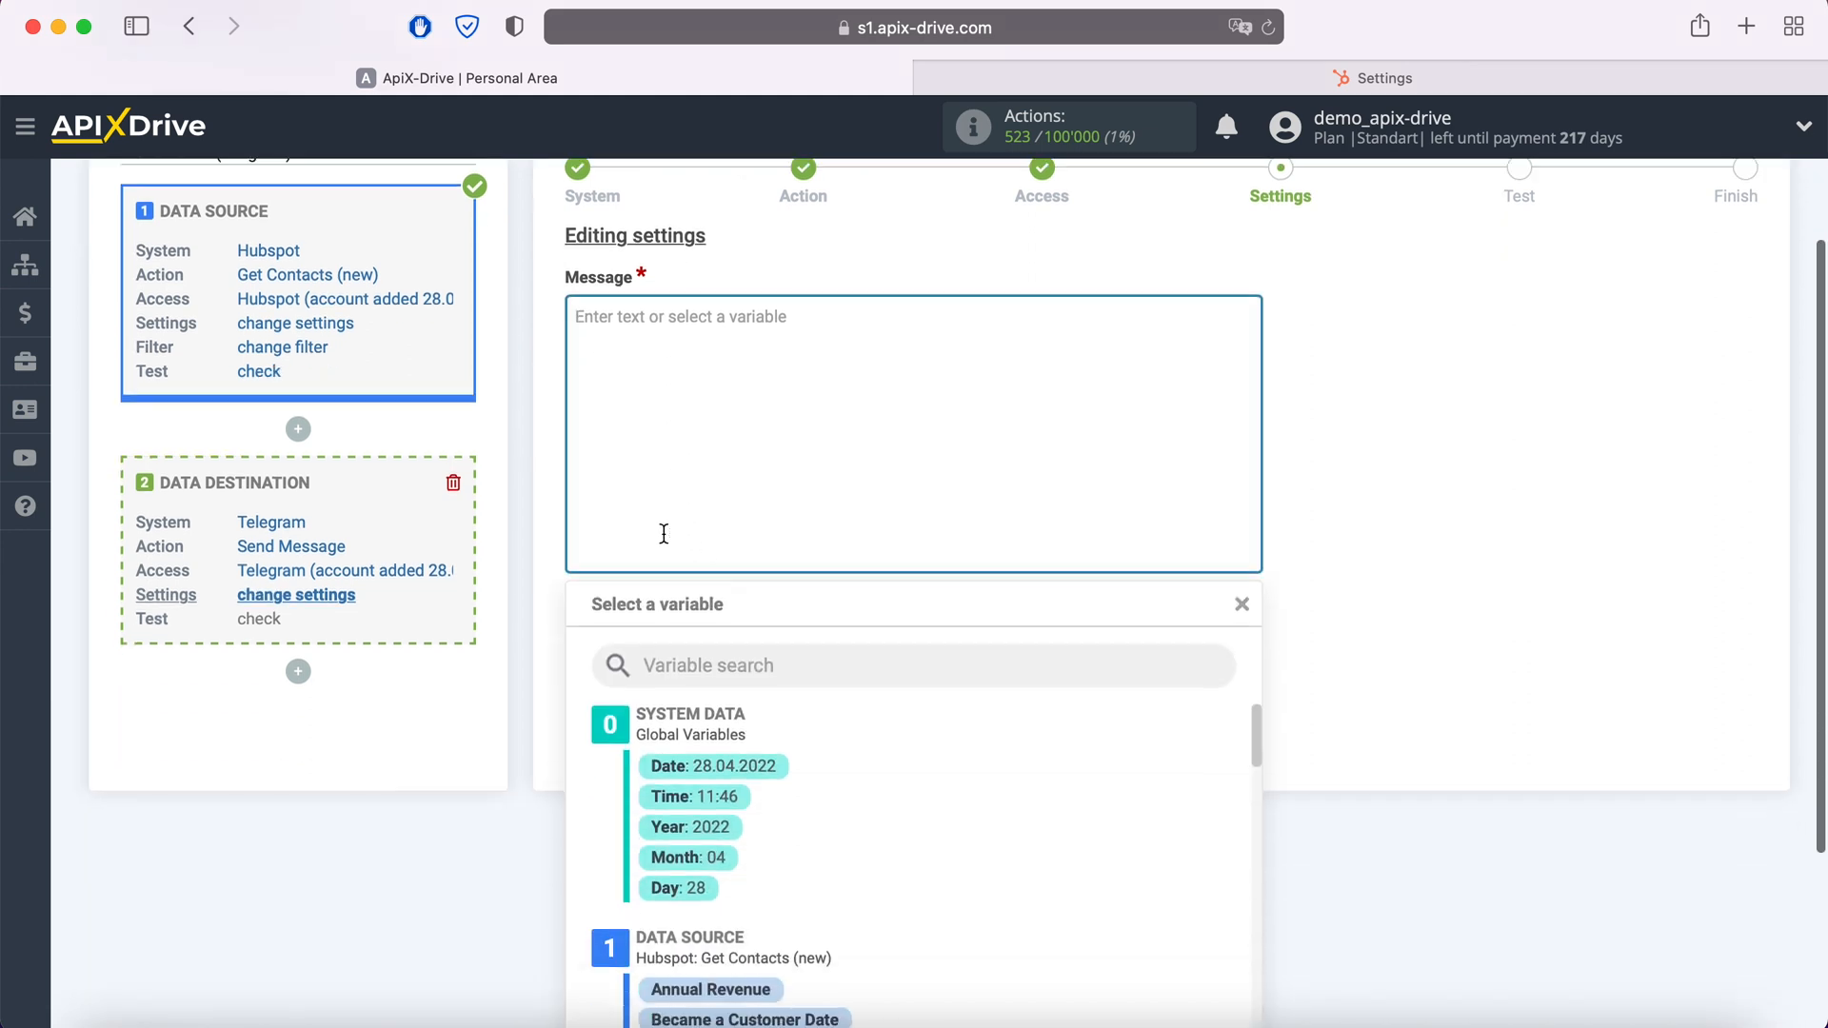
pyautogui.scroll(-5, 945, 777)
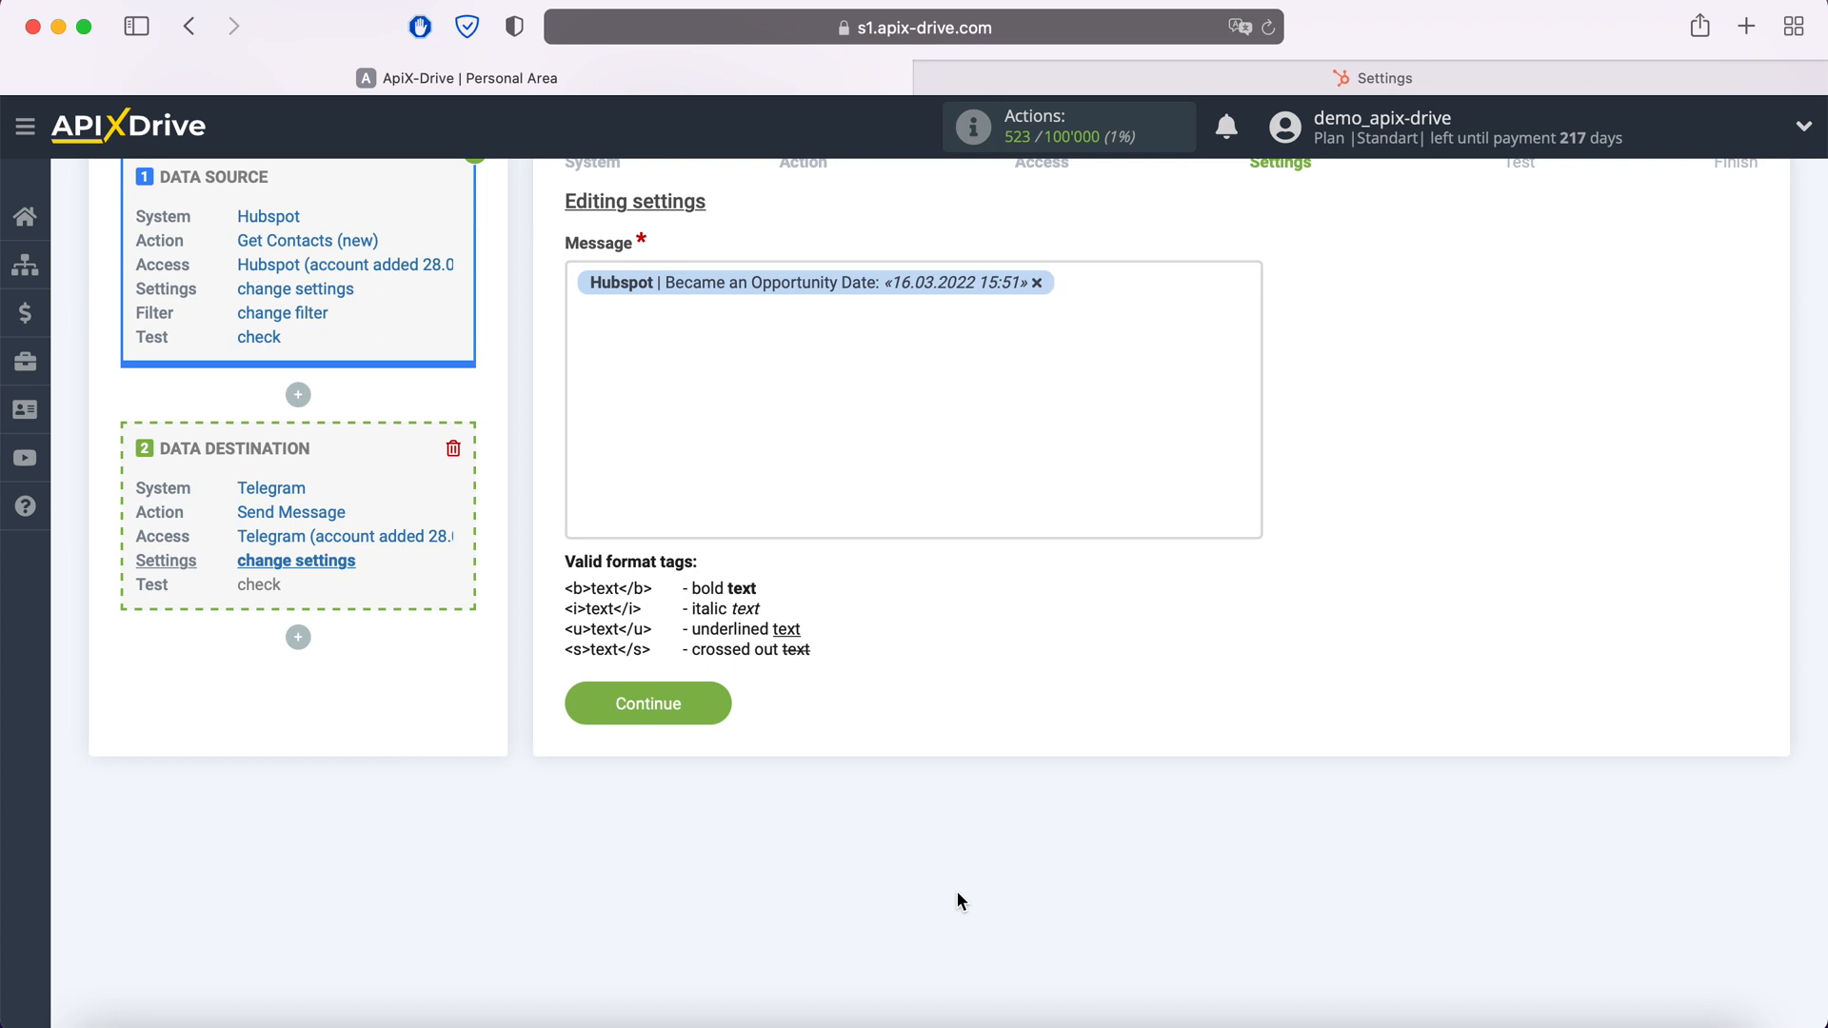
pyautogui.click(581, 287)
pyautogui.write('New Contac')
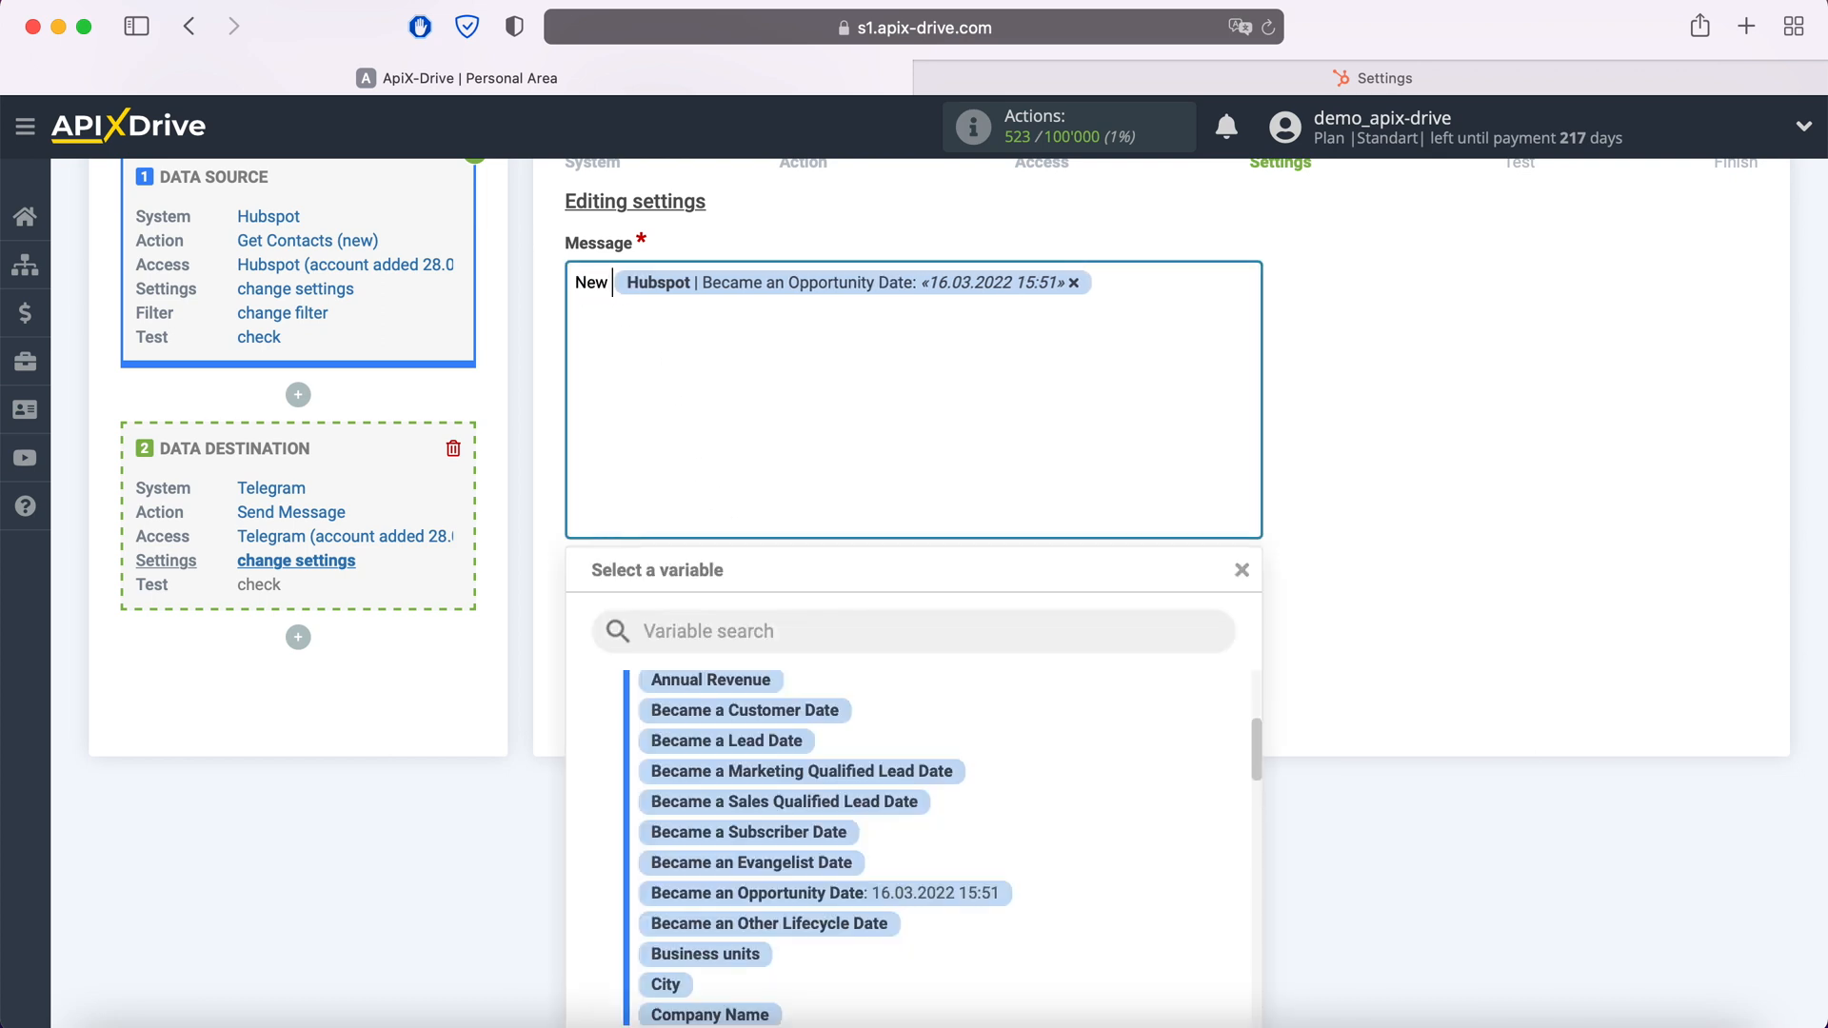
pyautogui.write('t from Hu')
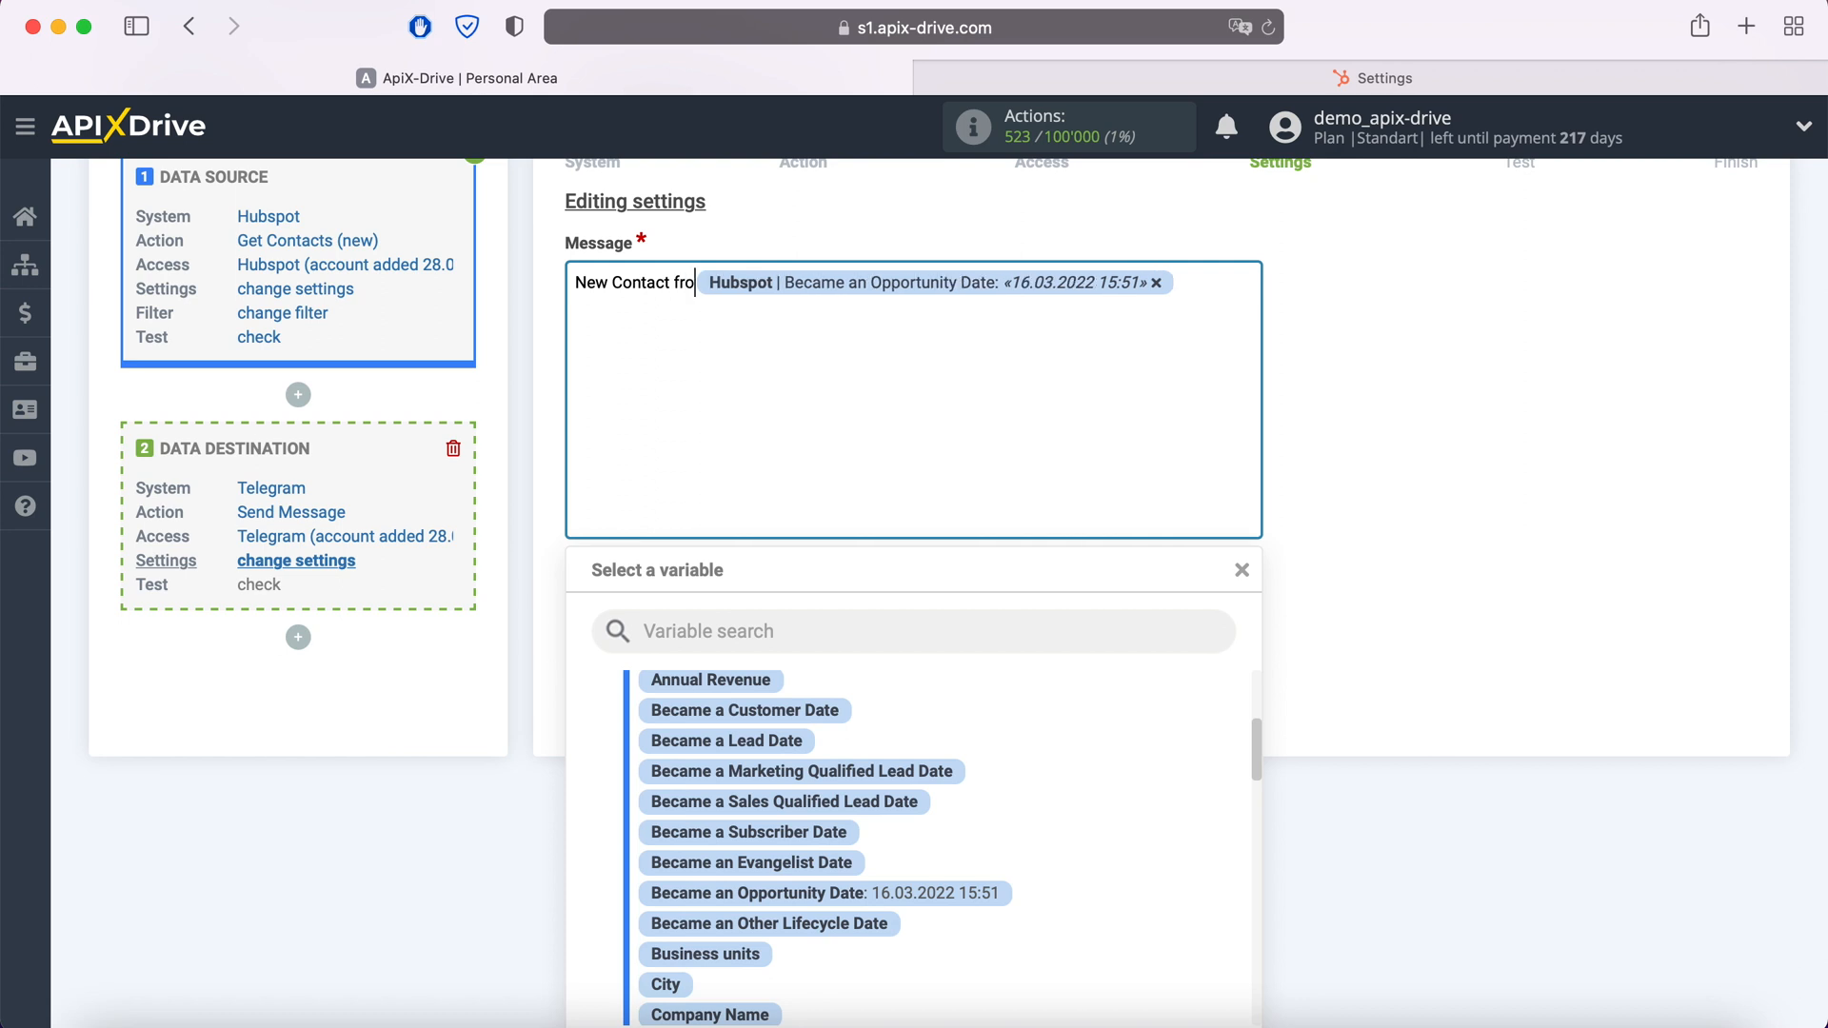
pyautogui.write('bspot')
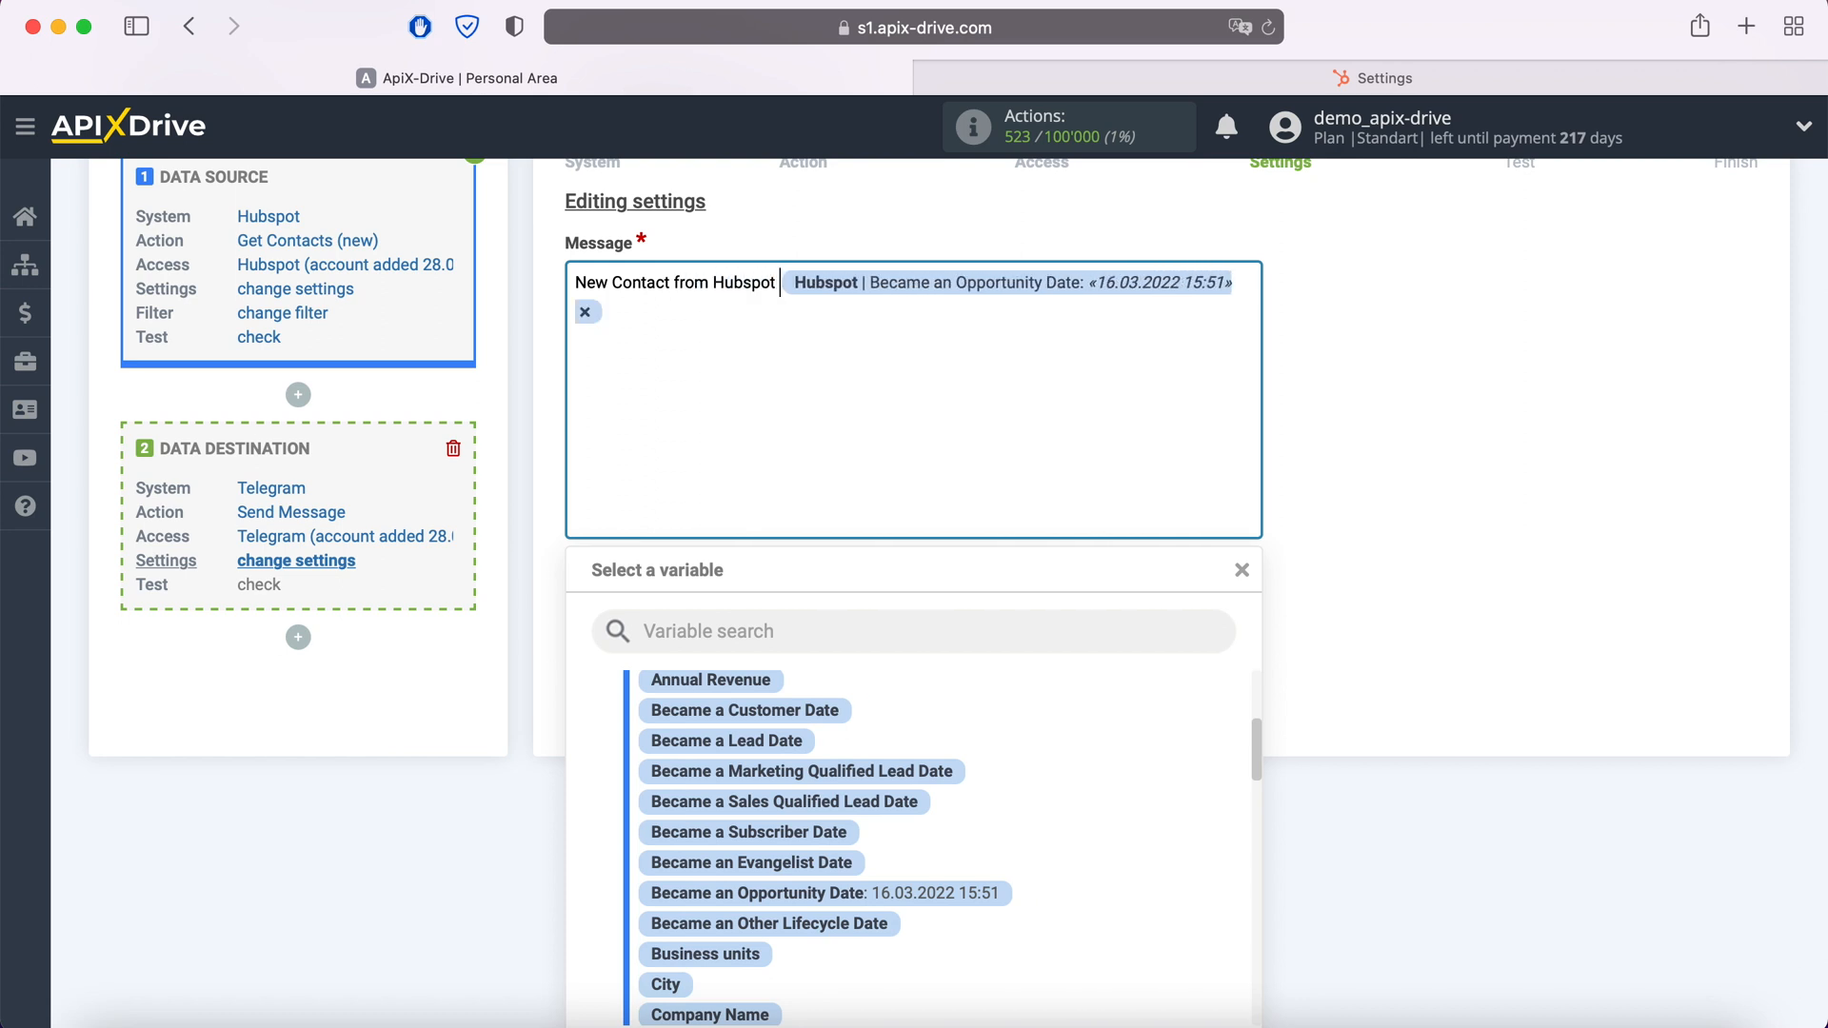
# Step: Add a "Name" line to the message with the Hubspot First Name and Last Name variables
pyautogui.click(636, 314)
pyautogui.press('Return')
pyautogui.write('Name')
pyautogui.scroll(-1, 1057, 793)
pyautogui.scroll(-5, 1057, 793)
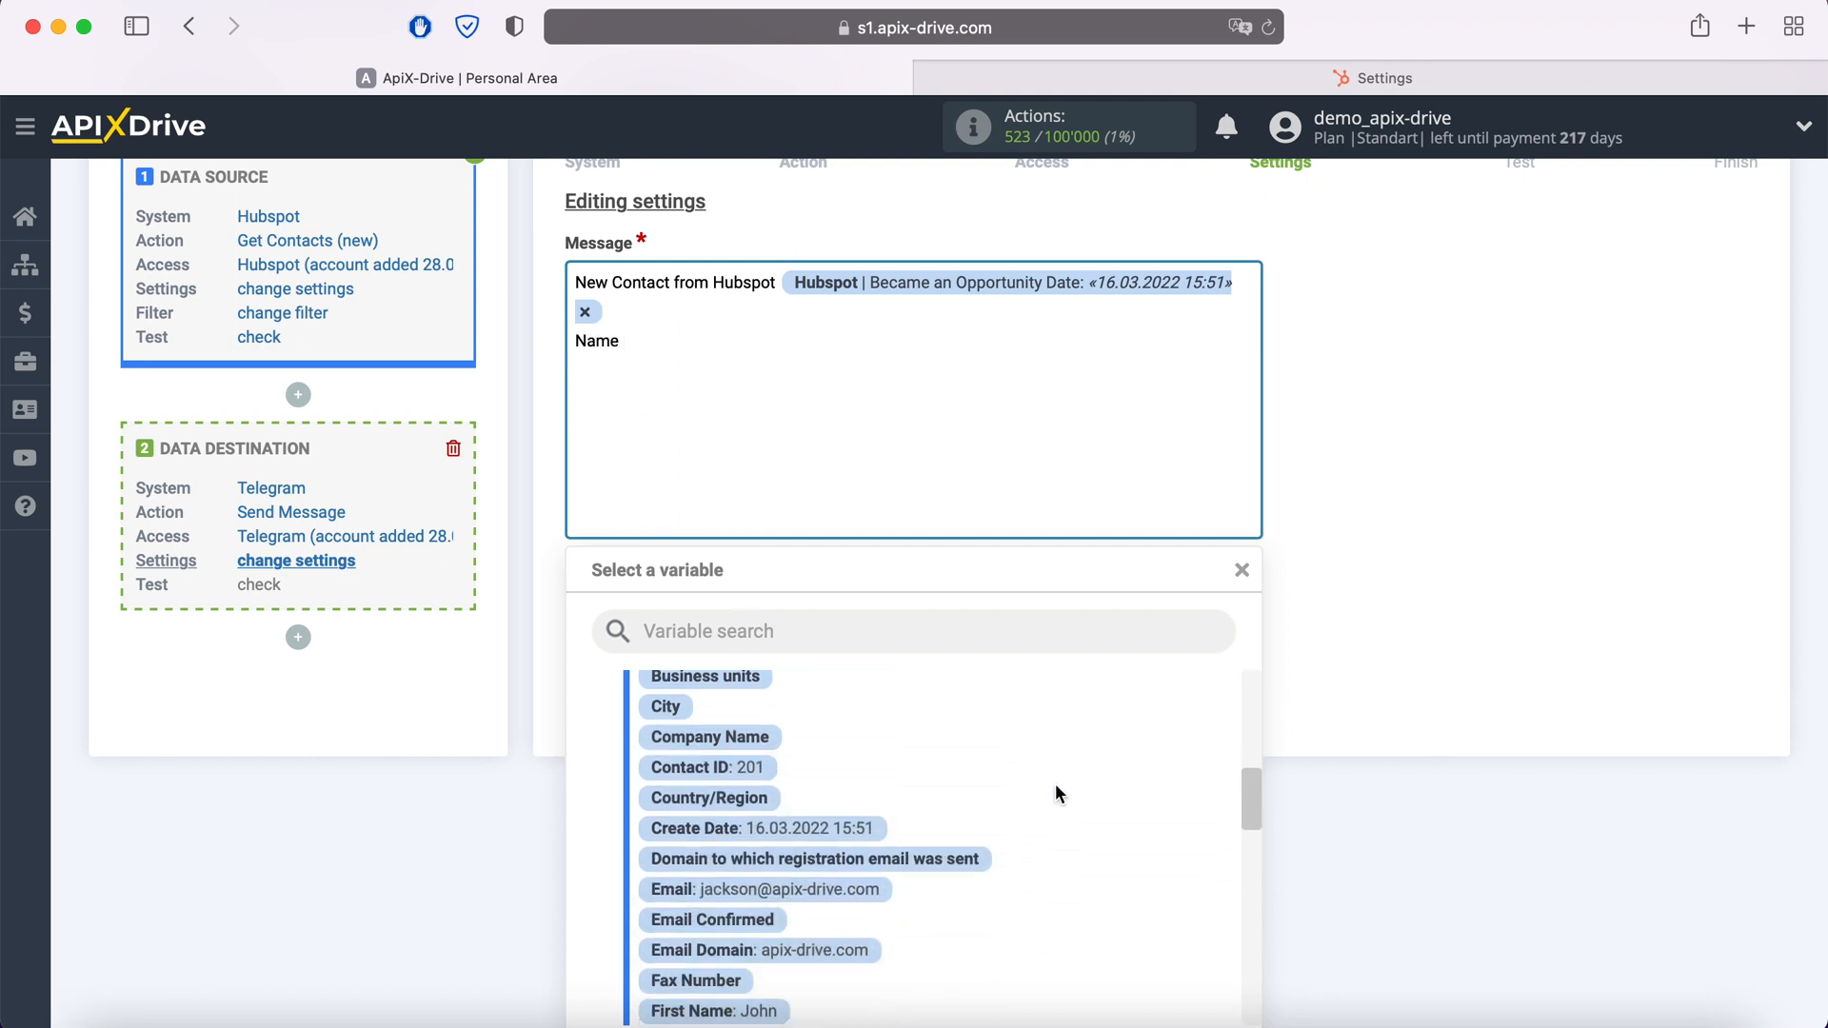
pyautogui.scroll(-3, 1057, 793)
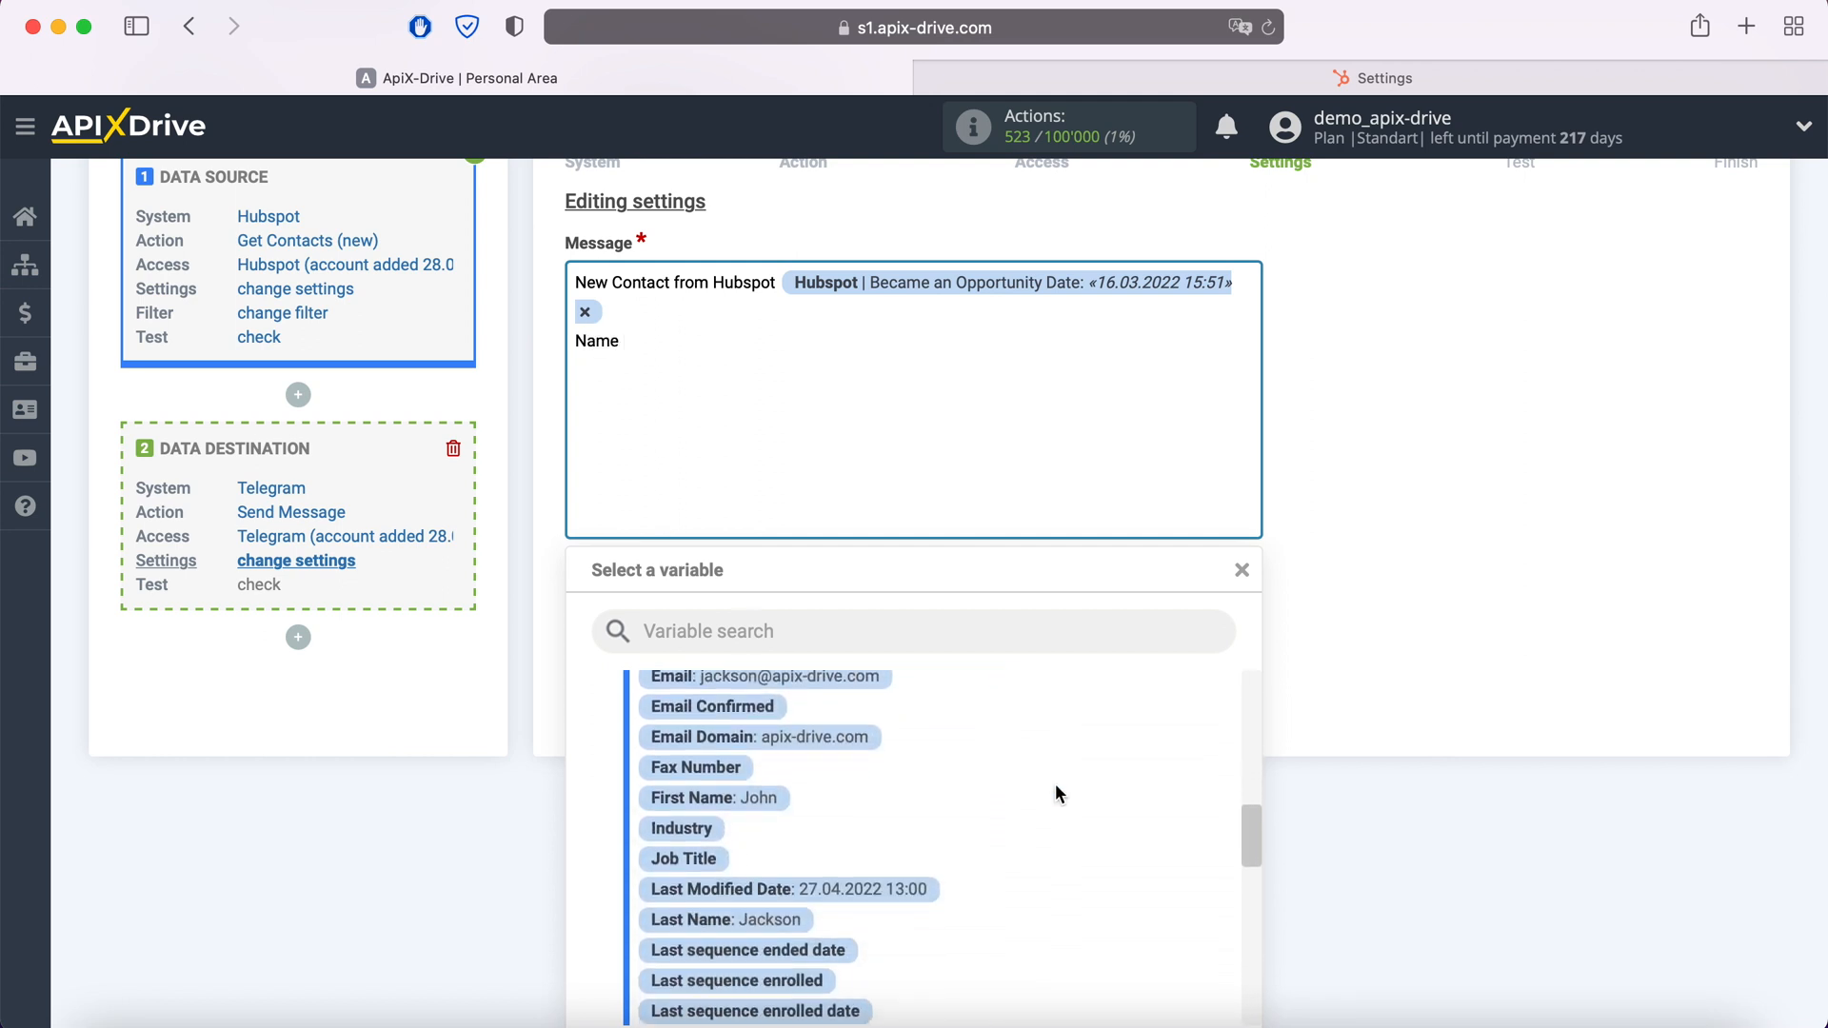
pyautogui.click(787, 804)
pyautogui.click(948, 340)
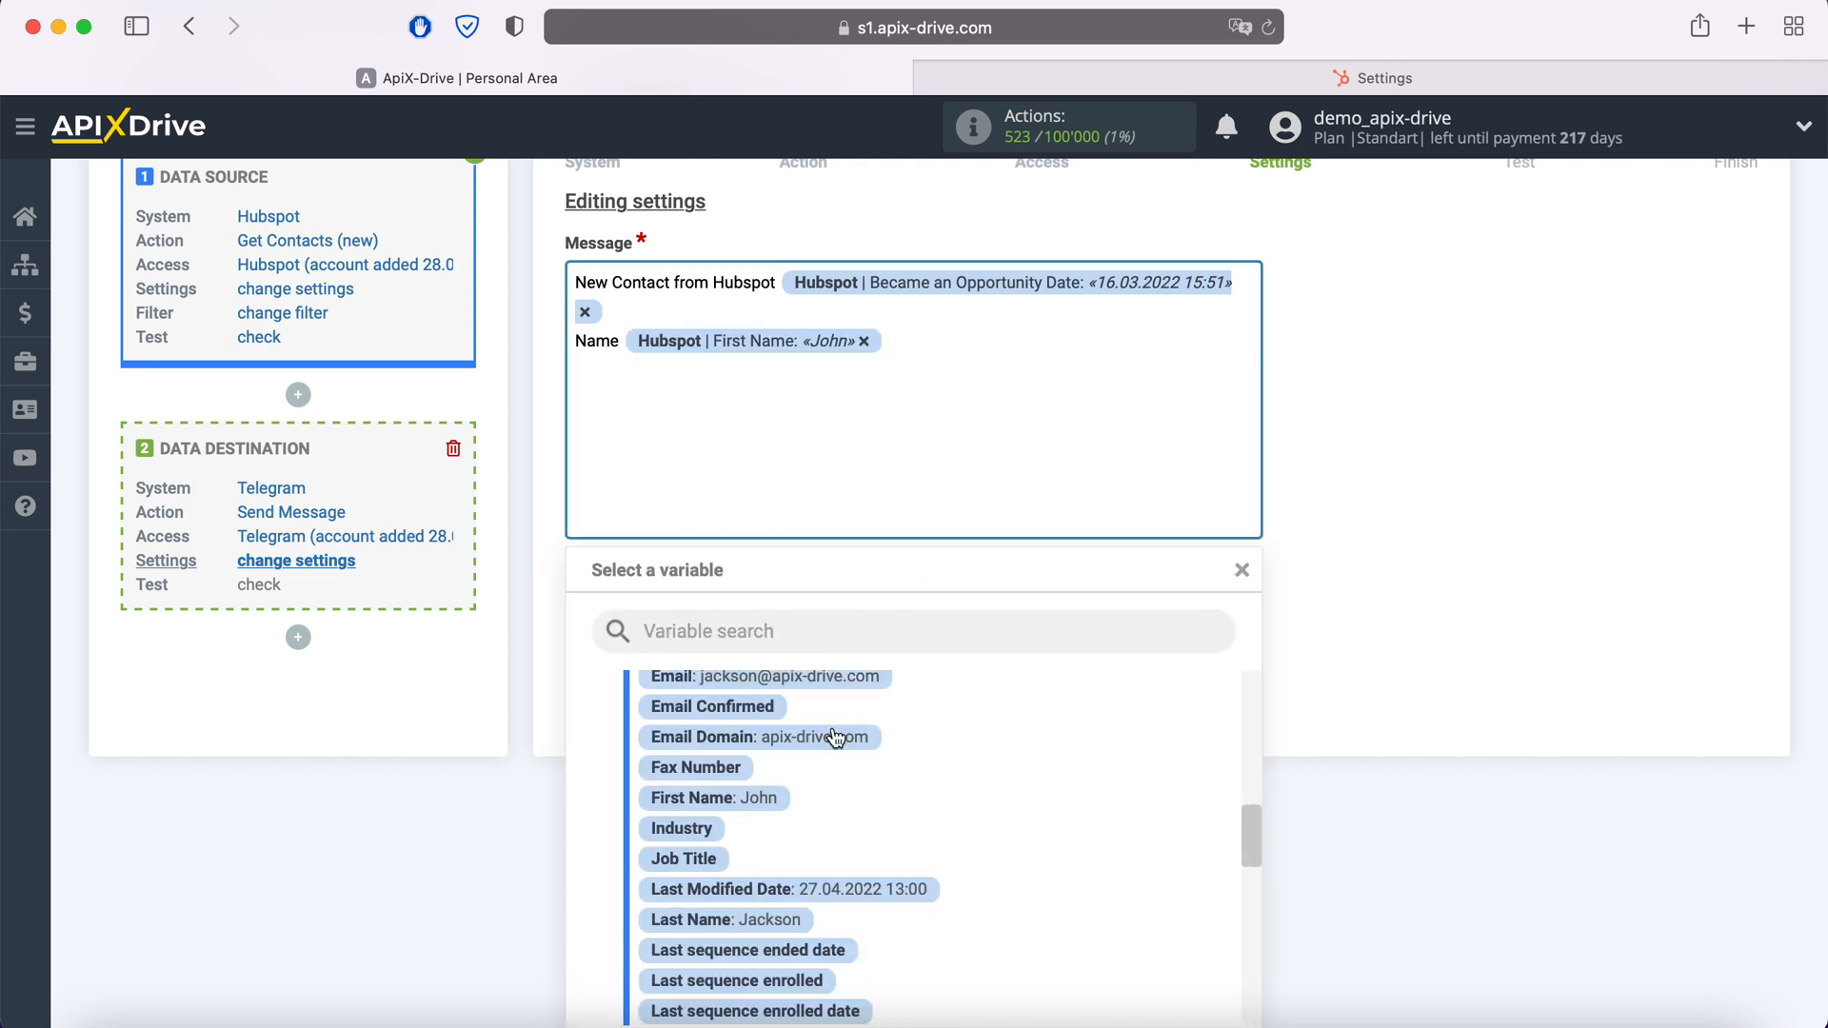
pyautogui.click(798, 926)
# Step: Add an "Email" line to the message with the Hubspot Email variable
pyautogui.press('Return')
pyautogui.write('Email')
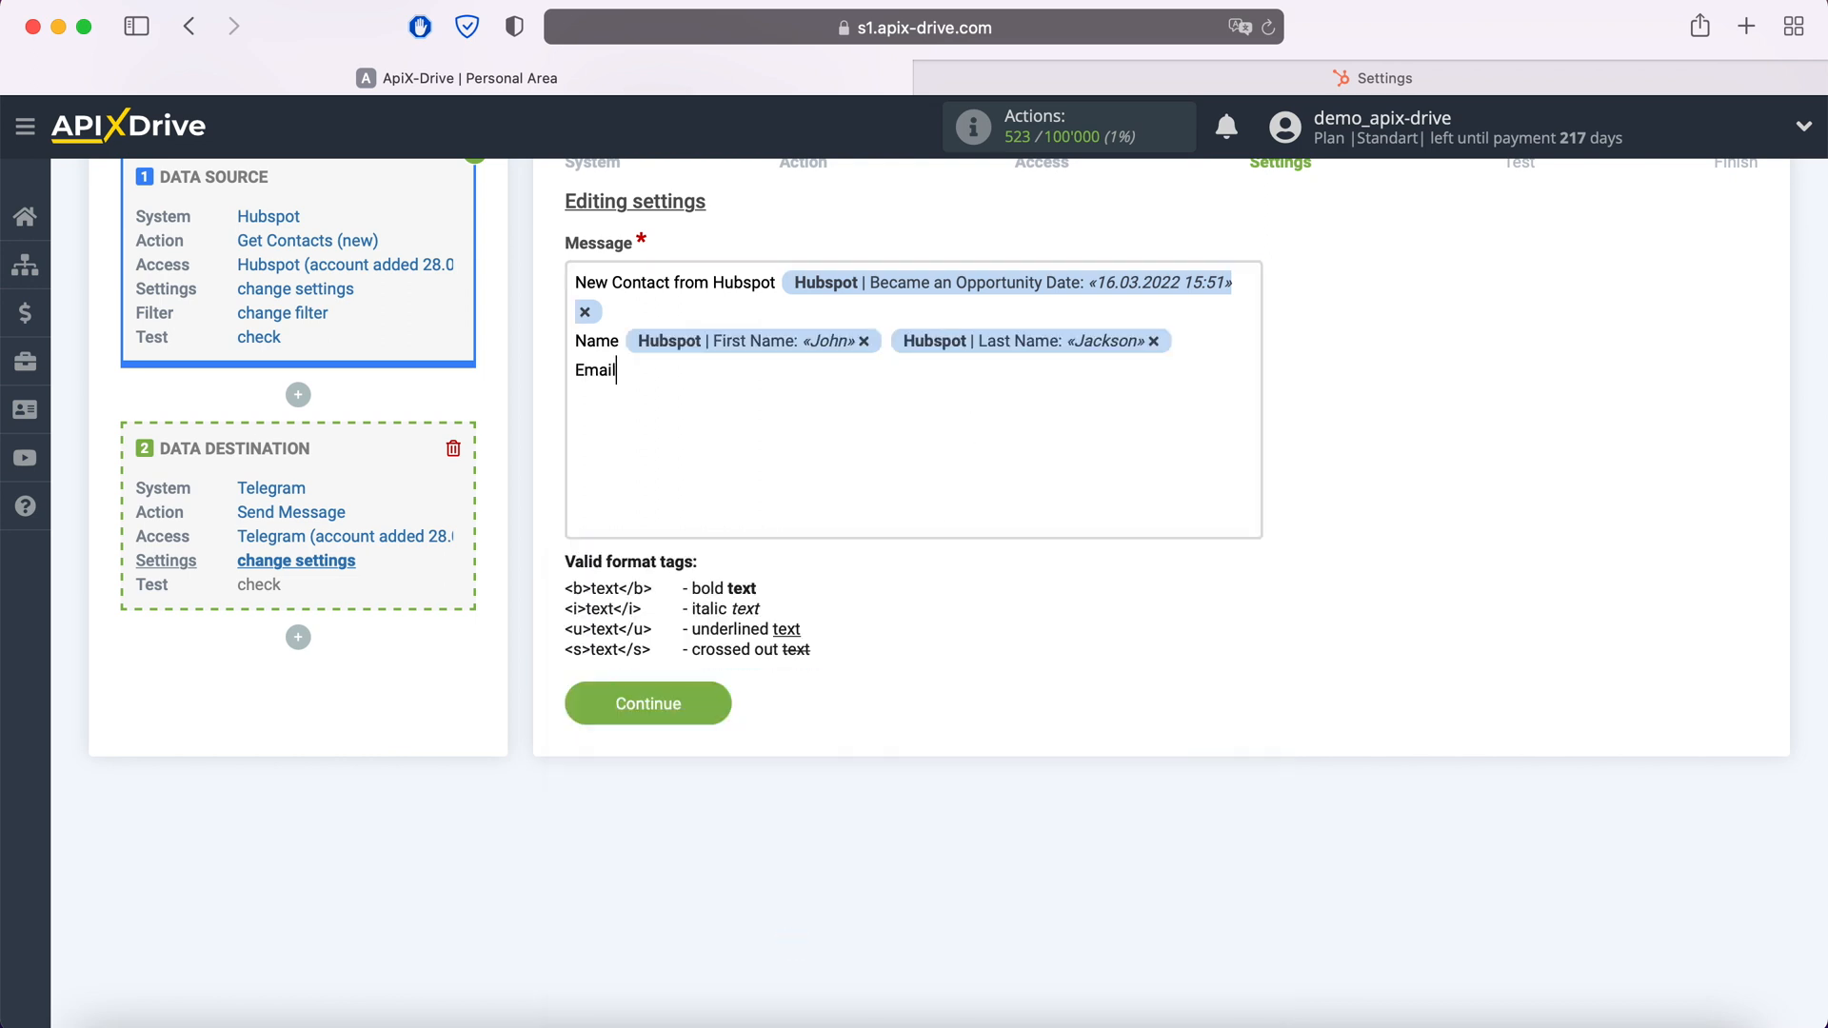
pyautogui.click(739, 382)
pyautogui.scroll(2, 1003, 812)
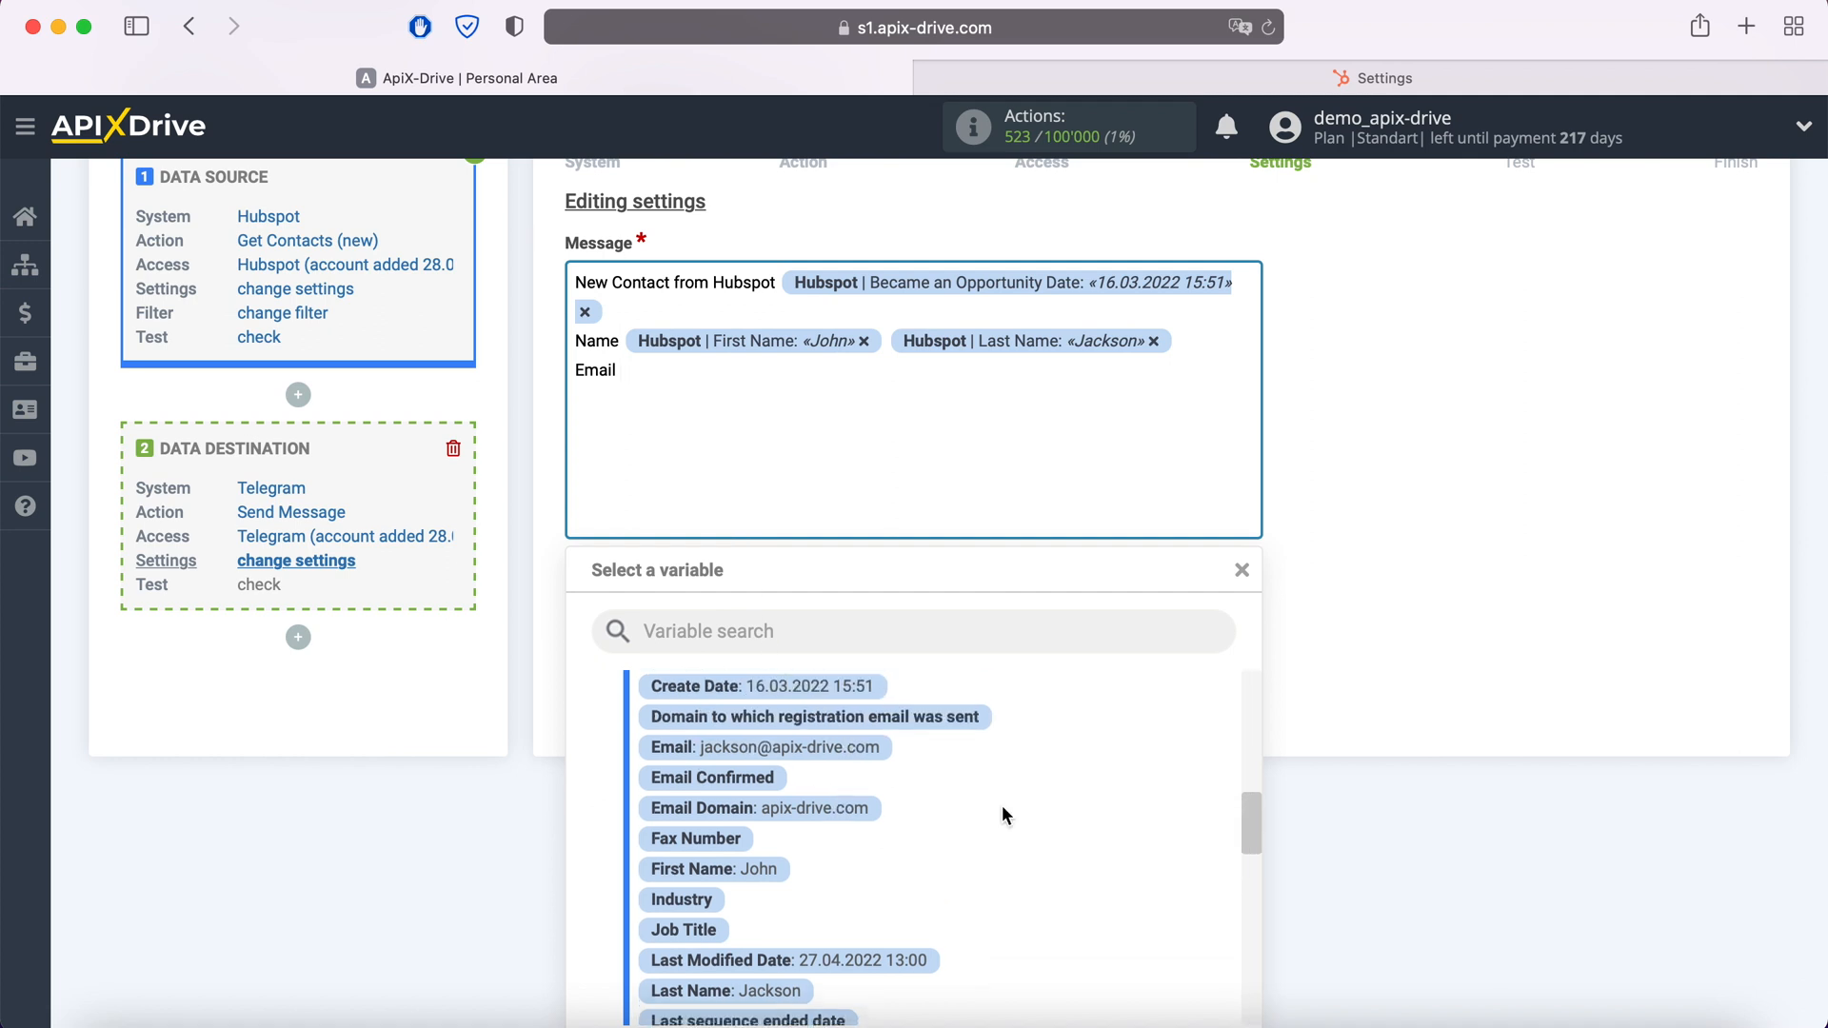
pyautogui.click(869, 767)
# Step: Add a "Phone" line to the message with the Hubspot Mobile Phone Number variable
pyautogui.press('Return')
pyautogui.write('Phone')
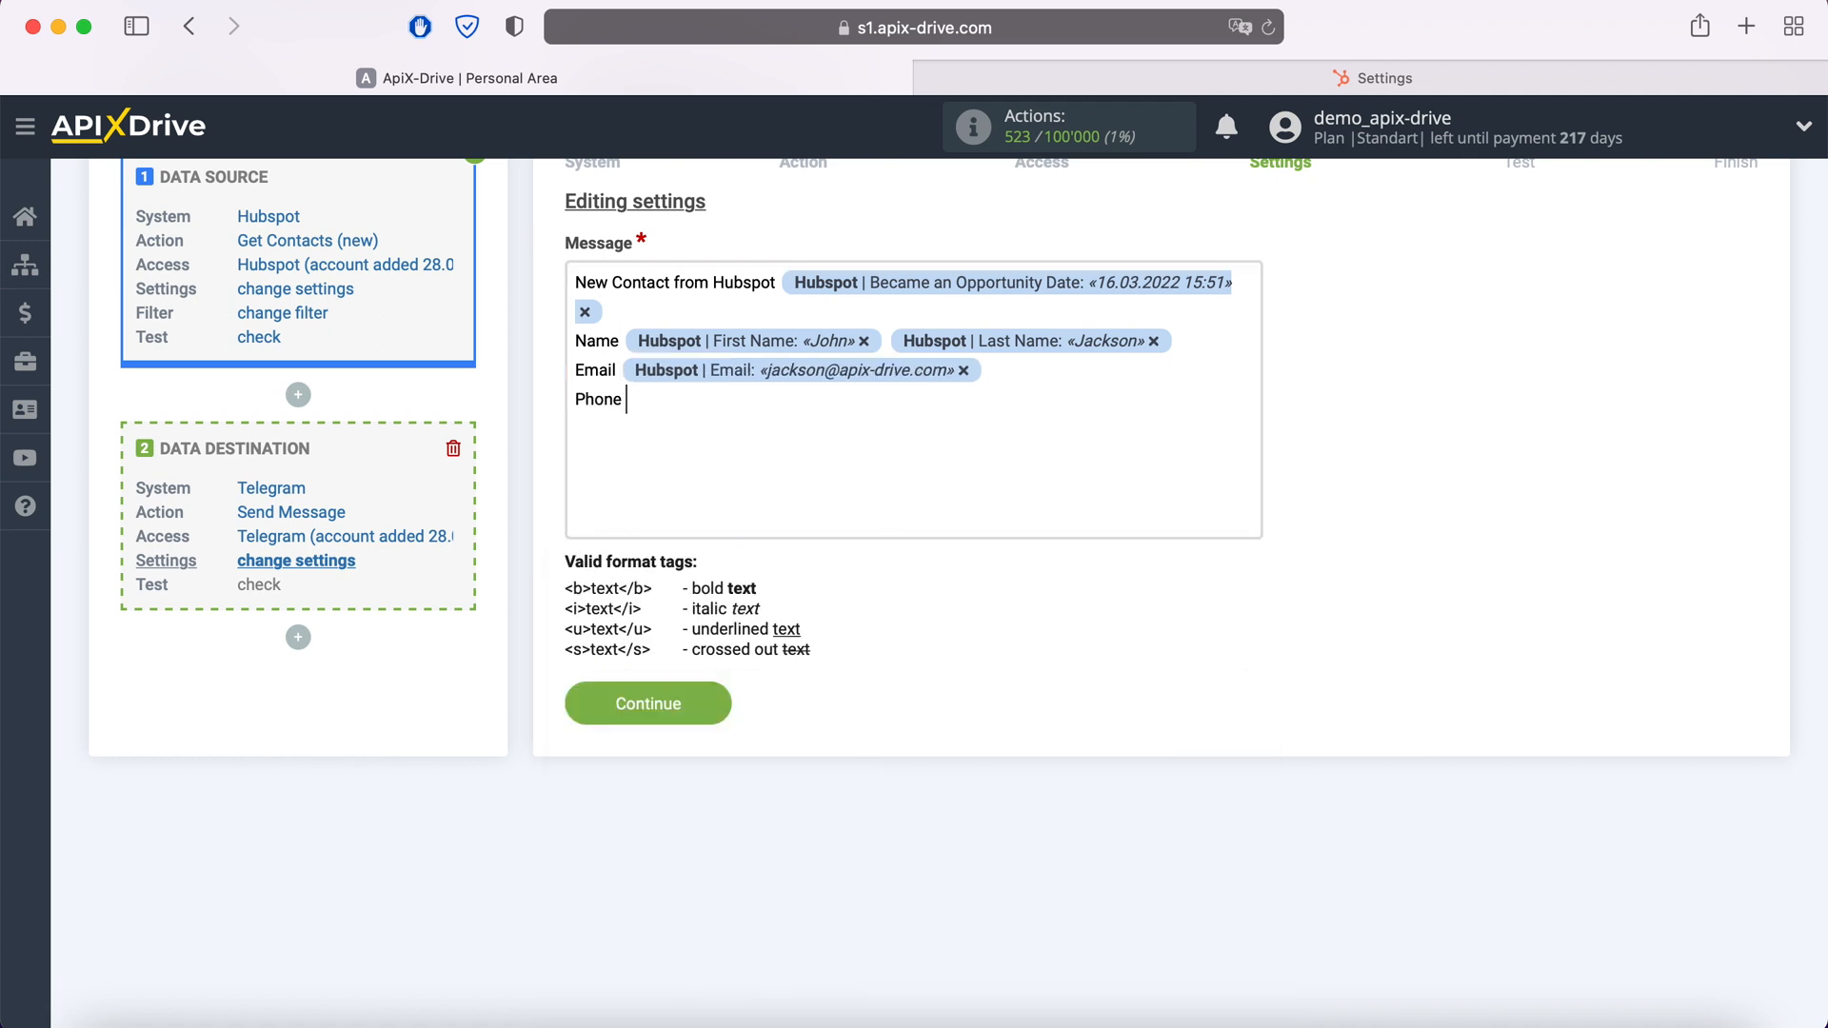
pyautogui.click(699, 410)
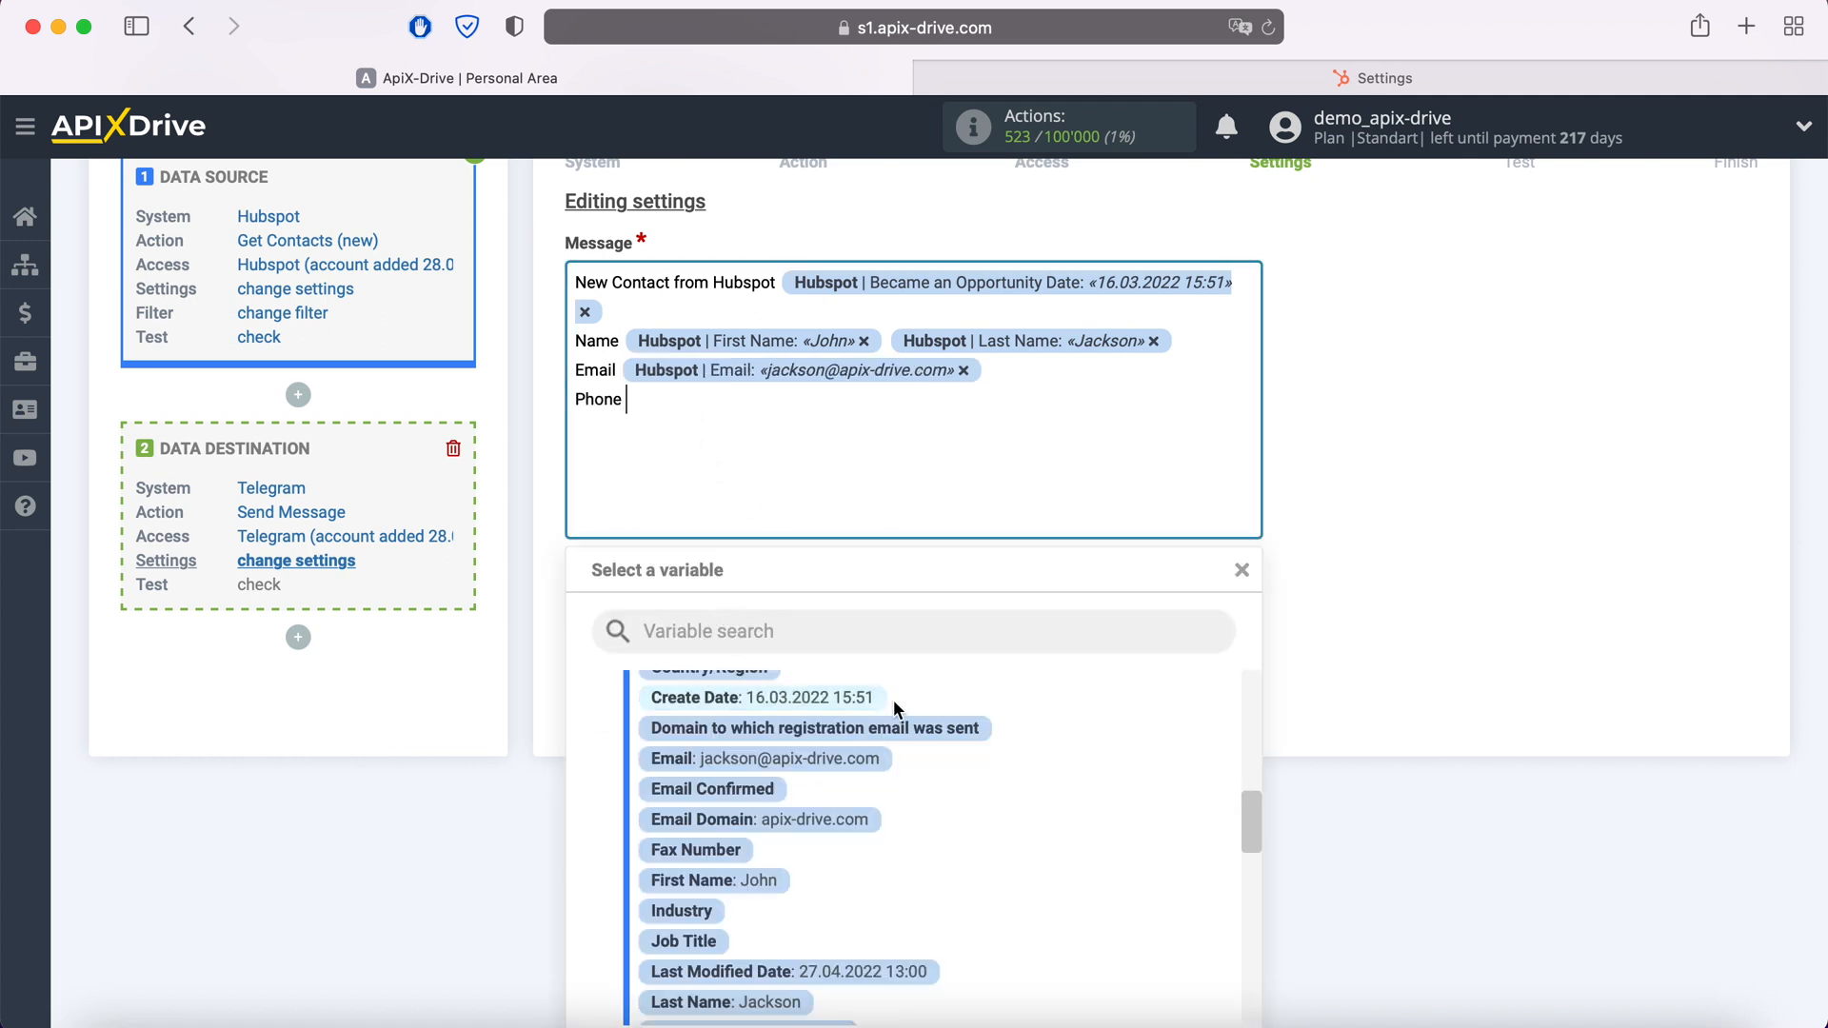
pyautogui.scroll(-3, 1021, 790)
pyautogui.scroll(-5, 1021, 787)
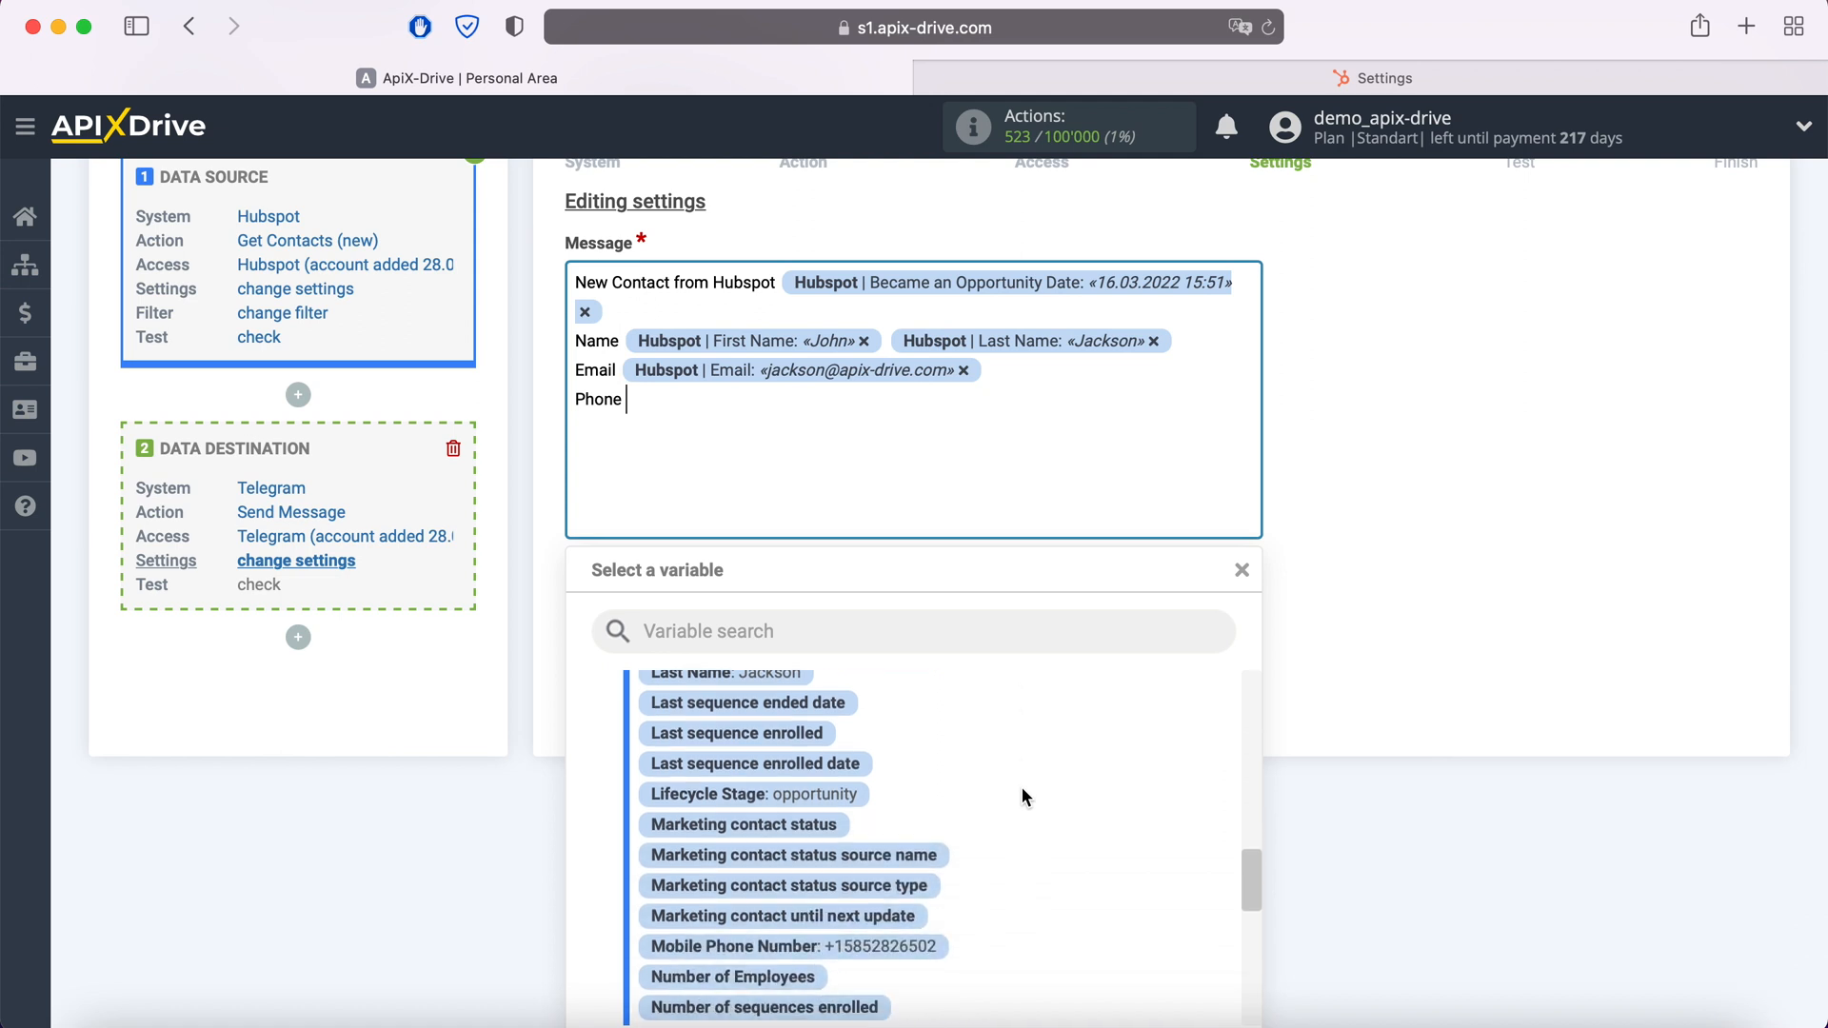
pyautogui.click(921, 890)
# Step: Add a "Note" line with the Hubspot Email Domain variable and continue to the test stage
pyautogui.press('Return')
pyautogui.write('Note')
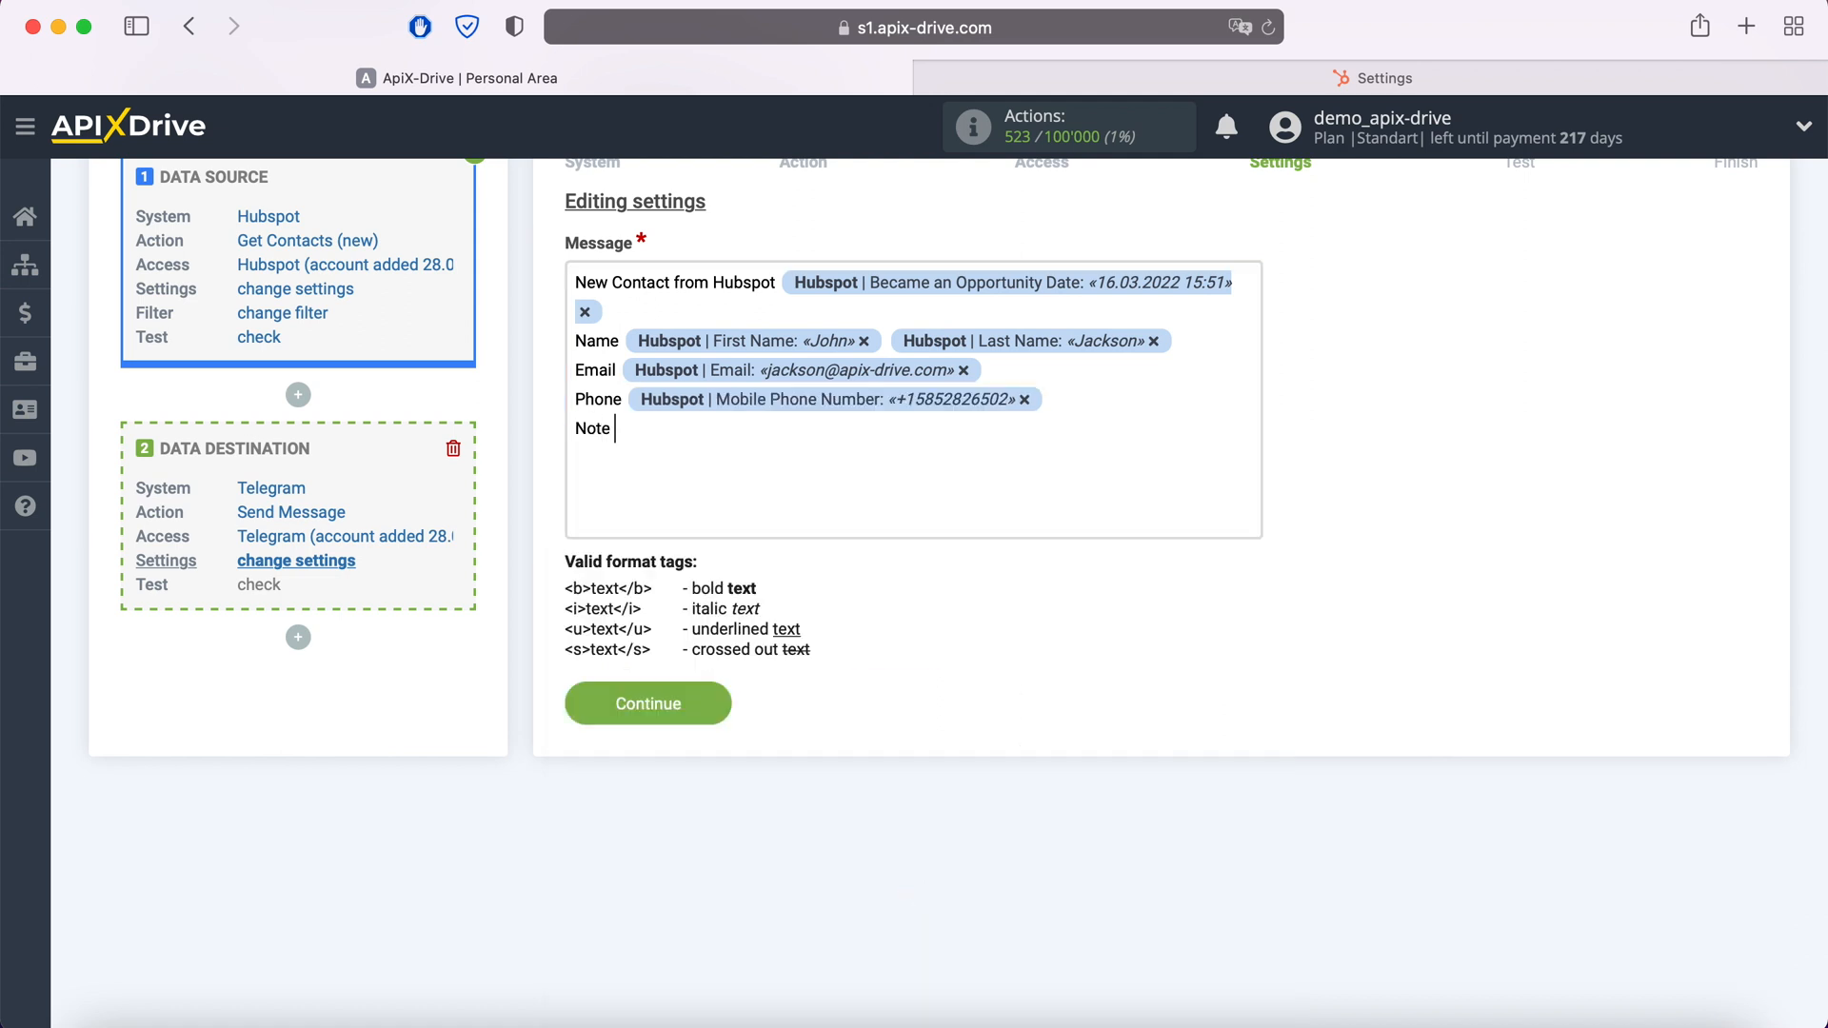
pyautogui.click(687, 453)
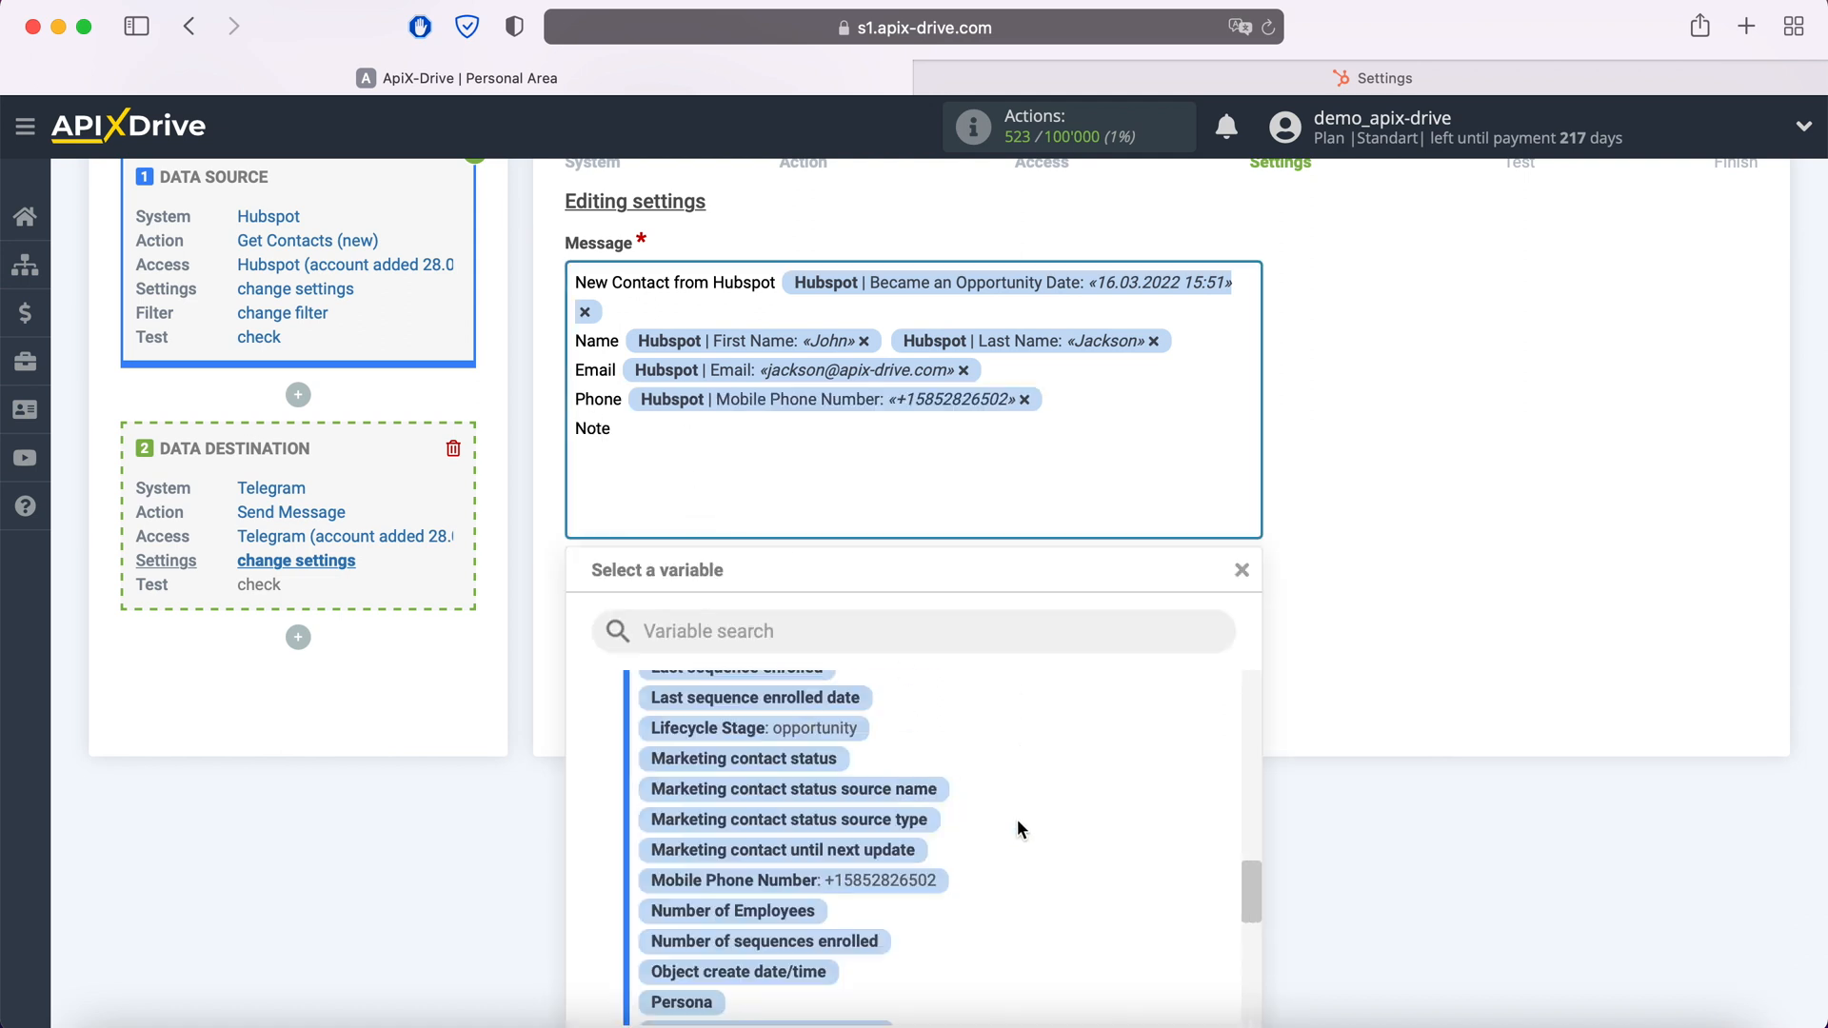
pyautogui.scroll(3, 1017, 819)
pyautogui.scroll(4, 1016, 819)
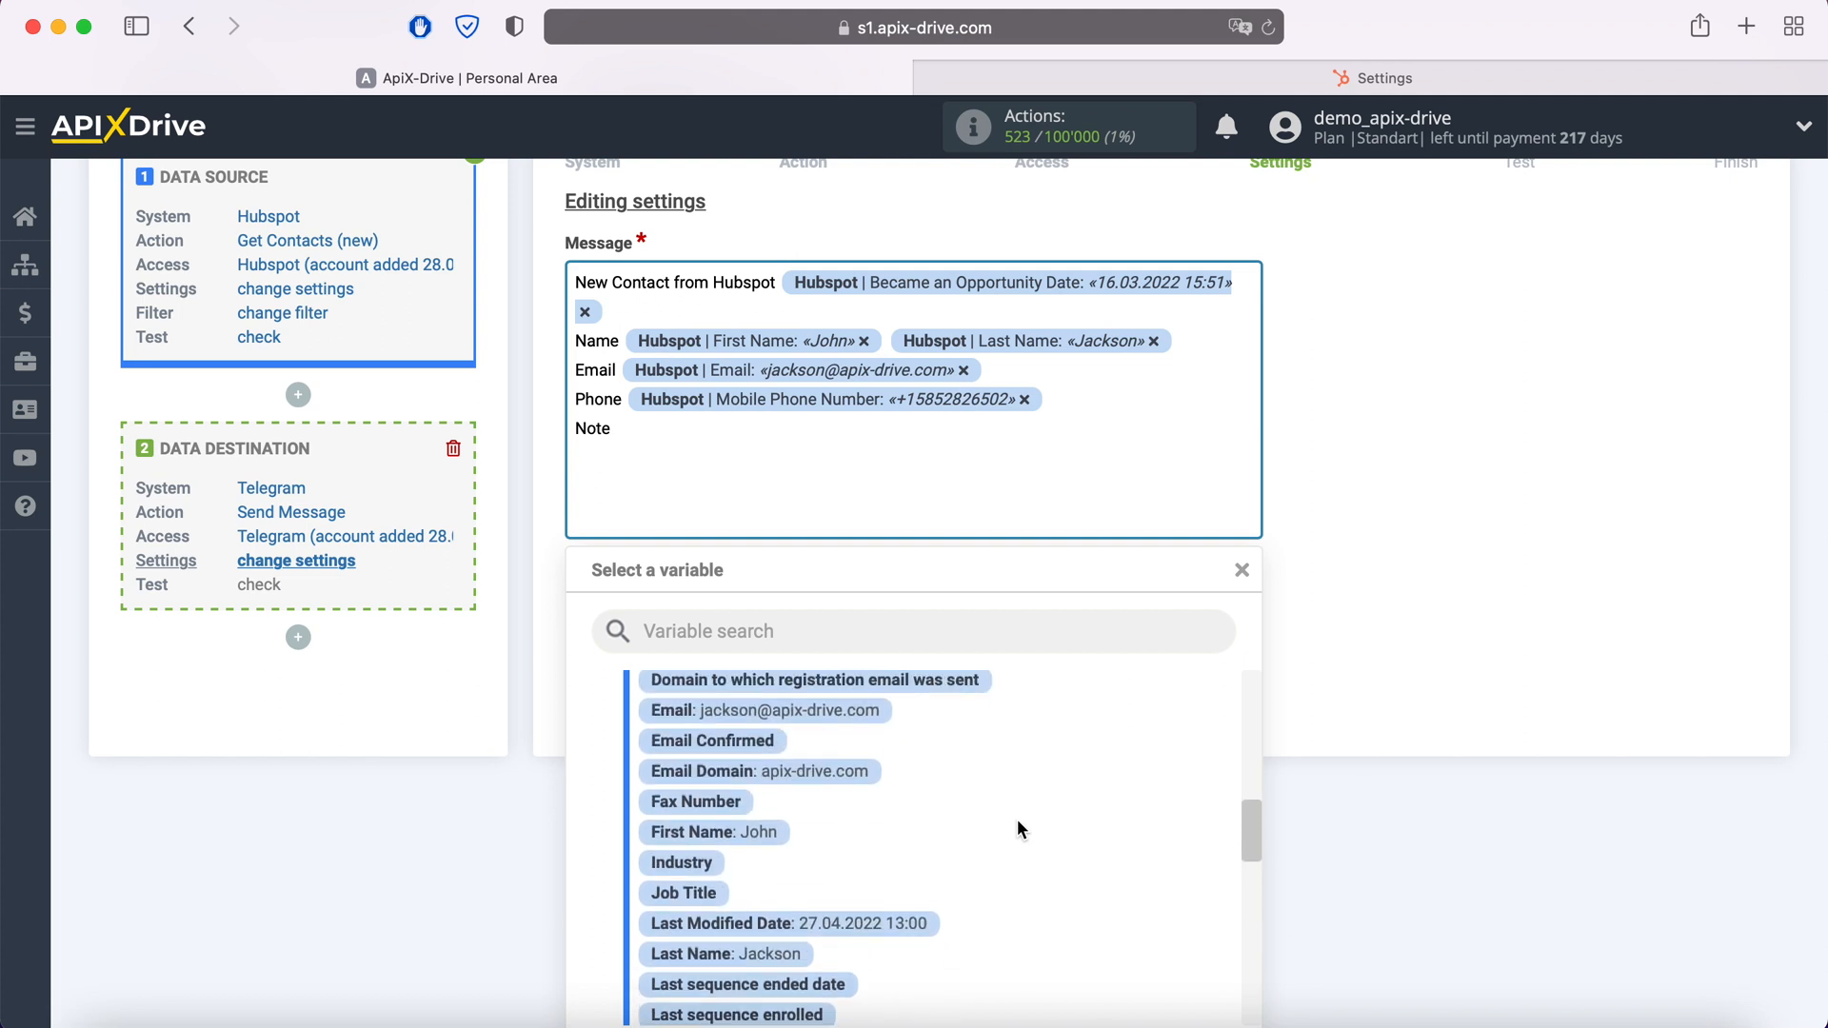
pyautogui.click(846, 798)
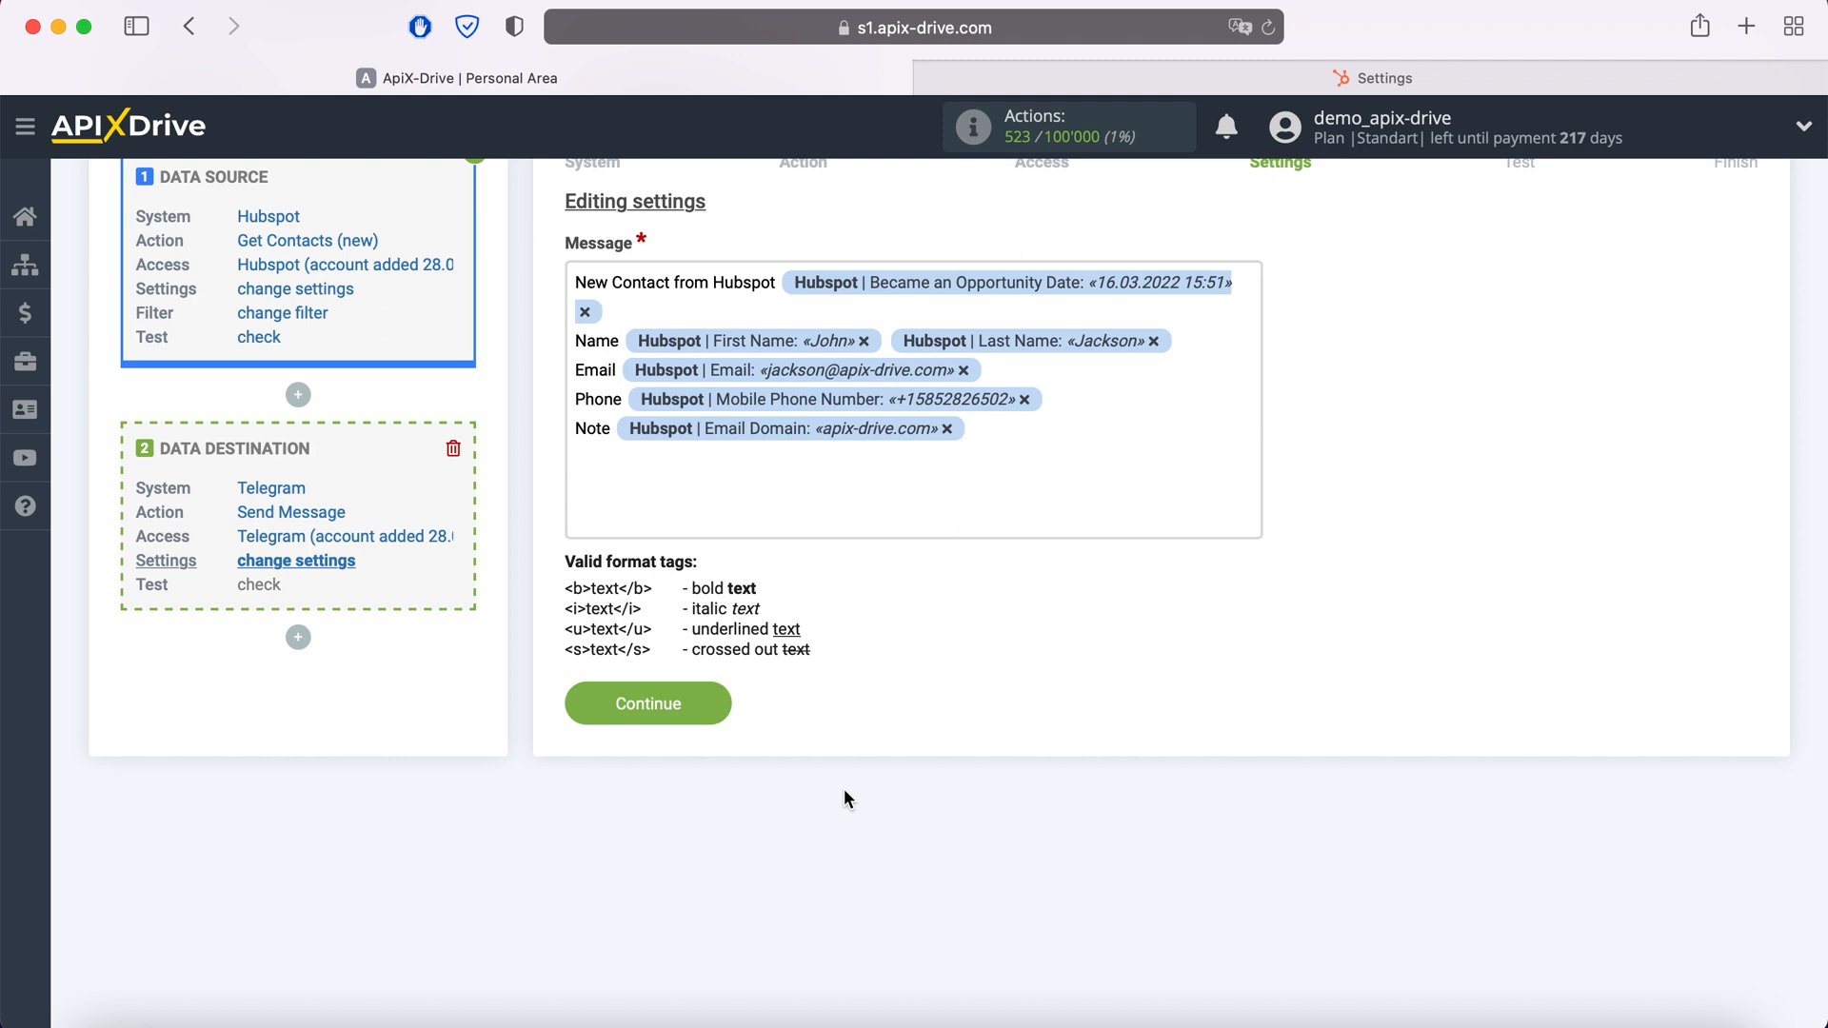
pyautogui.click(727, 715)
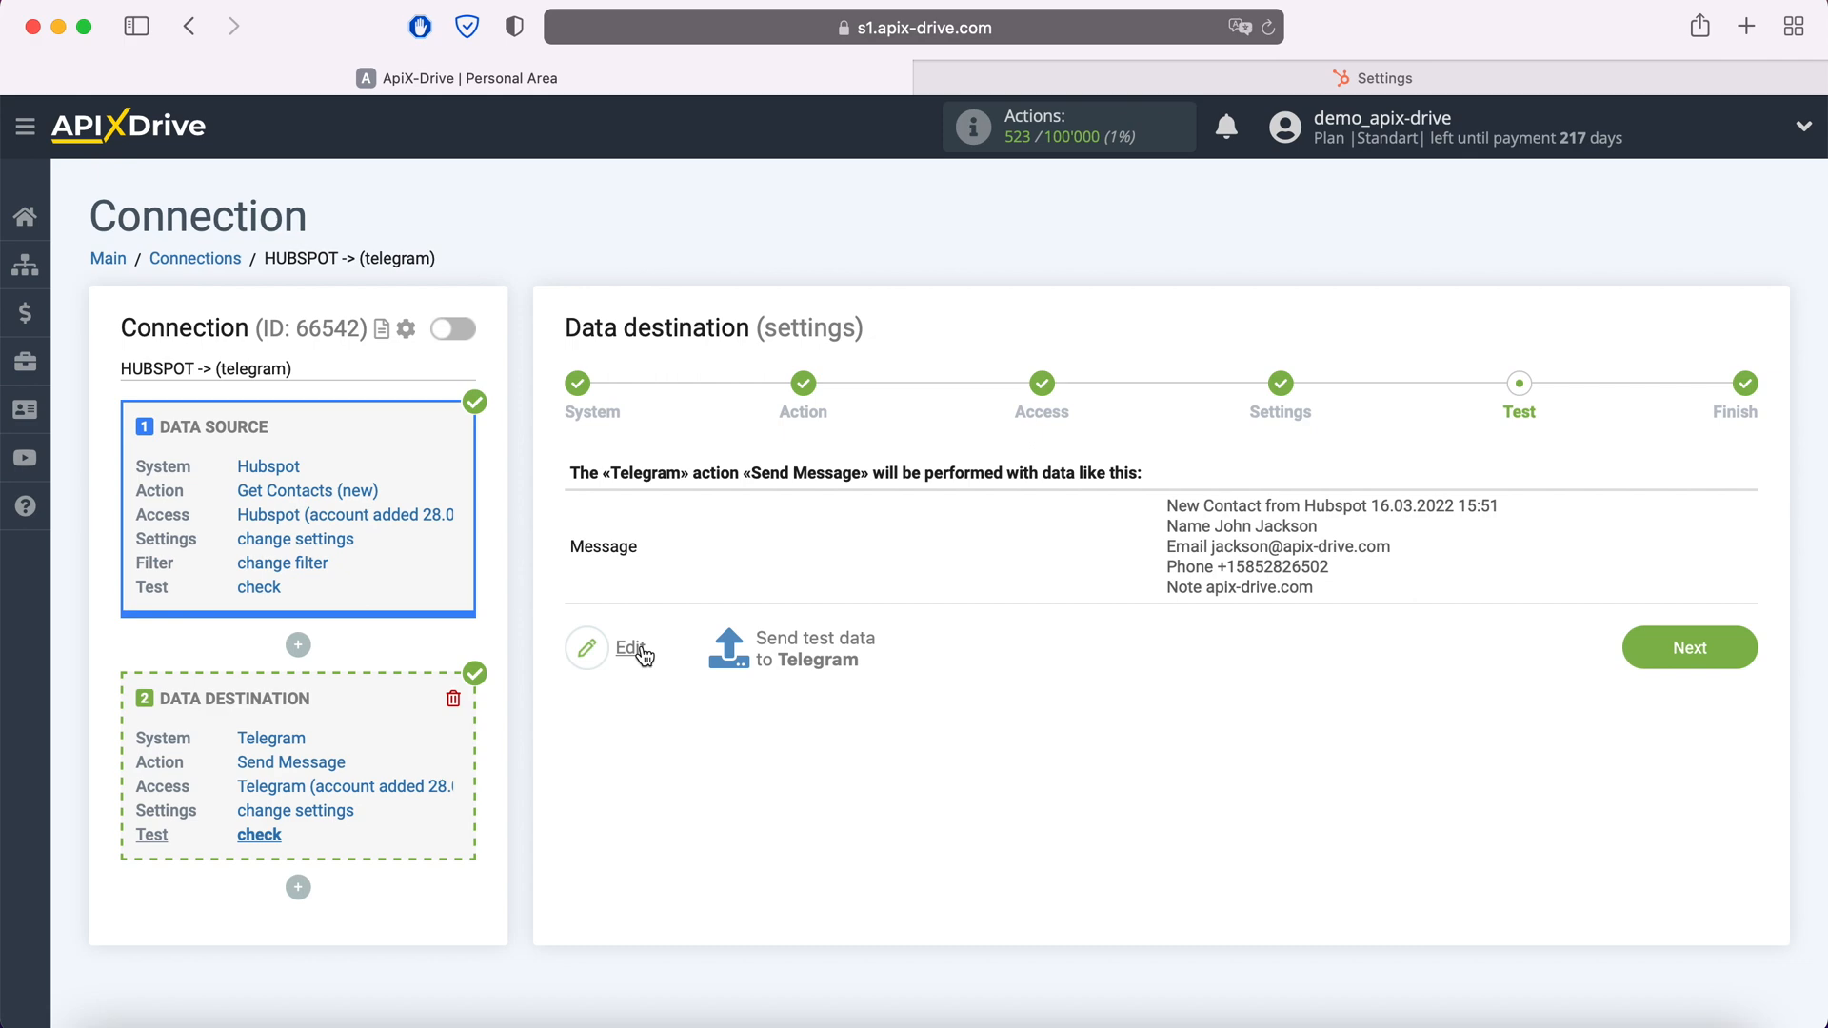
# Step: Send the test data to Telegram, check the message in the bot chat and return to ApiX-Drive
pyautogui.click(817, 646)
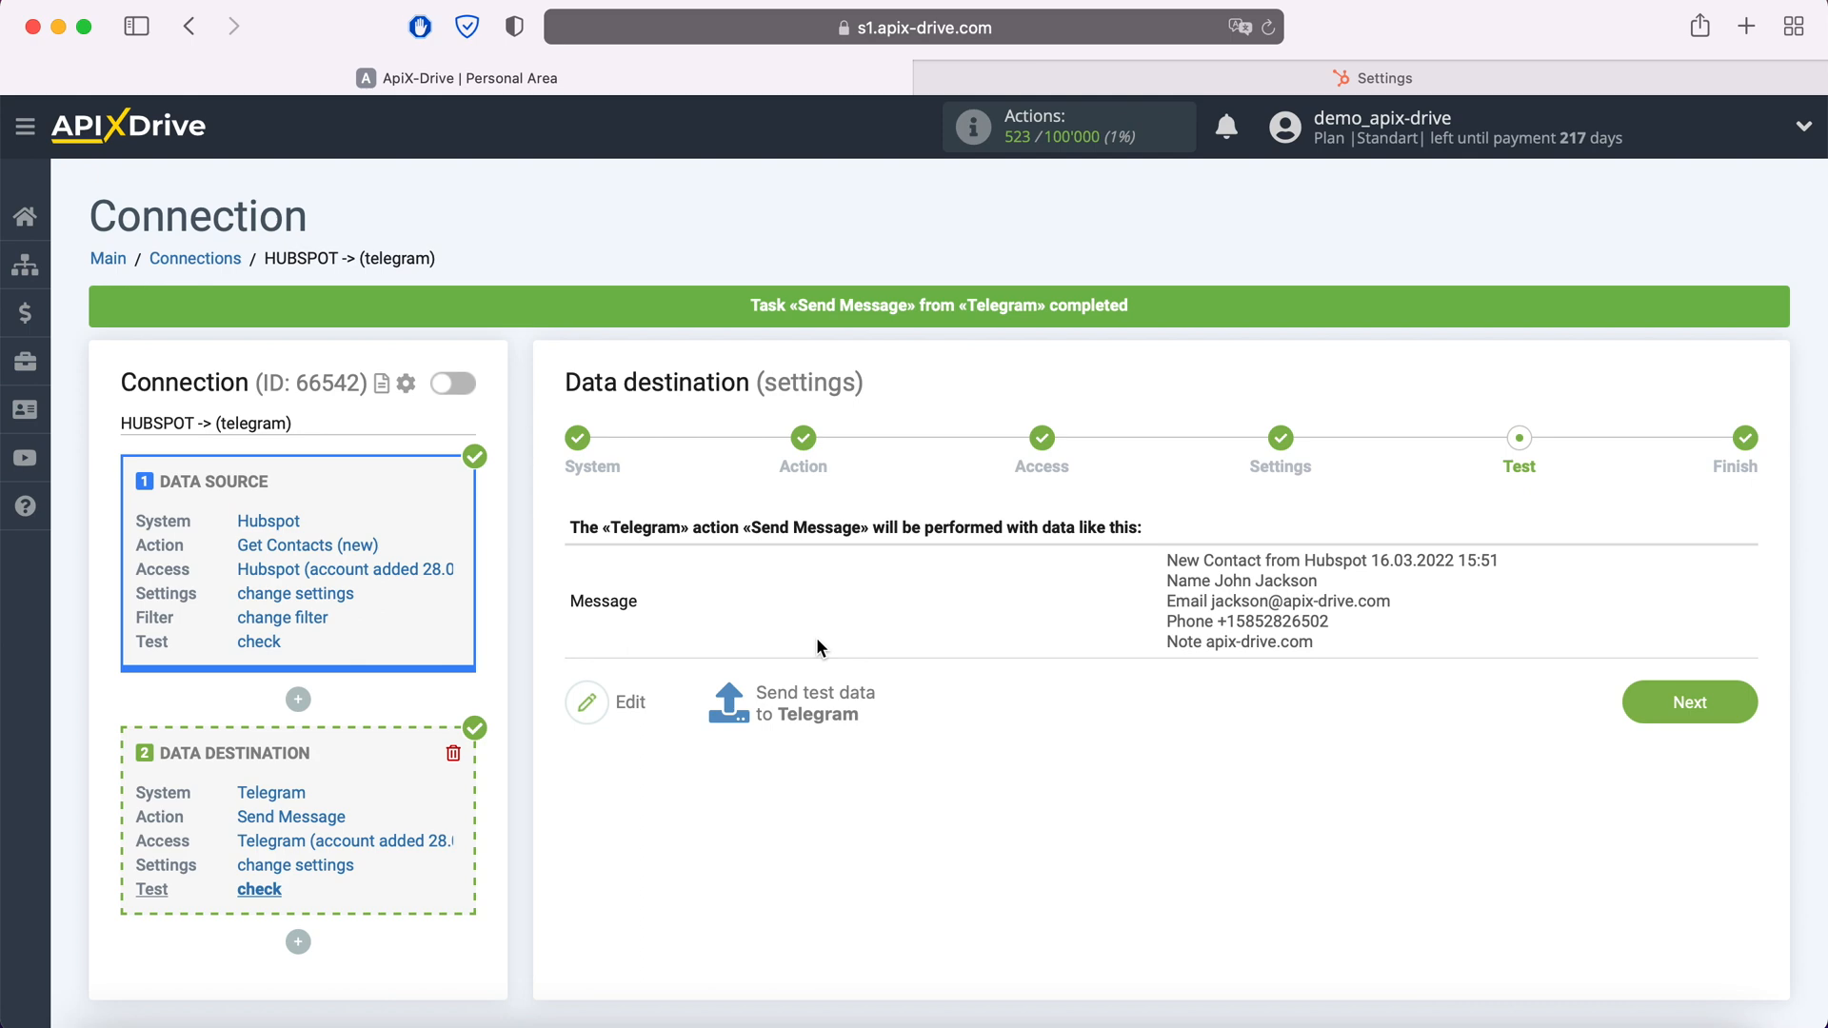
pyautogui.press('super+Tab')
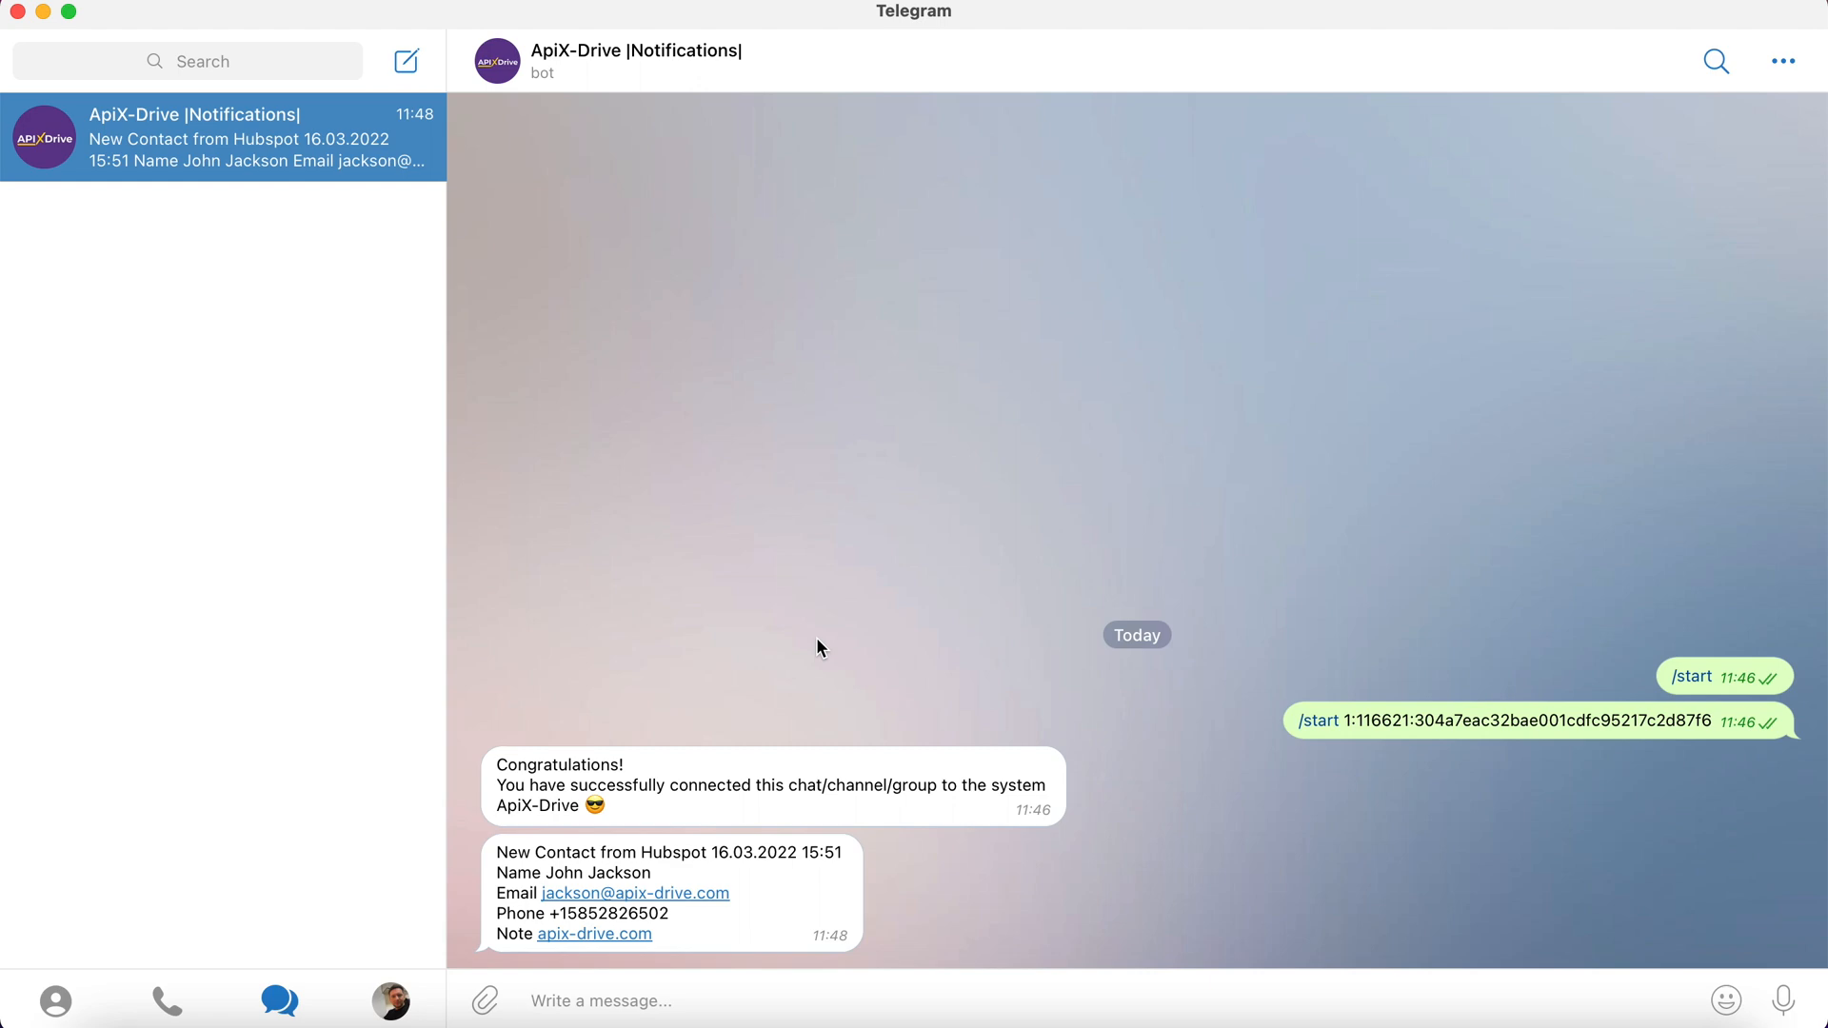
pyautogui.press('super+Tab')
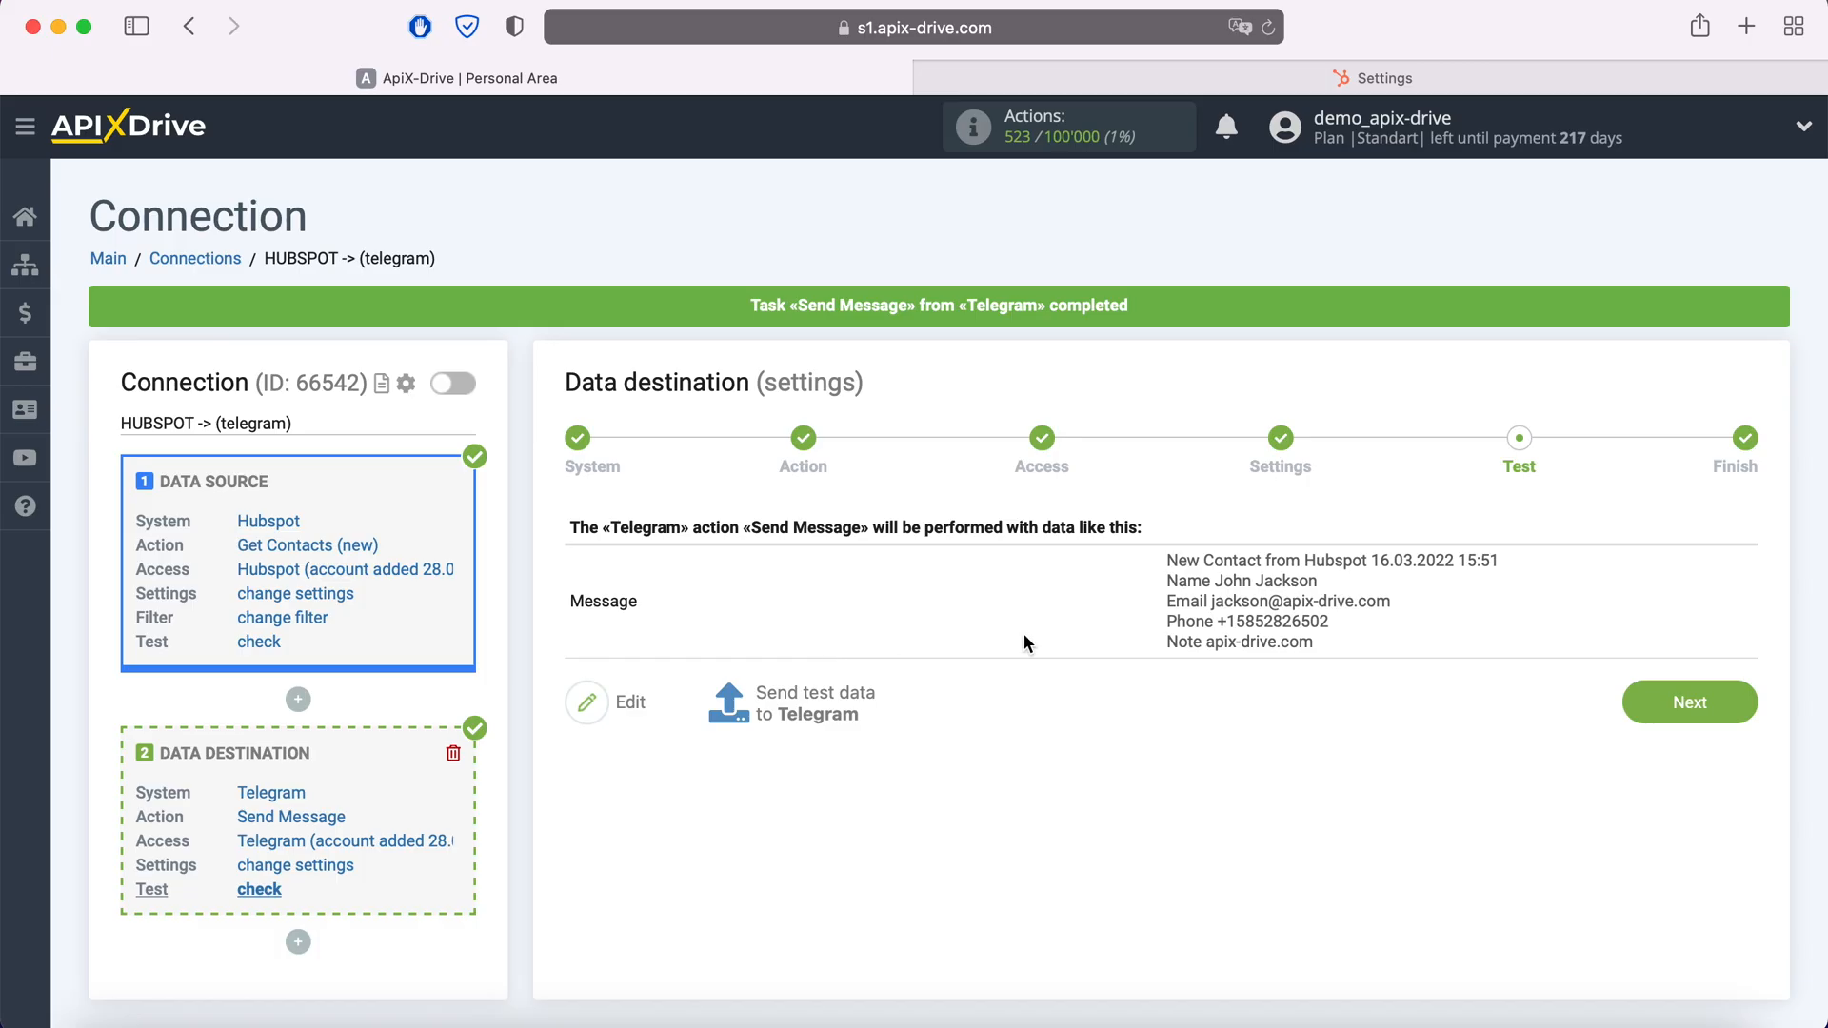
# Step: Finish the destination setup with auto-update enabled and set the HUBSPOT -> (telegram) connection's update interval to 5 minutes
pyautogui.click(1739, 709)
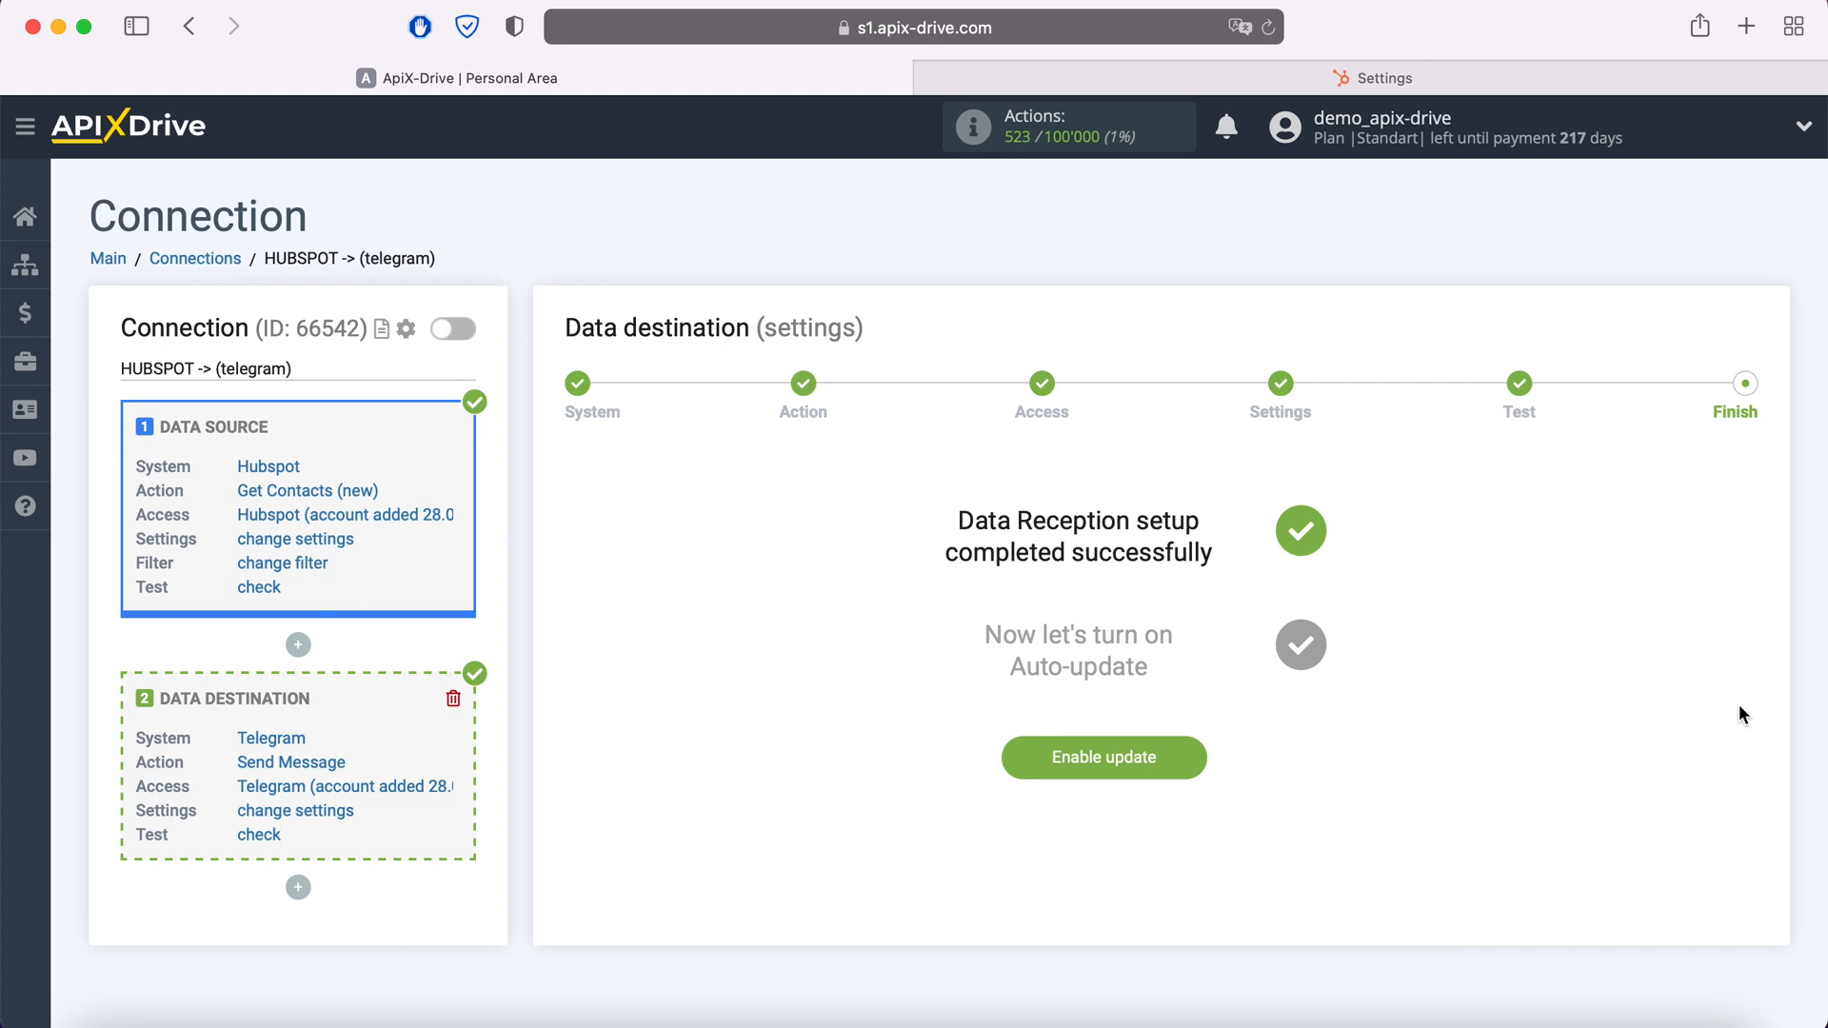
pyautogui.click(1198, 754)
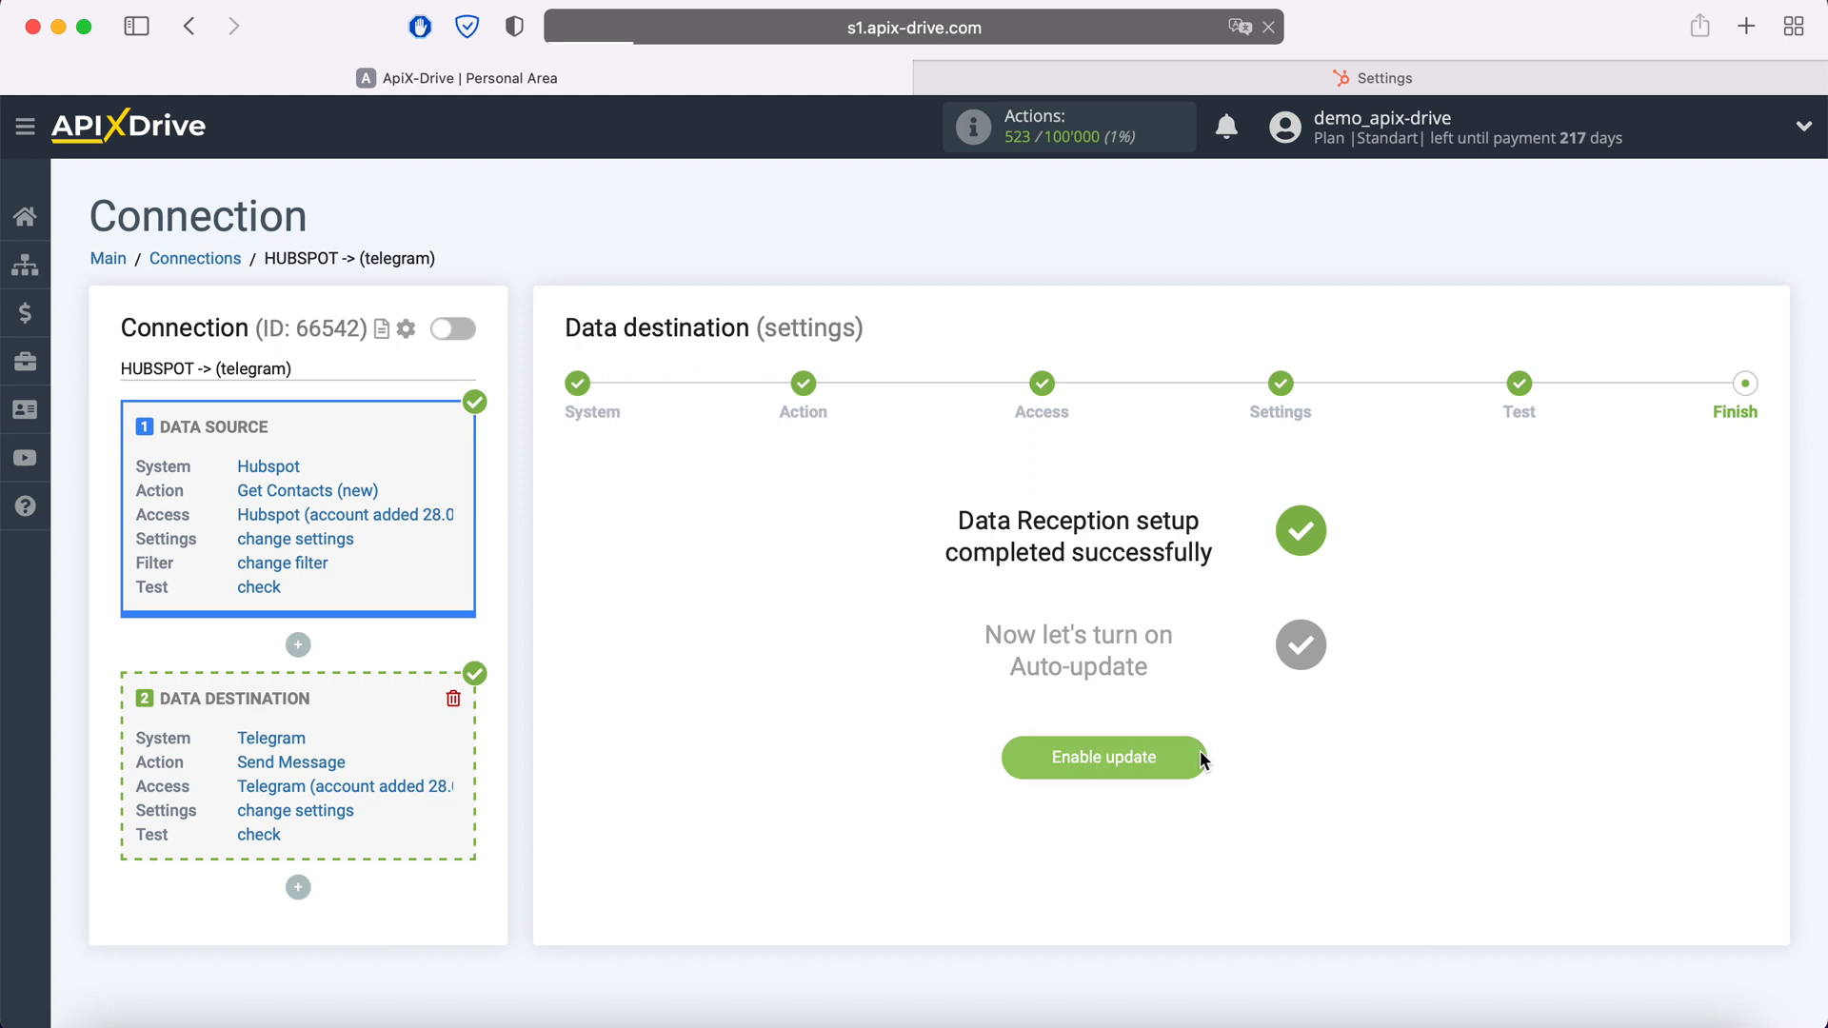
pyautogui.click(1730, 410)
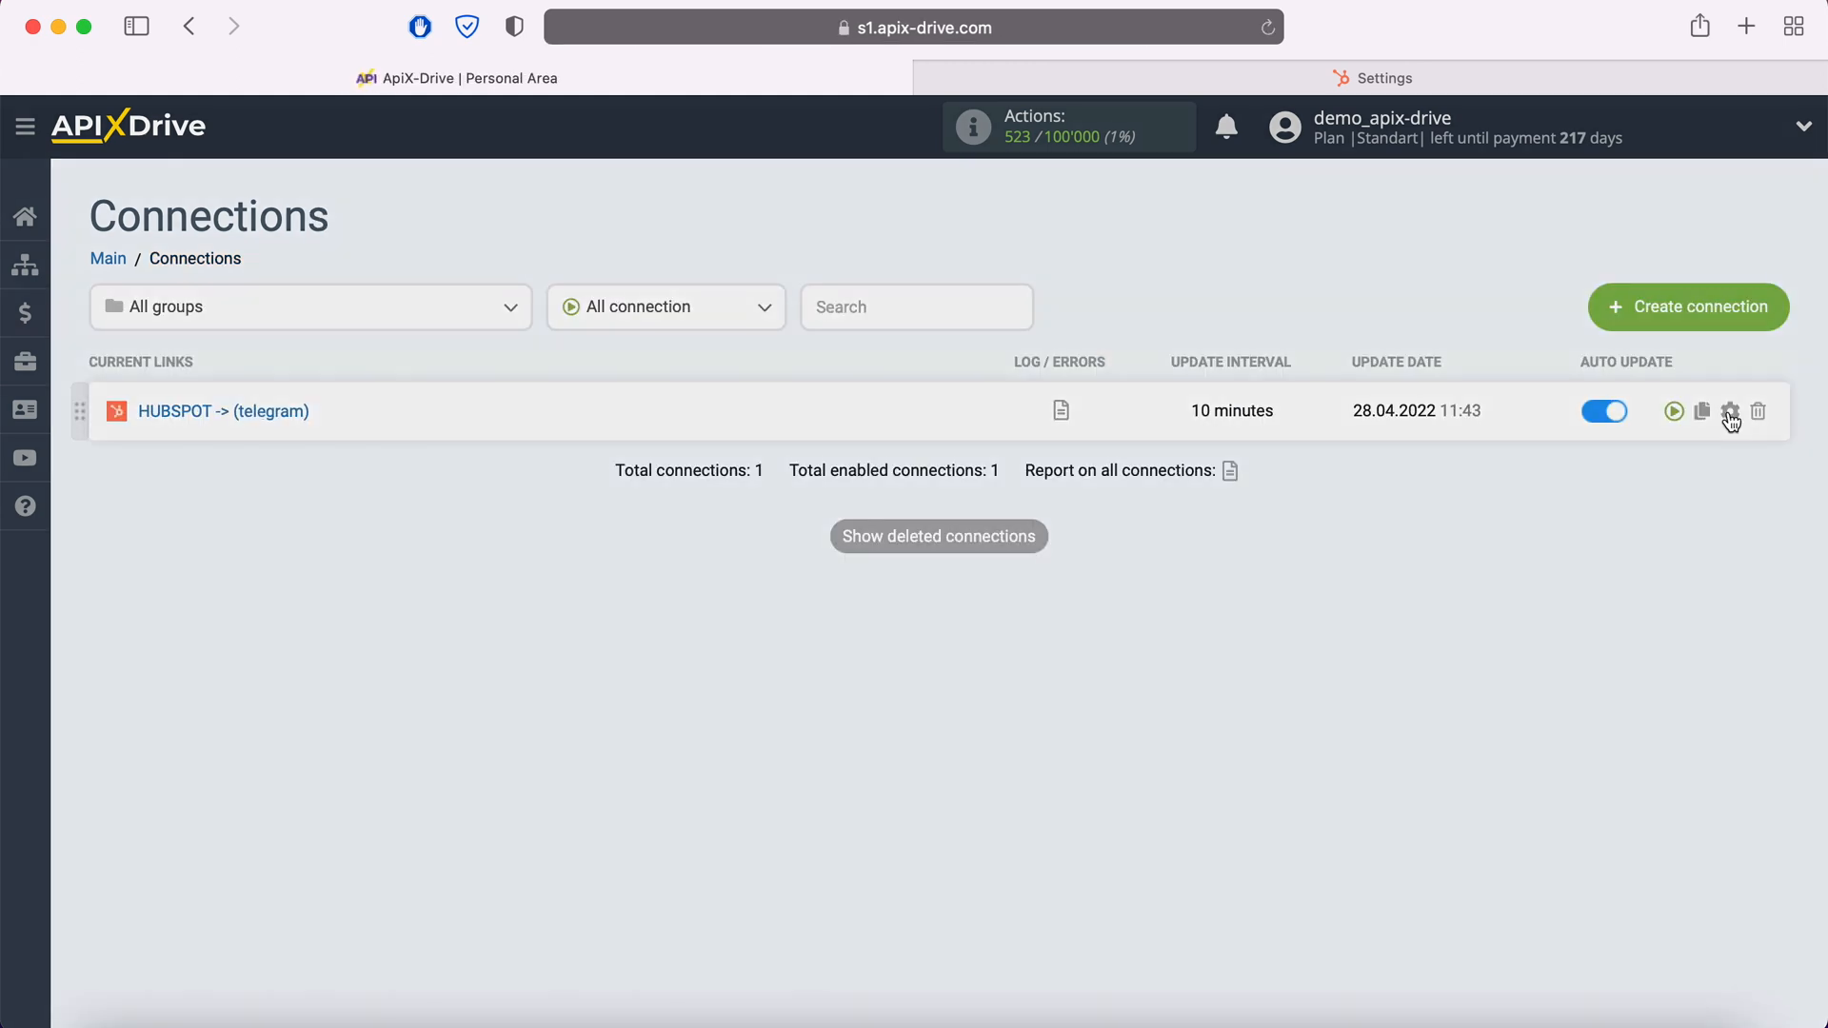
pyautogui.click(971, 594)
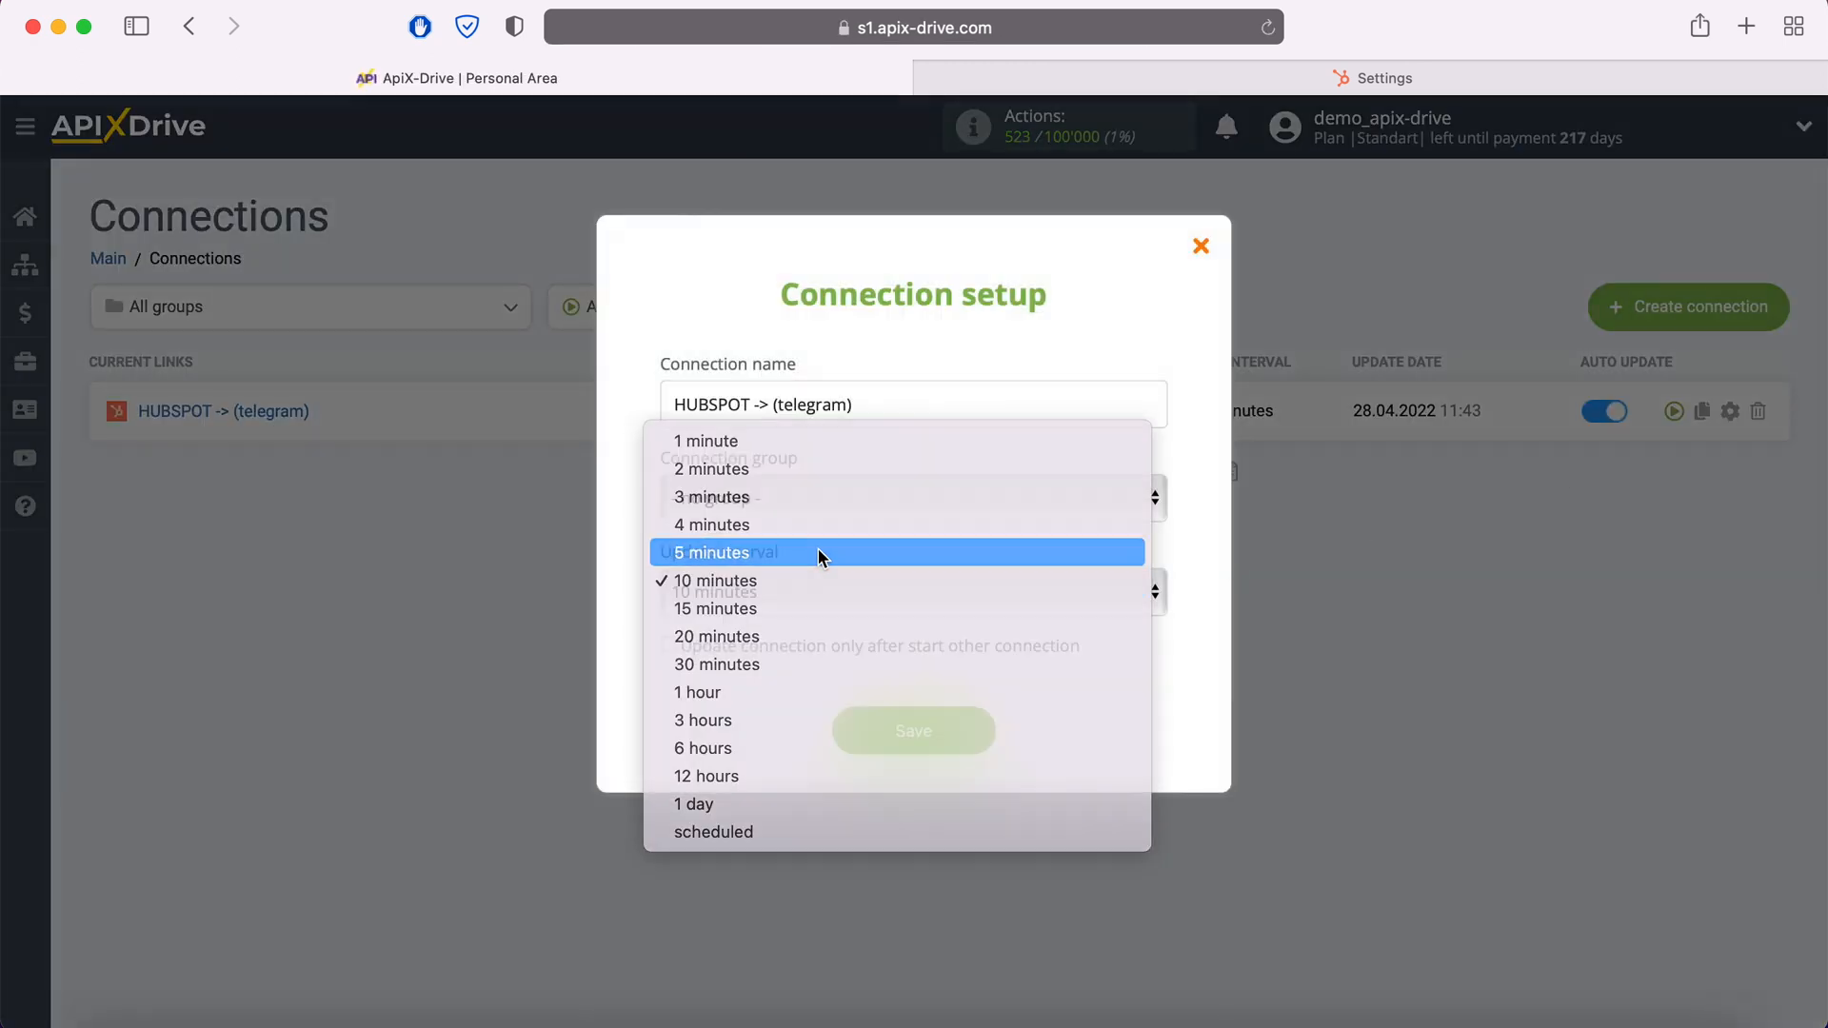
pyautogui.click(819, 554)
pyautogui.click(962, 733)
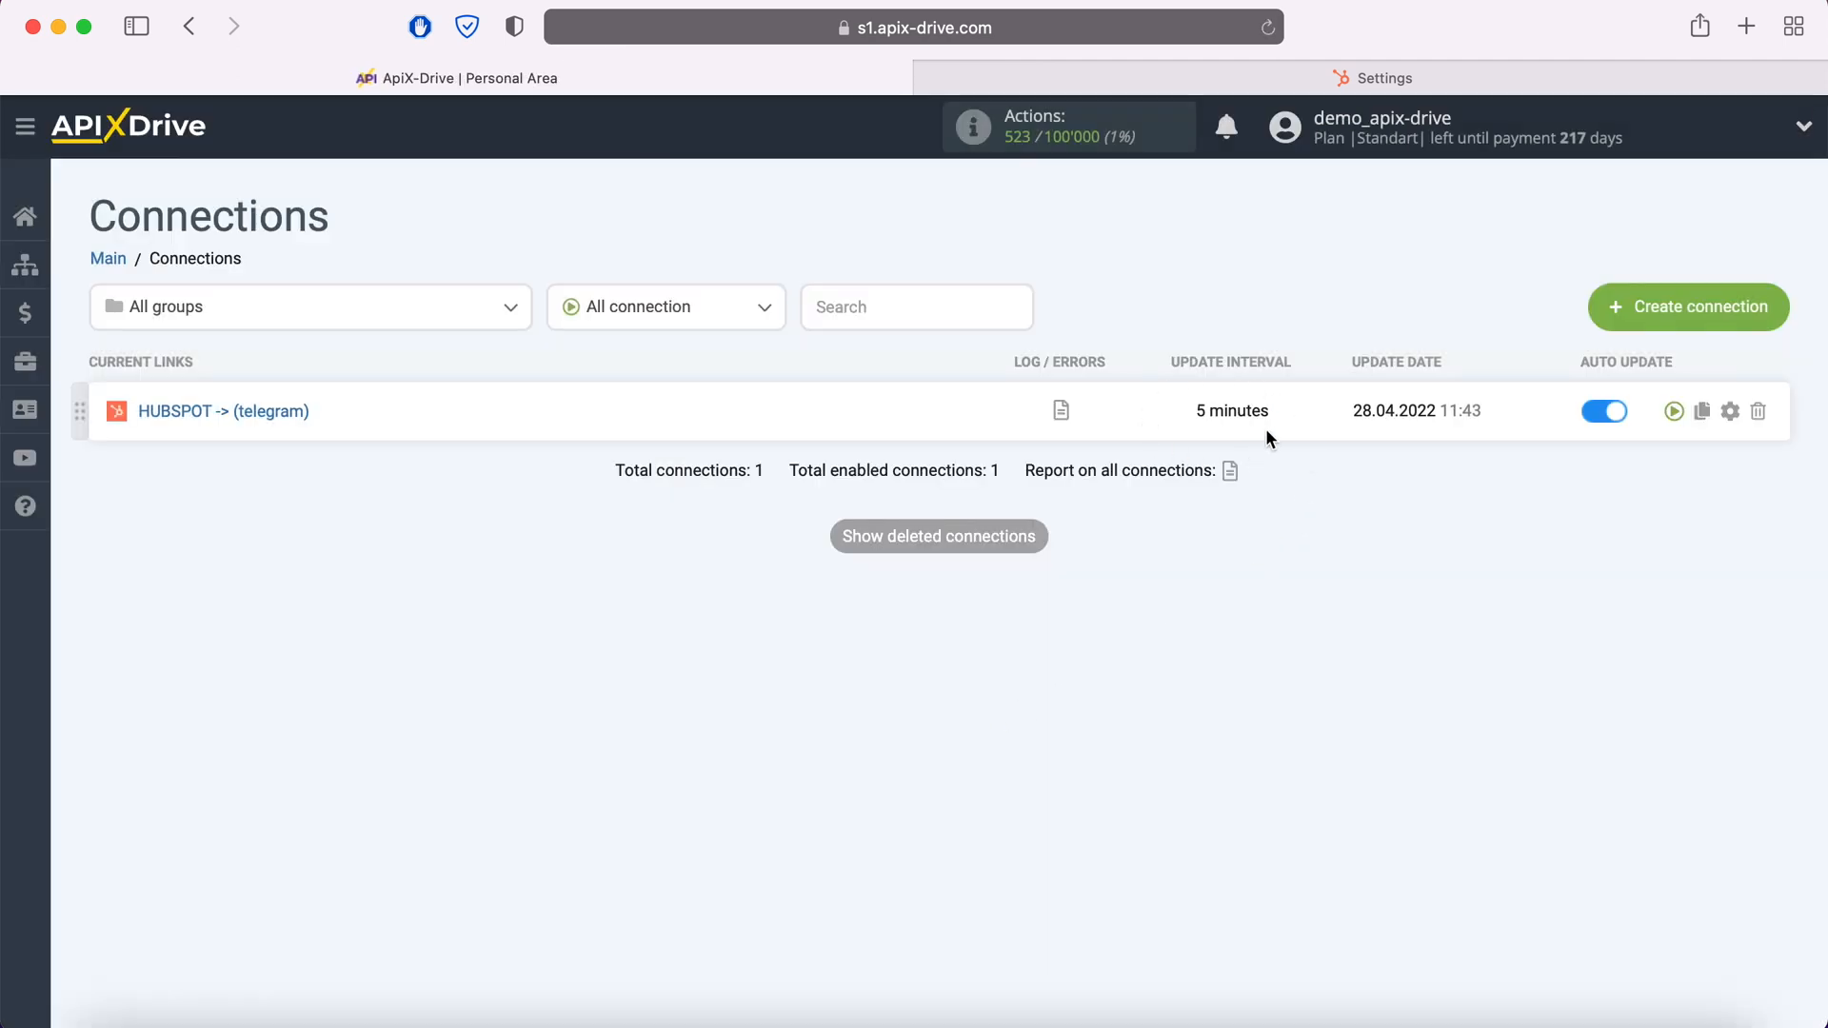